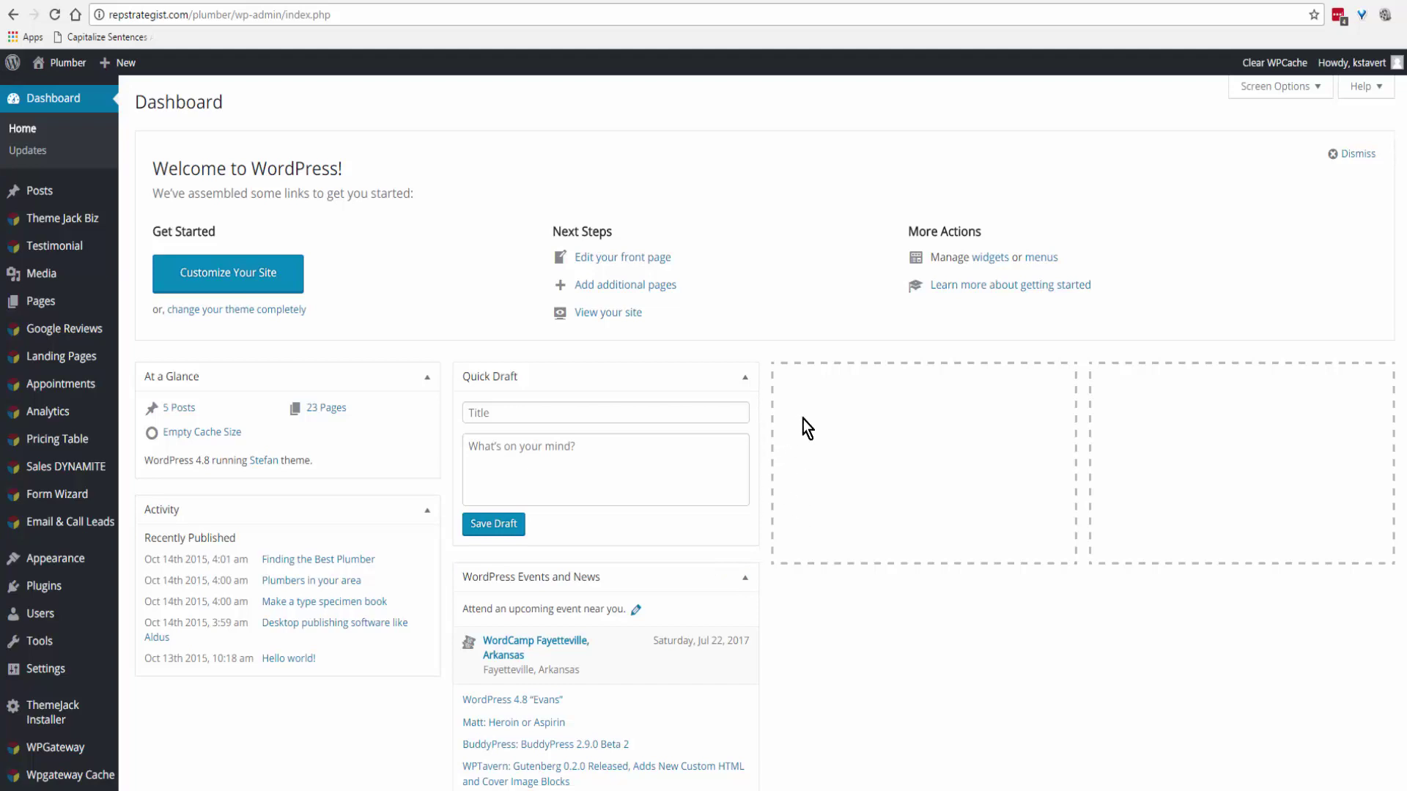
Open the All Pages list and page through to the second page of results
mouse_move(27, 227)
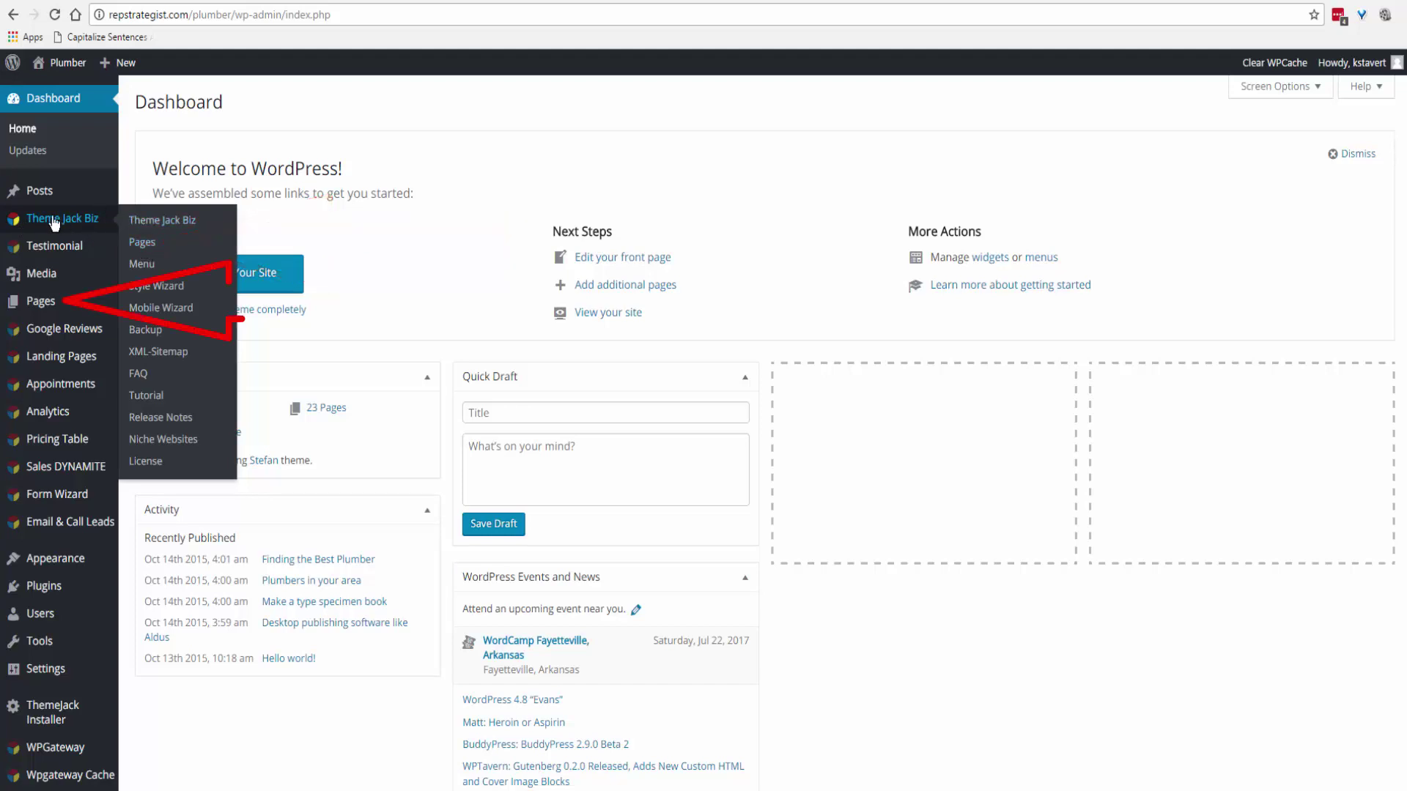
mouse_move(41, 309)
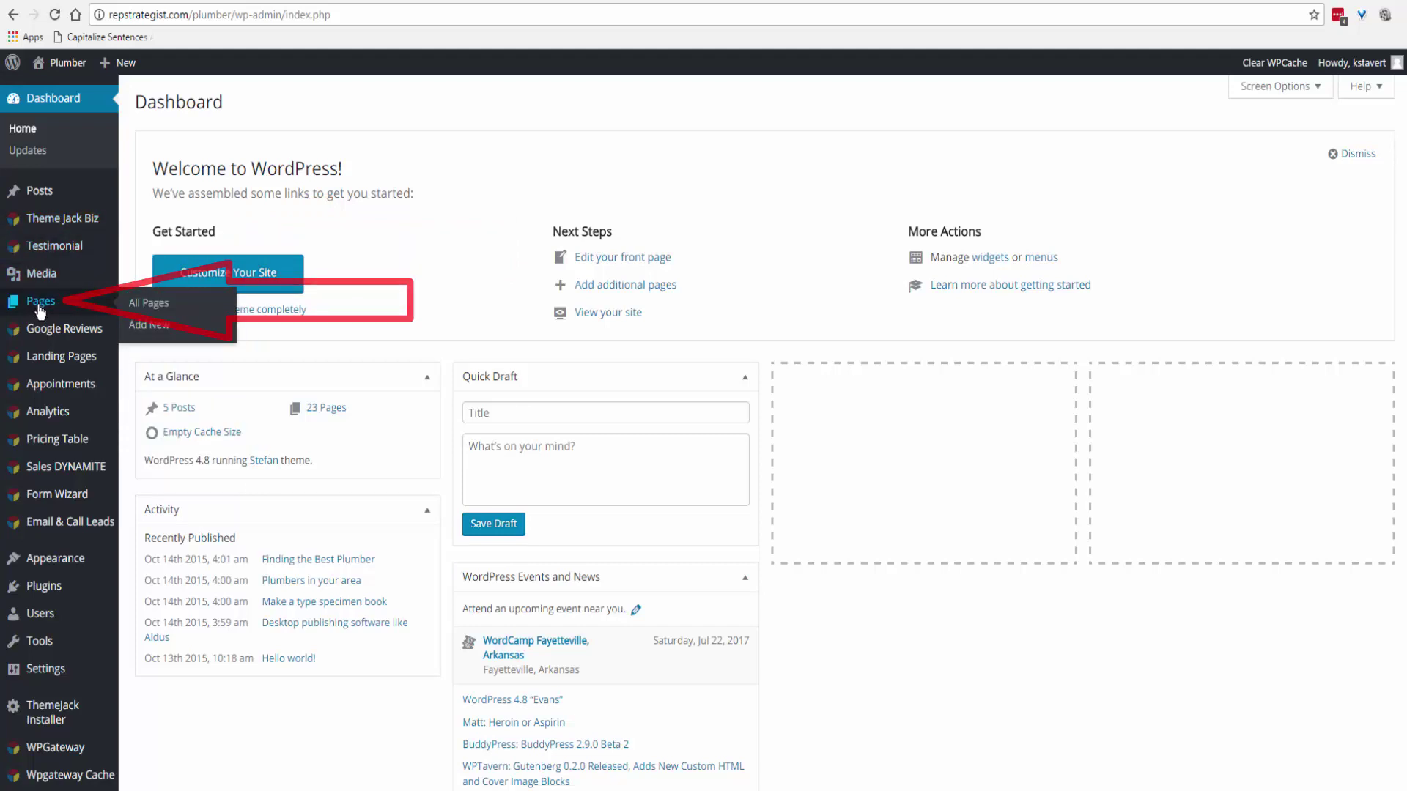
left_click(40, 308)
scroll(364, 263, "down", 5)
scroll(362, 272, "down", 3)
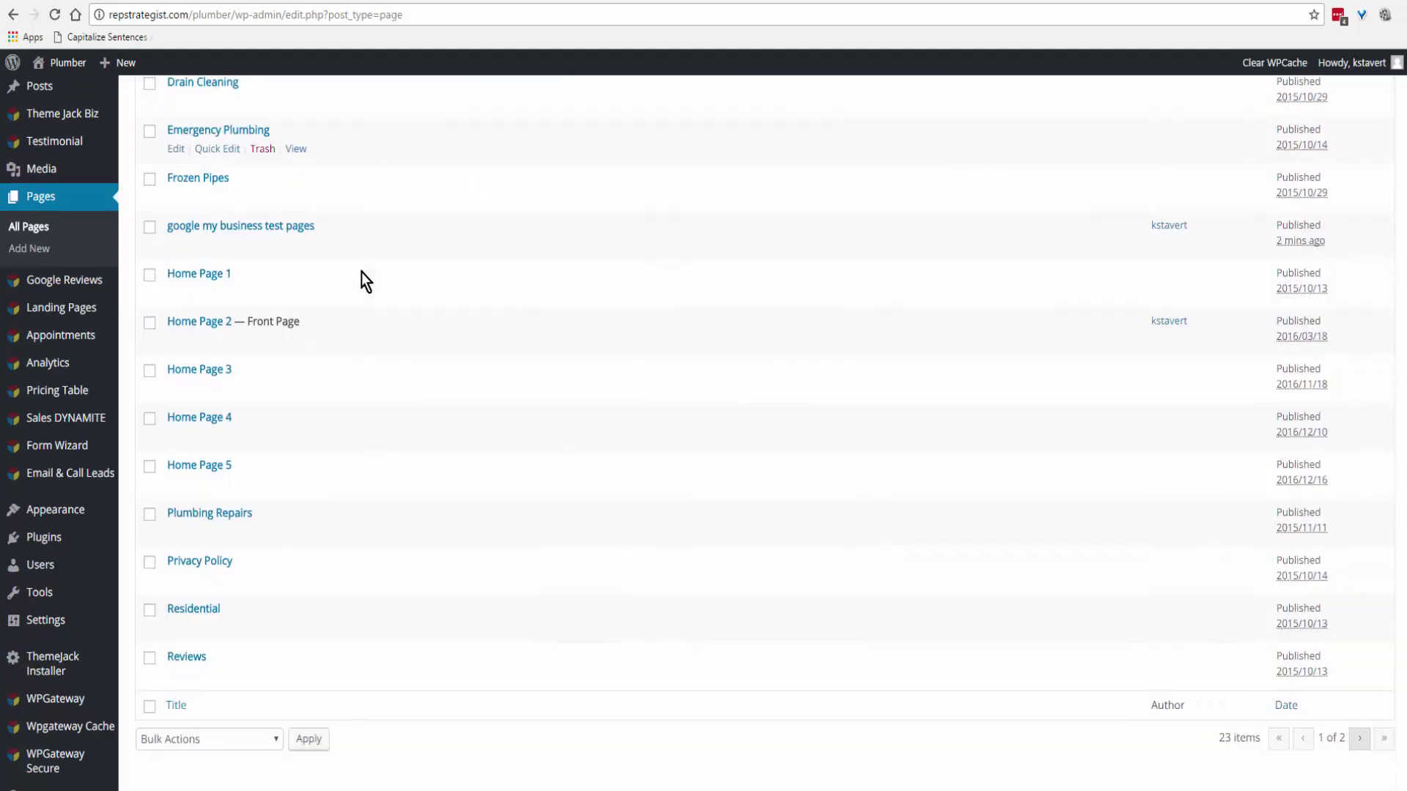
left_click(1359, 739)
Start a new page in the Jack Page Builder layout and select its title field
left_click(210, 105)
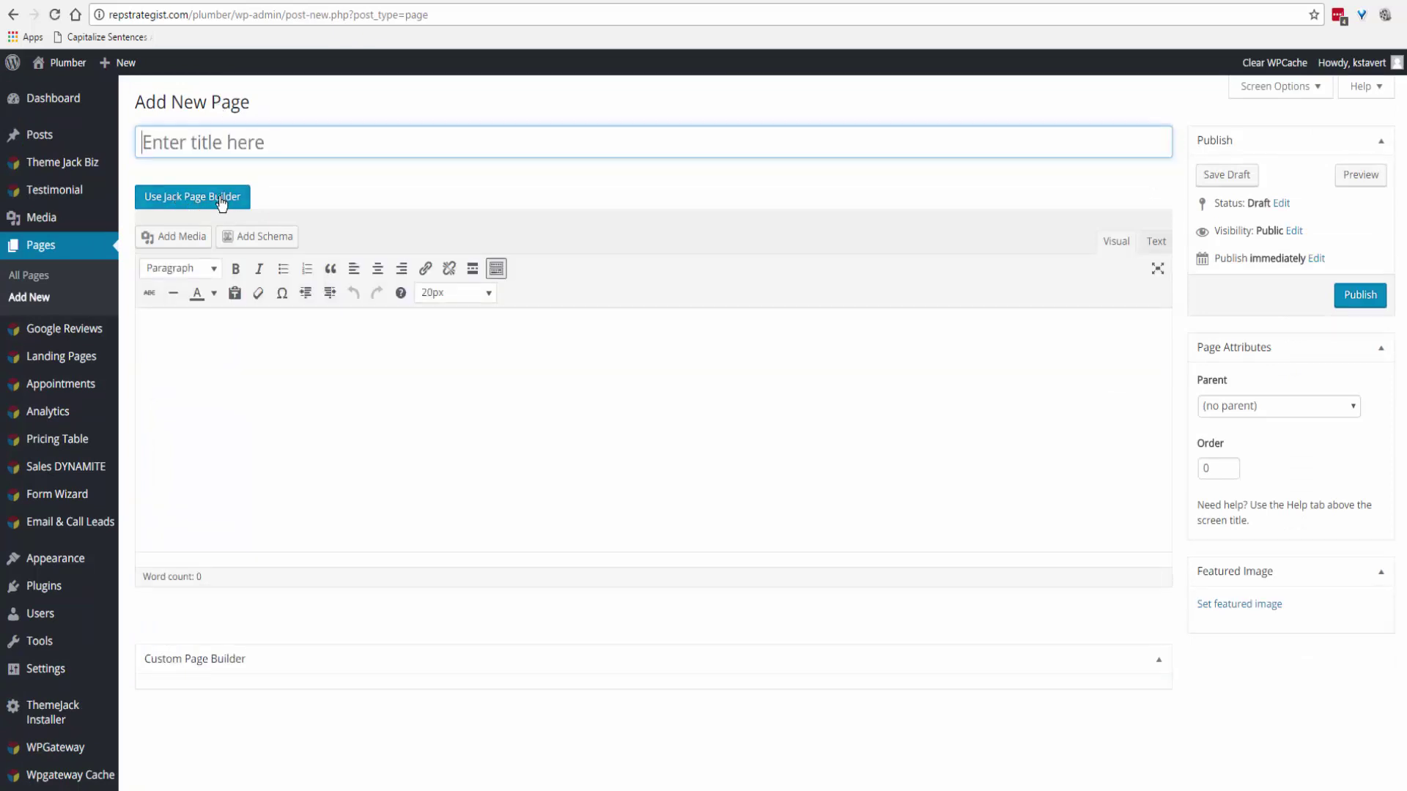
left_click(178, 201)
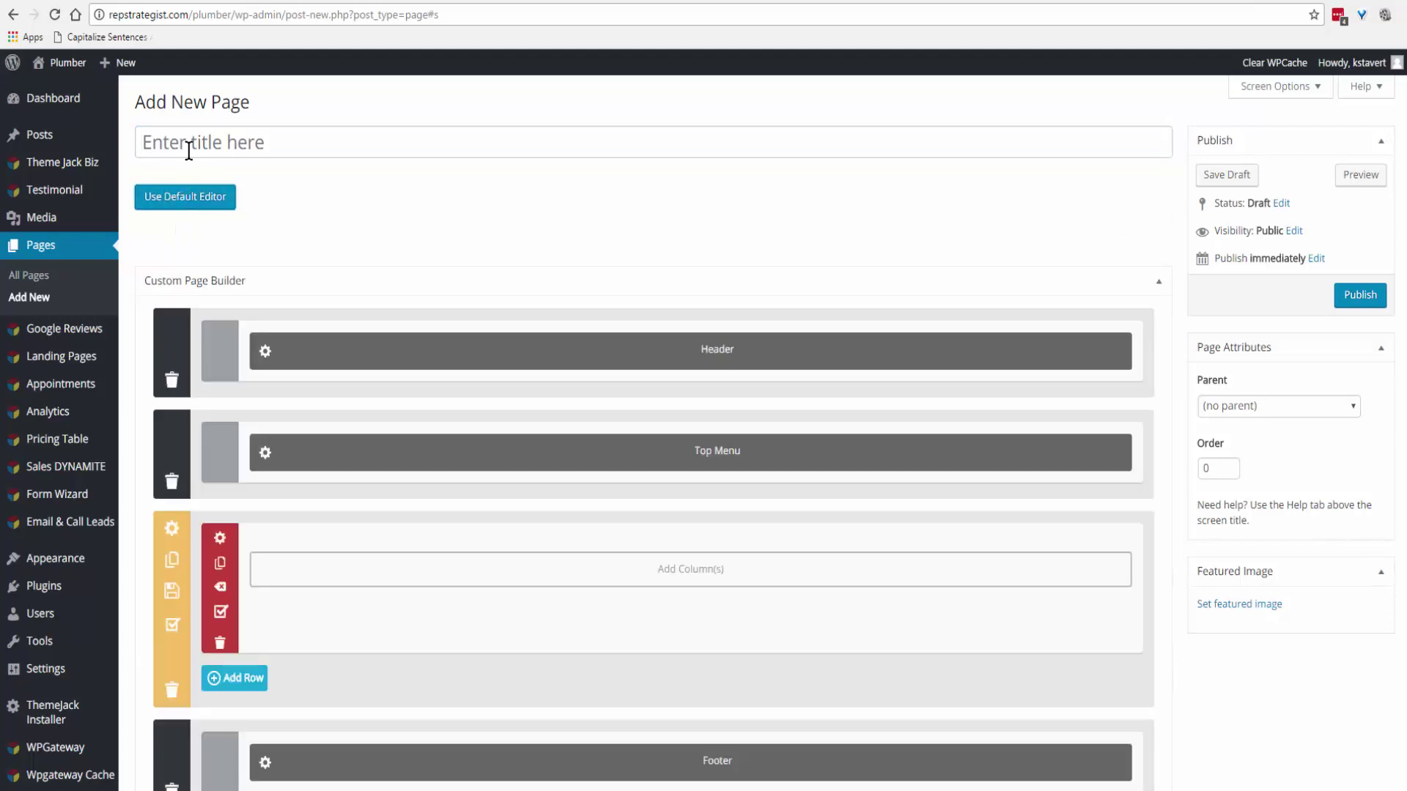
left_click(219, 135)
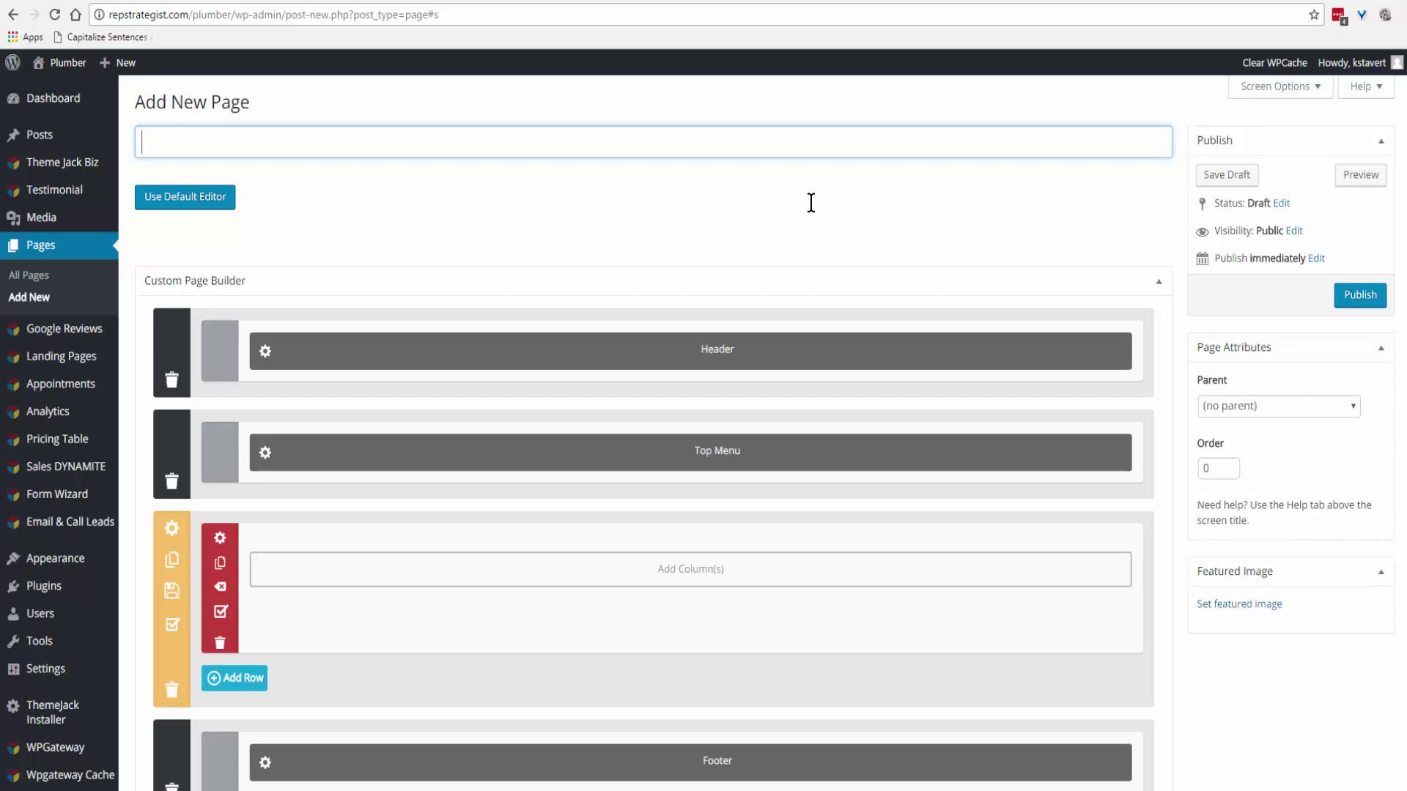
Title the page 'new page test' and add a content section above the Footer
type("new page test")
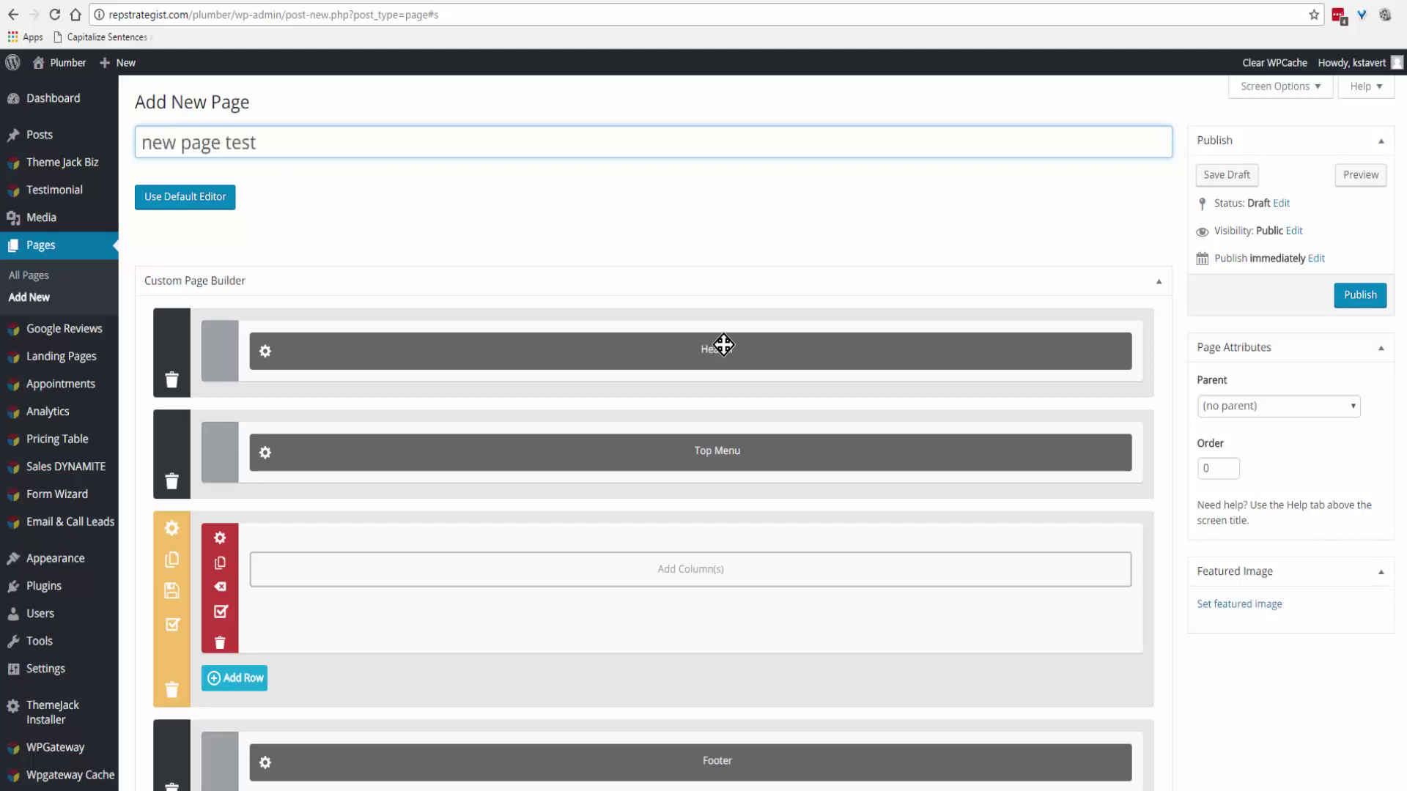
scroll(716, 317, "down", 2)
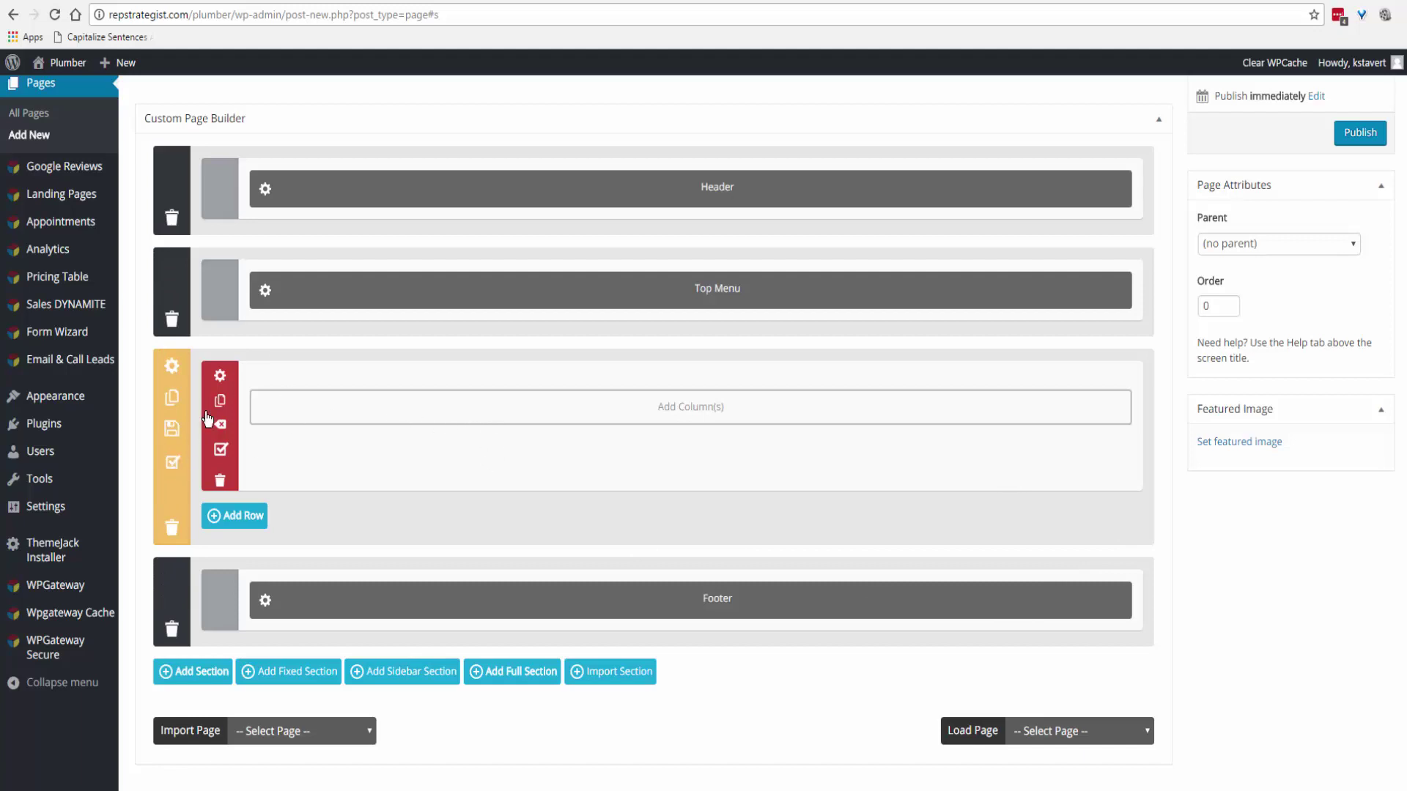
left_click(200, 674)
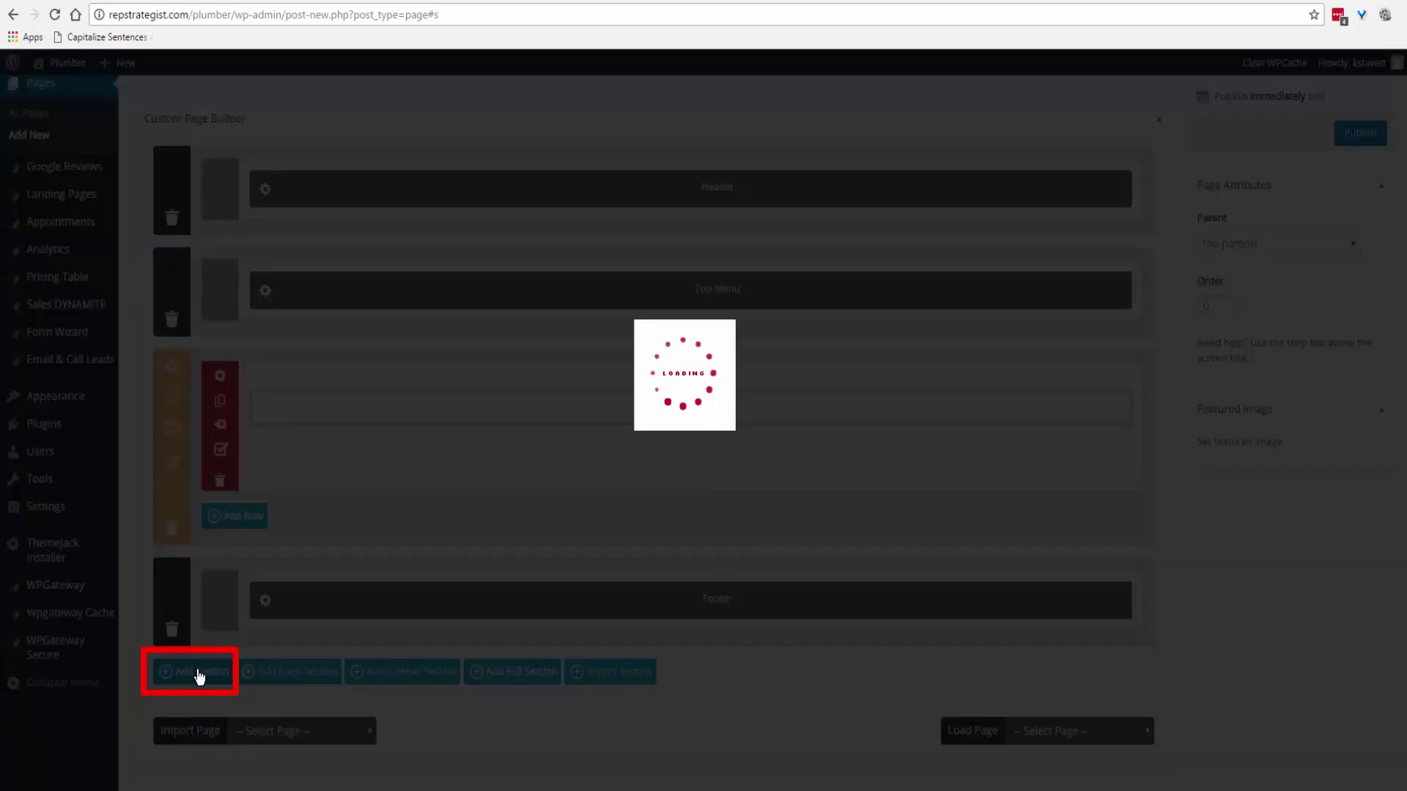
left_click_drag(176, 776, 176, 685)
Add a fixed section below the Footer holding the Top Menu module
scroll(353, 674, "down", 2)
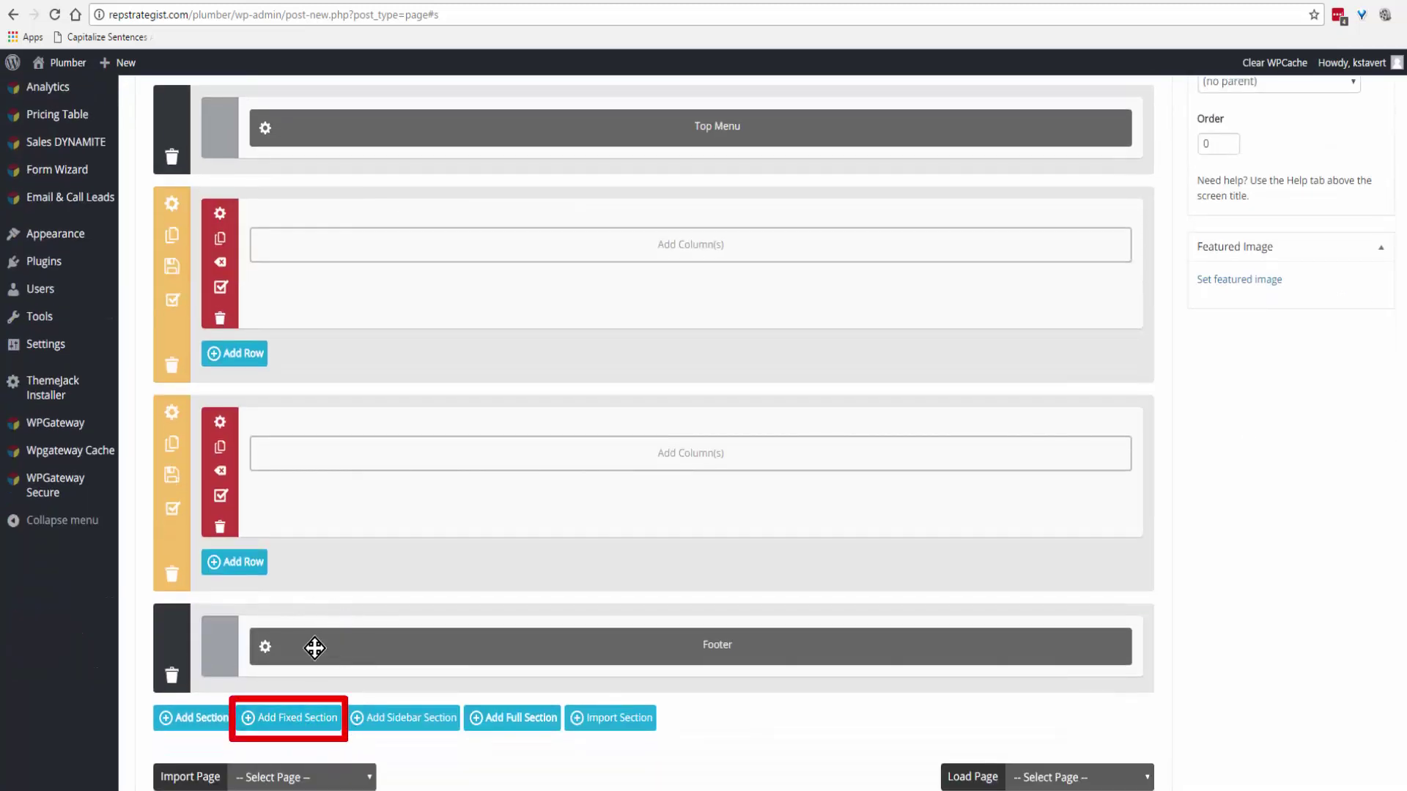
left_click(298, 721)
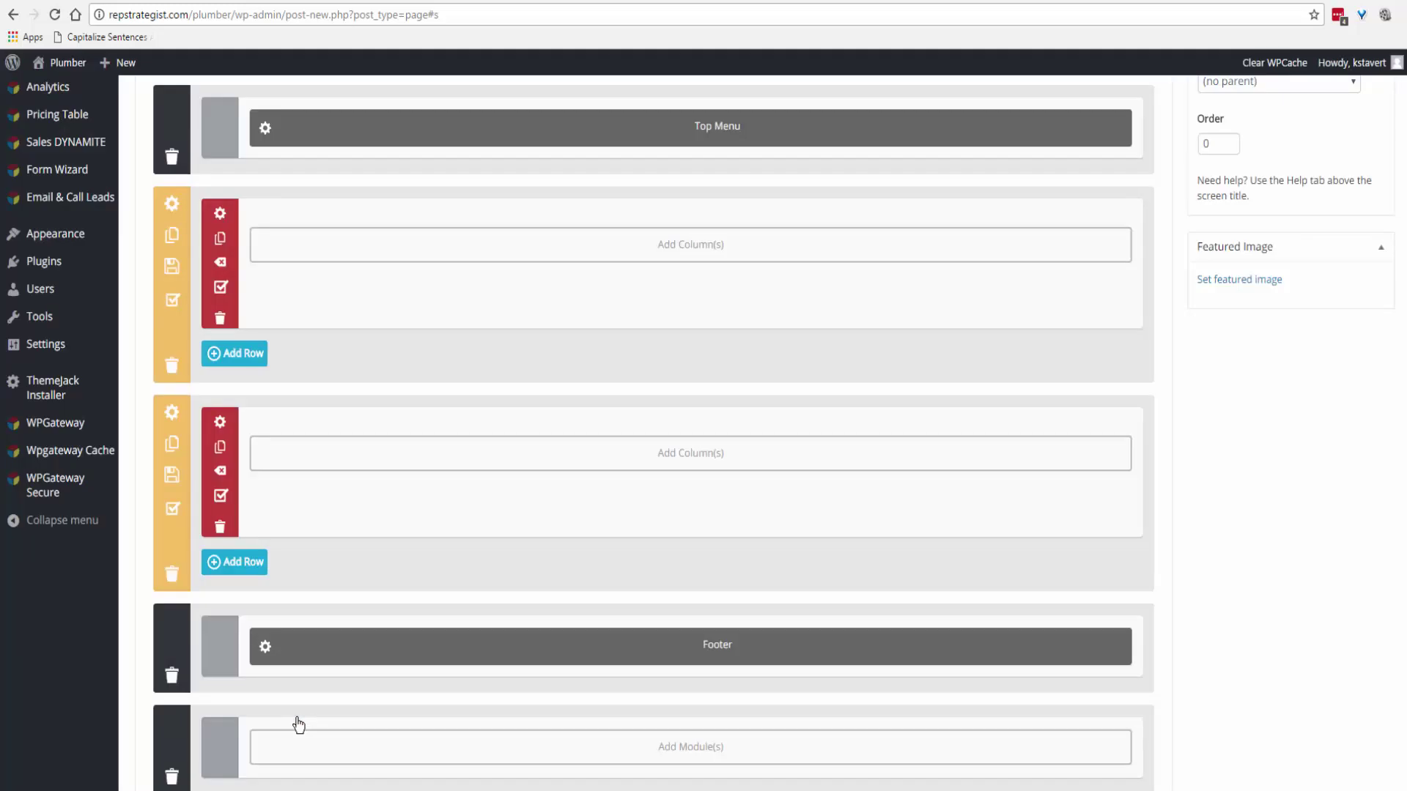
scroll(318, 702, "down", 2)
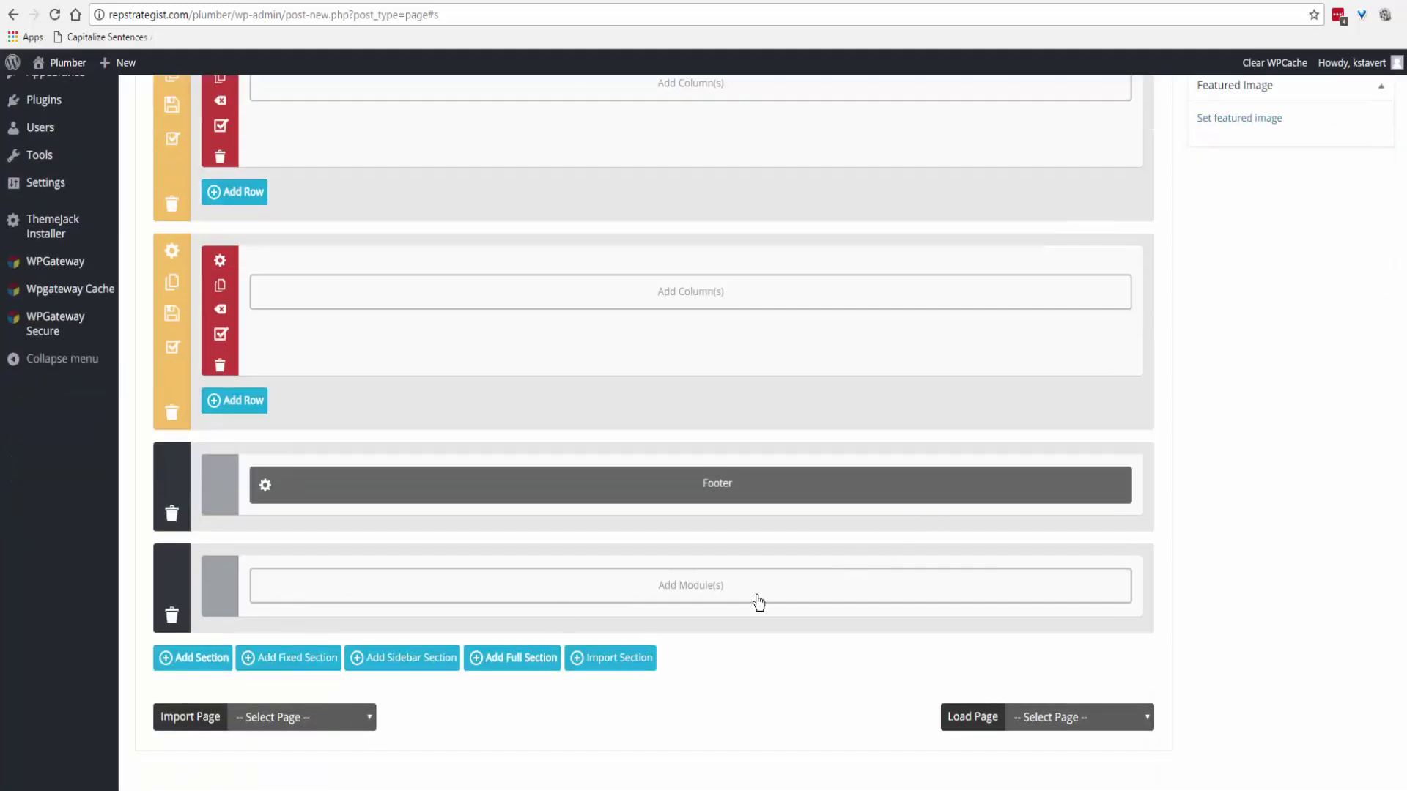
left_click(696, 586)
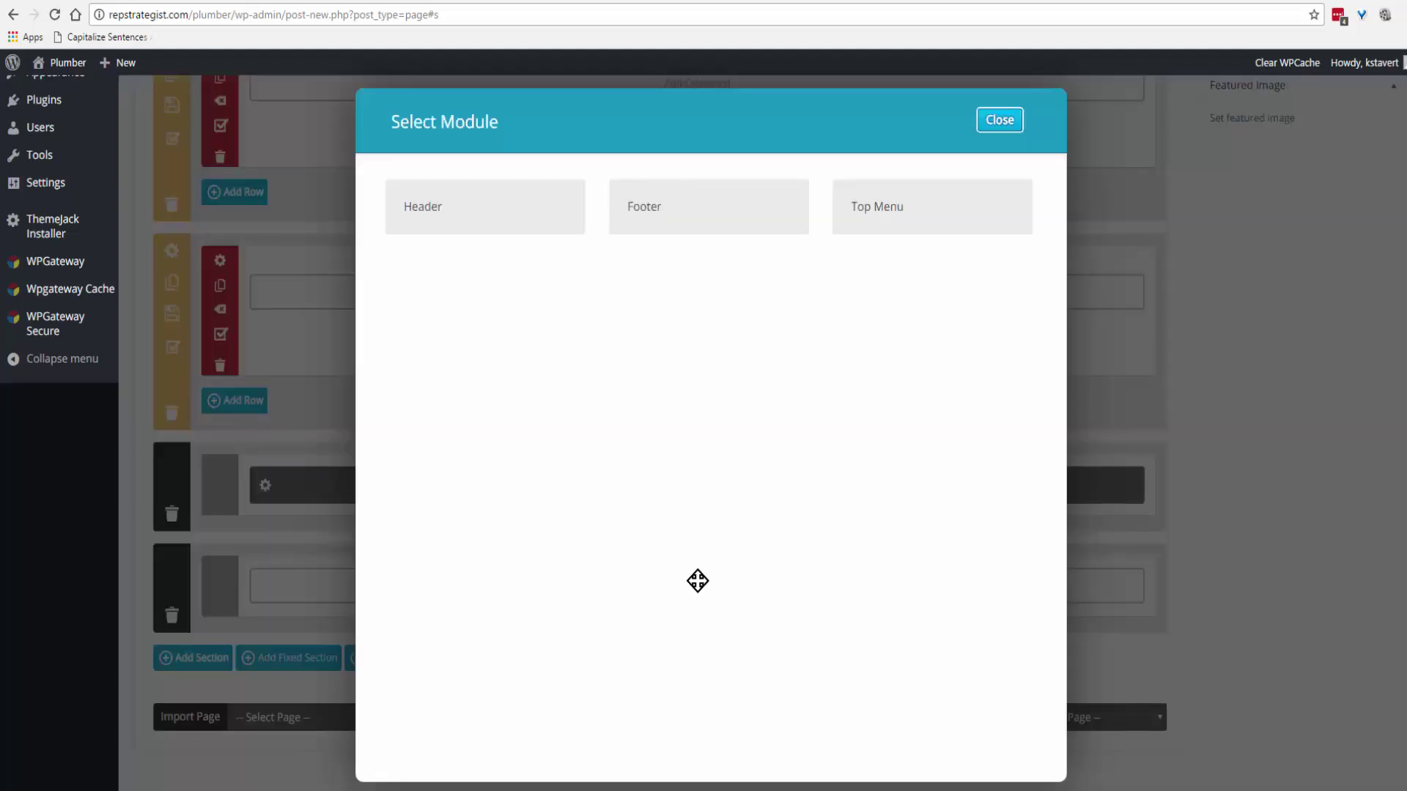
left_click(850, 208)
Add a three-column sidebar section and move it higher up the page
left_click(1002, 126)
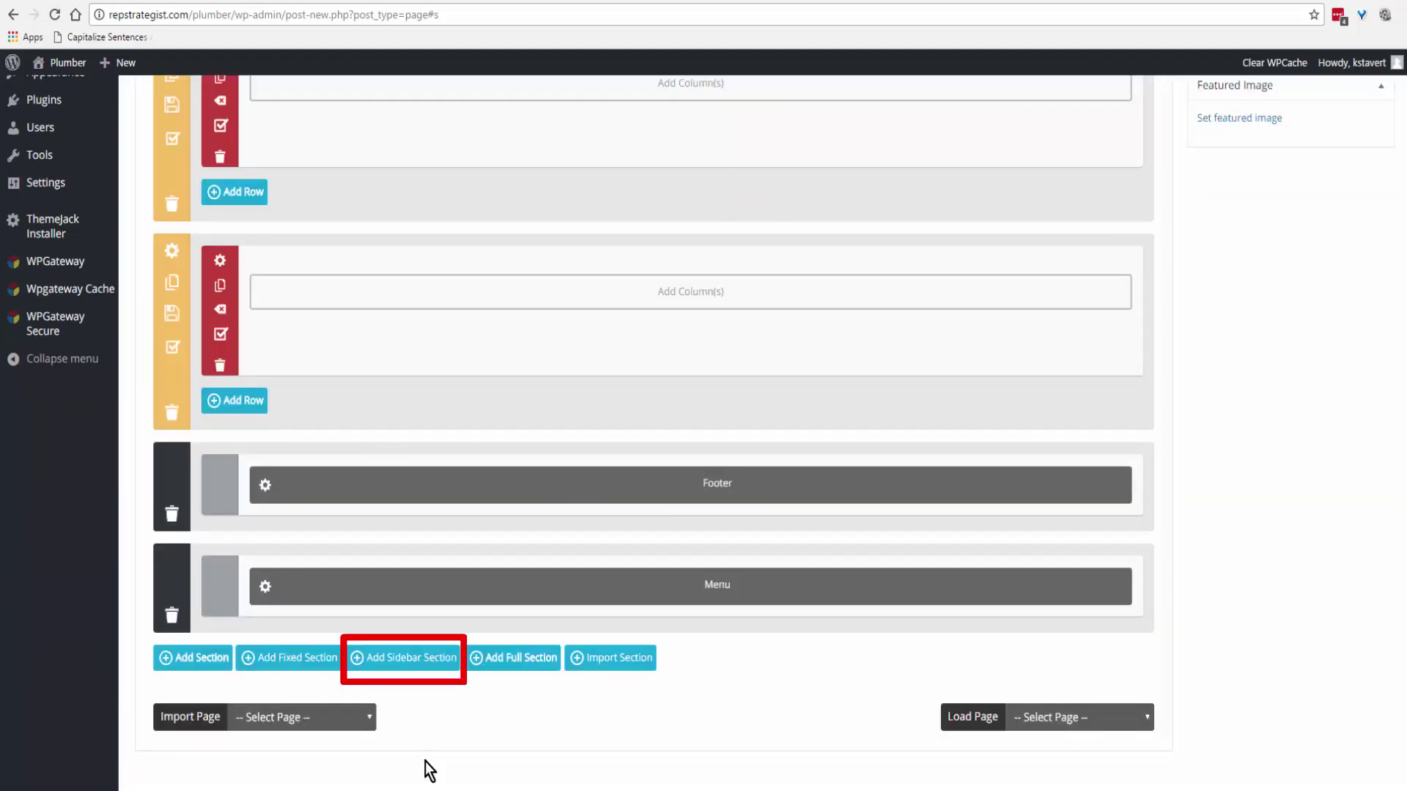
left_click(398, 663)
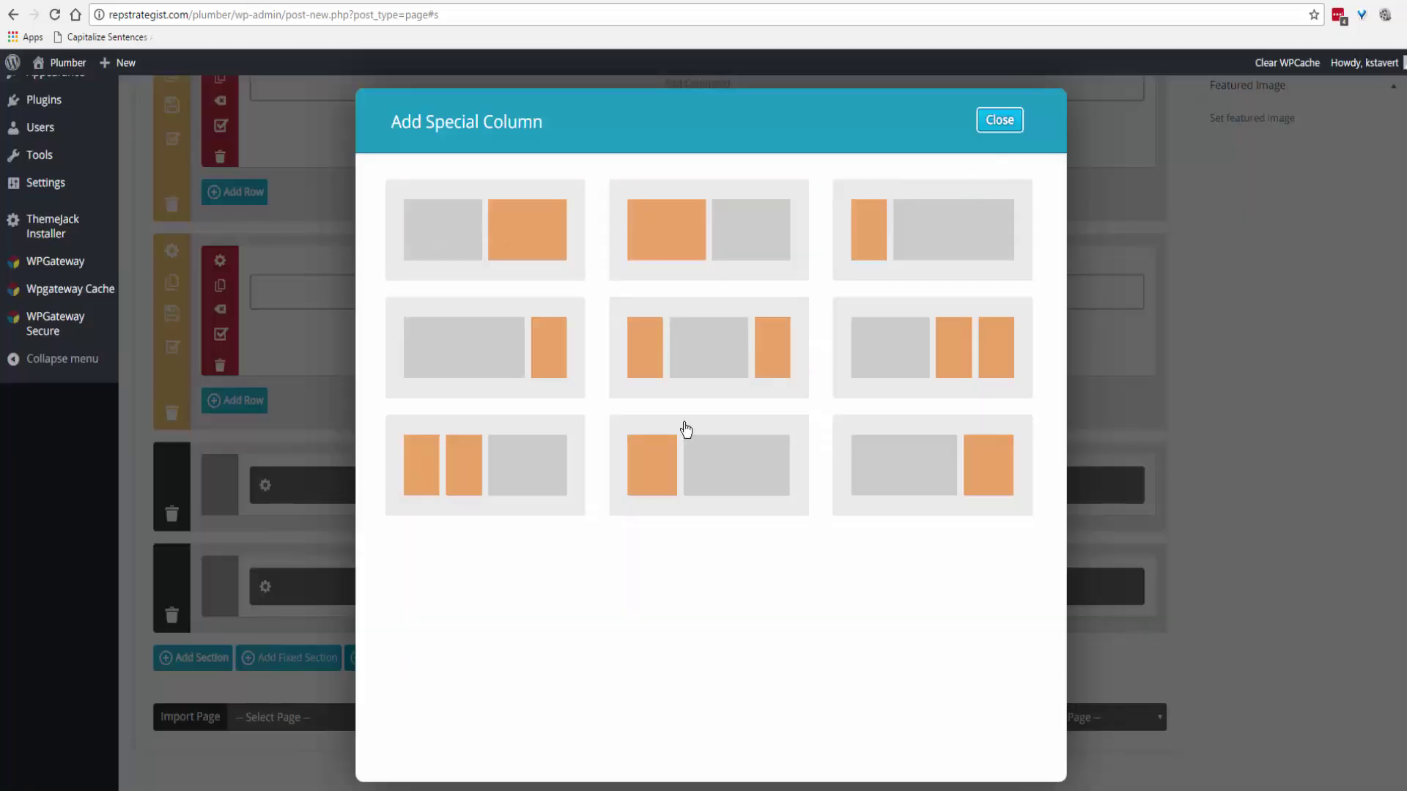
left_click(962, 364)
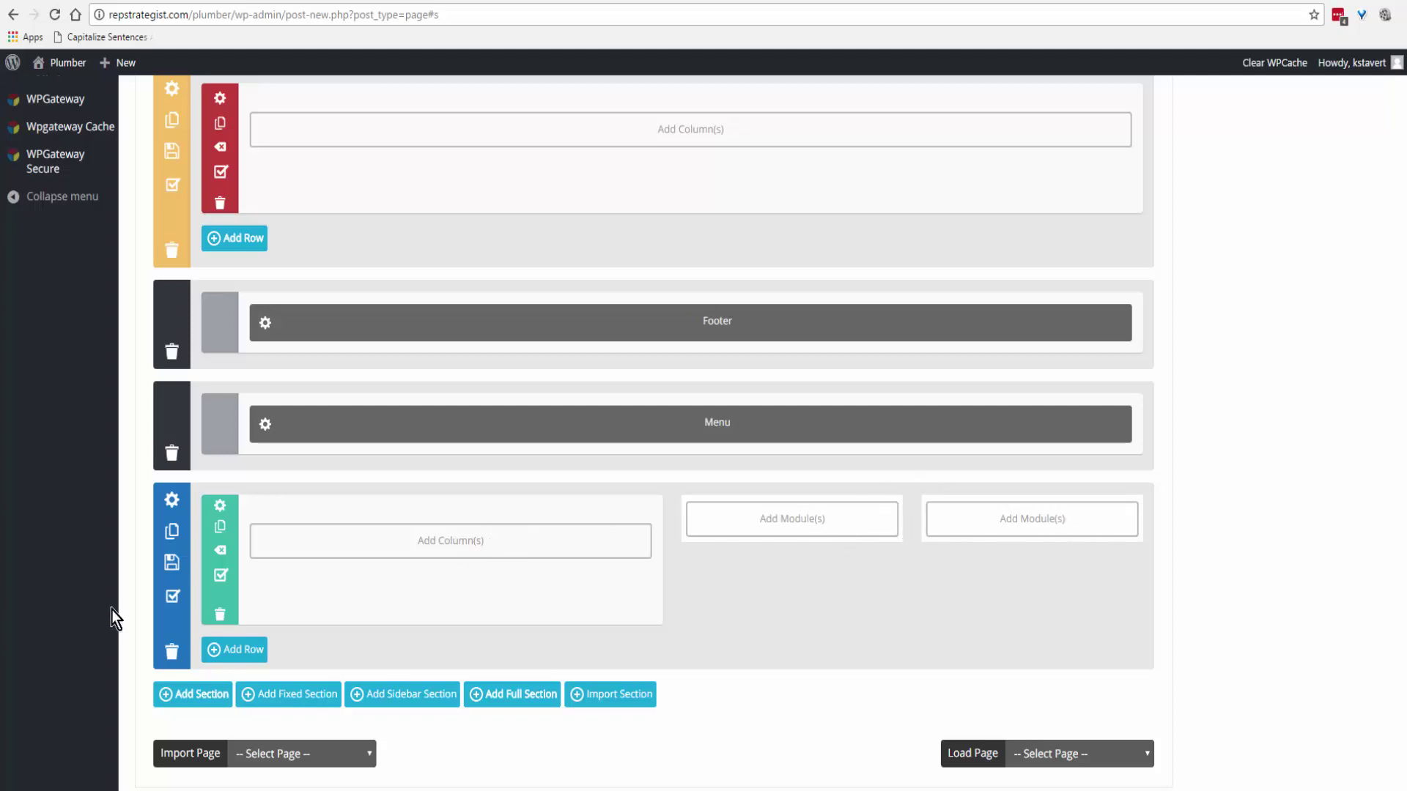
left_click_drag(170, 624, 163, 374)
Add a full-width section and place it just below the Top Menu
scroll(513, 660, "down", 3)
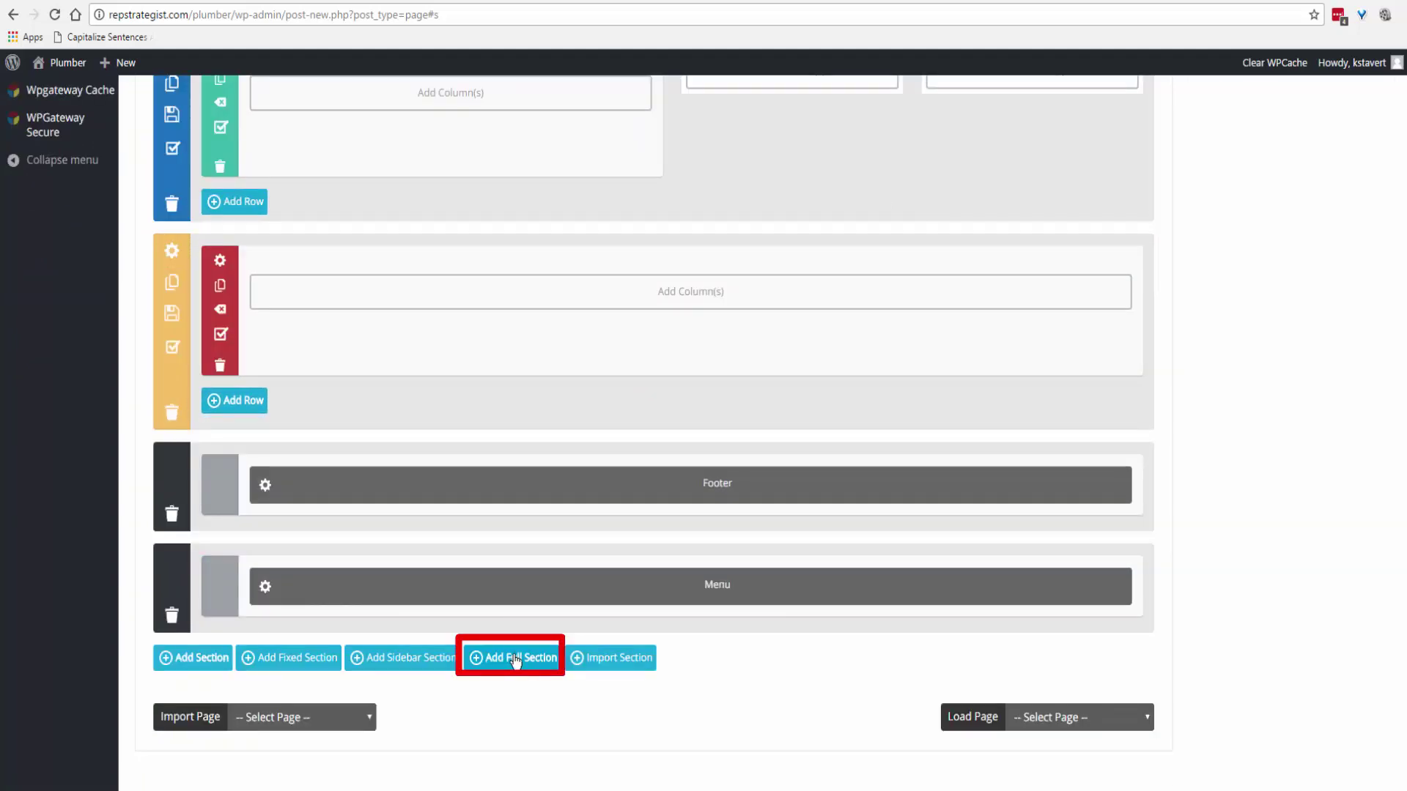
left_click(515, 658)
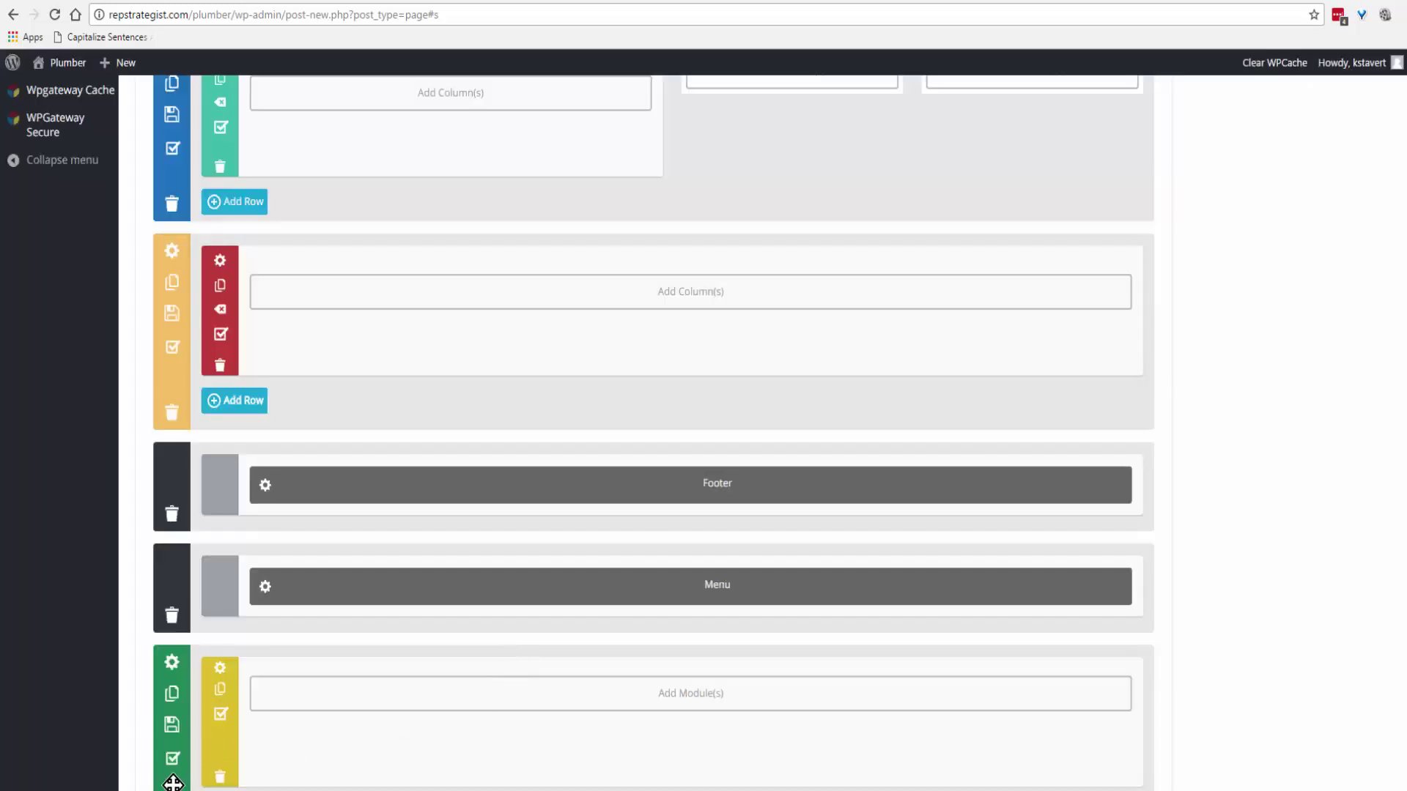
left_click_drag(172, 782, 186, 541)
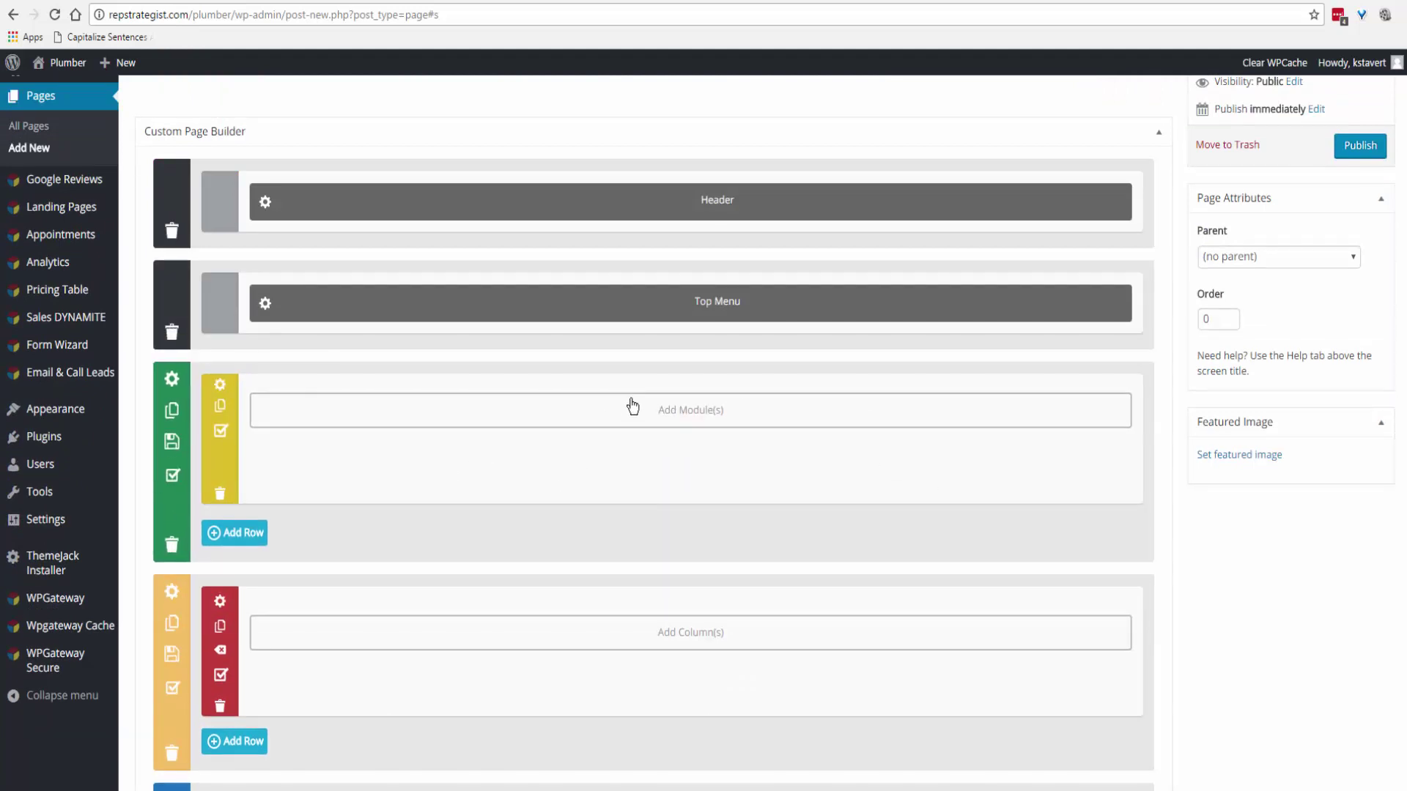
Insert a Slider Jack module named 'slider Jack' in the full-width section and add a slide
left_click(685, 412)
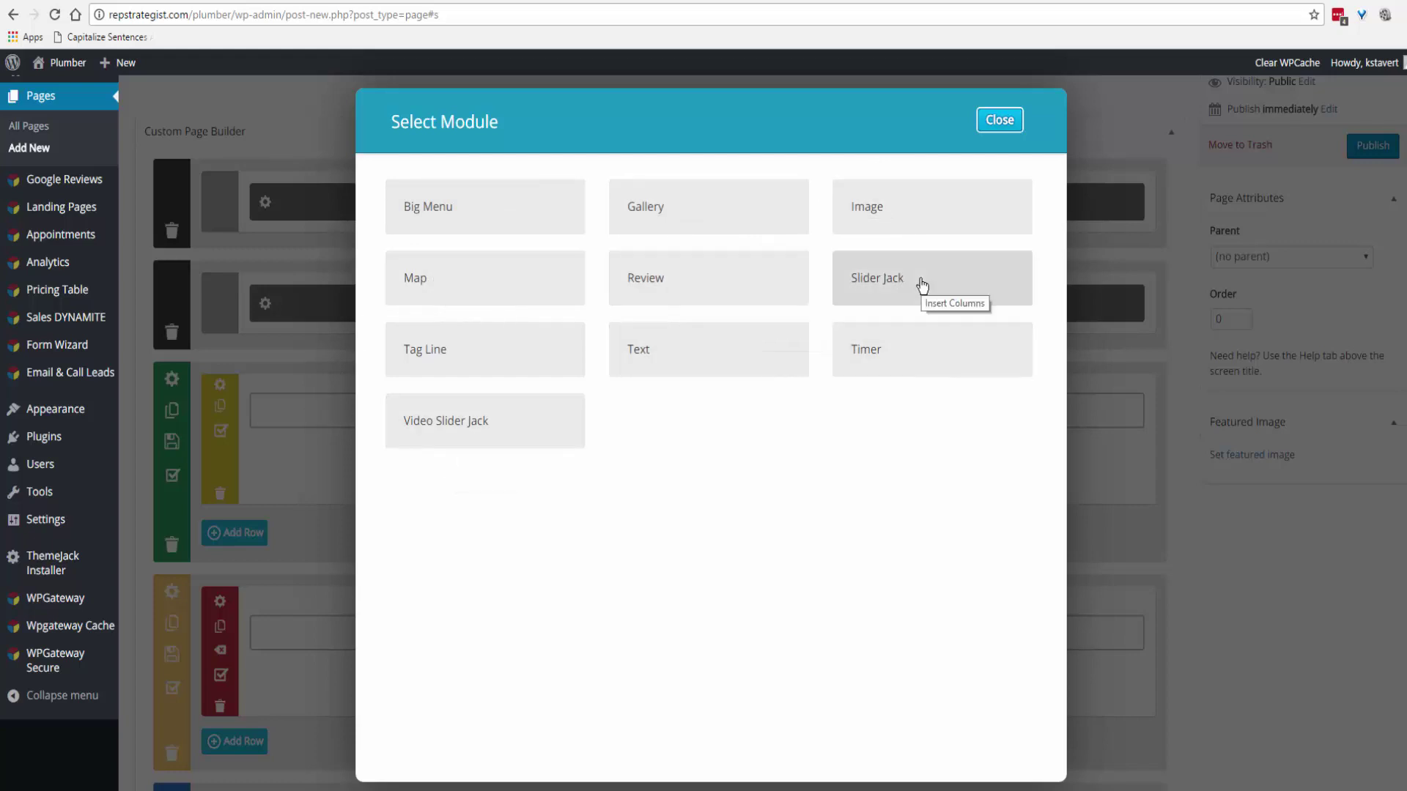
left_click(900, 288)
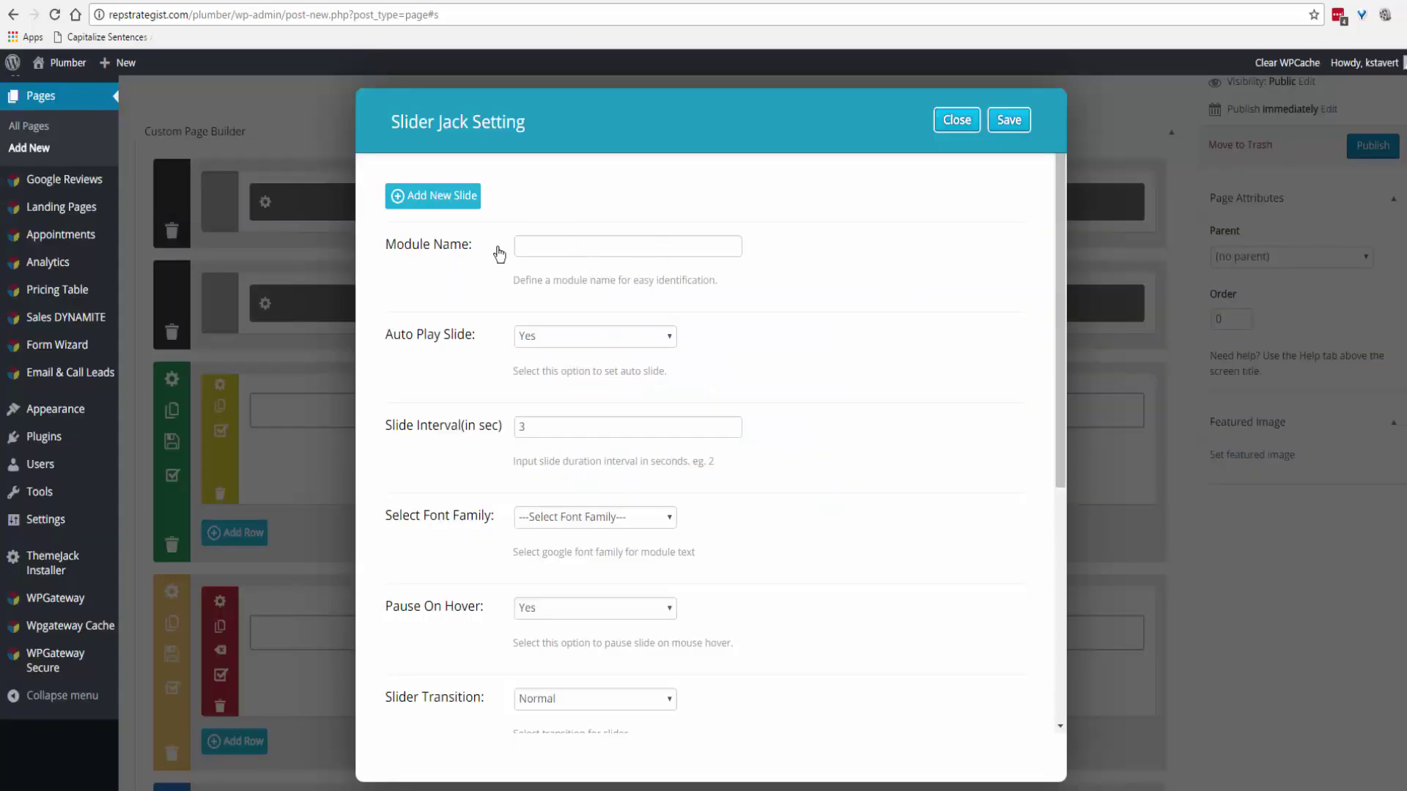
left_click(556, 246)
type("slider Jack")
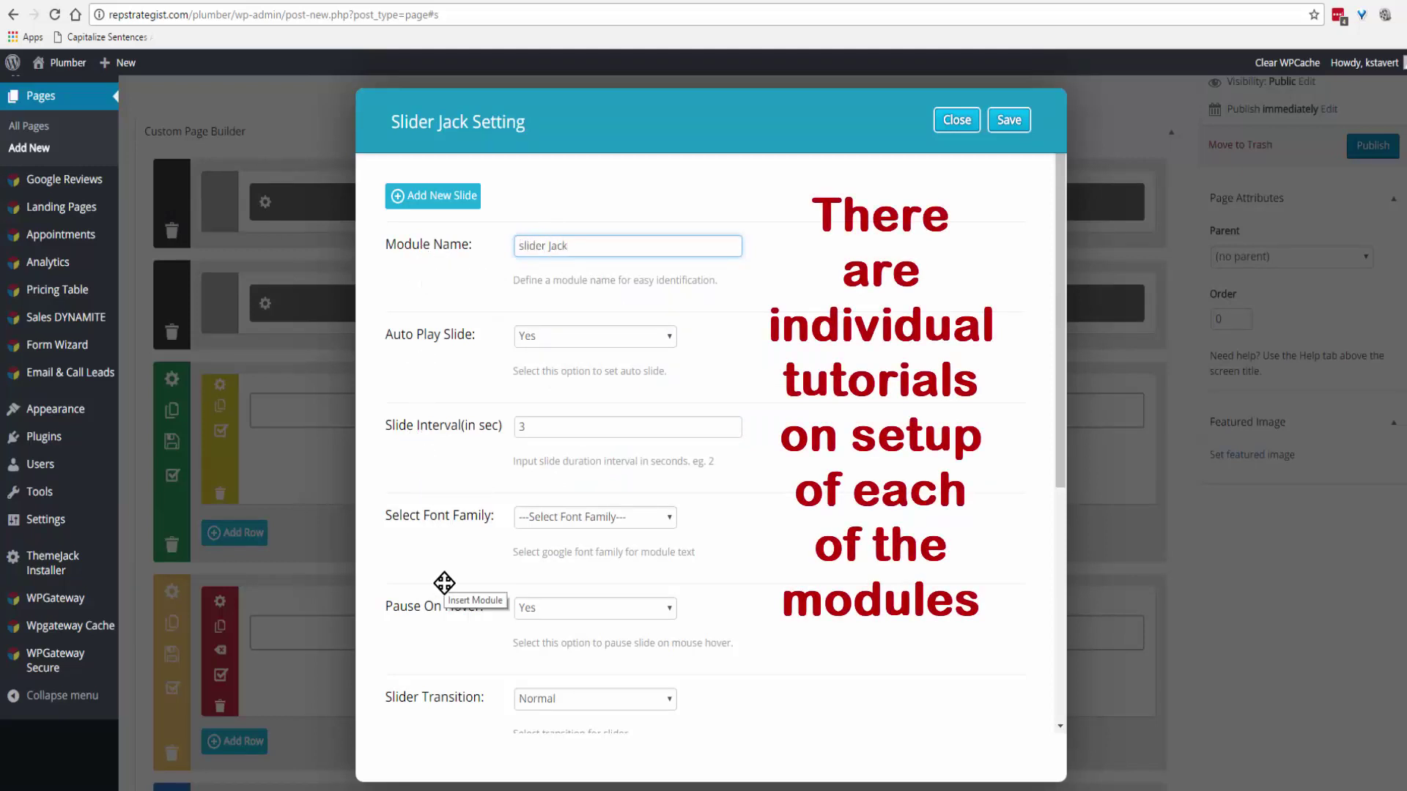
scroll(442, 583, "down", 3)
scroll(442, 585, "down", 1)
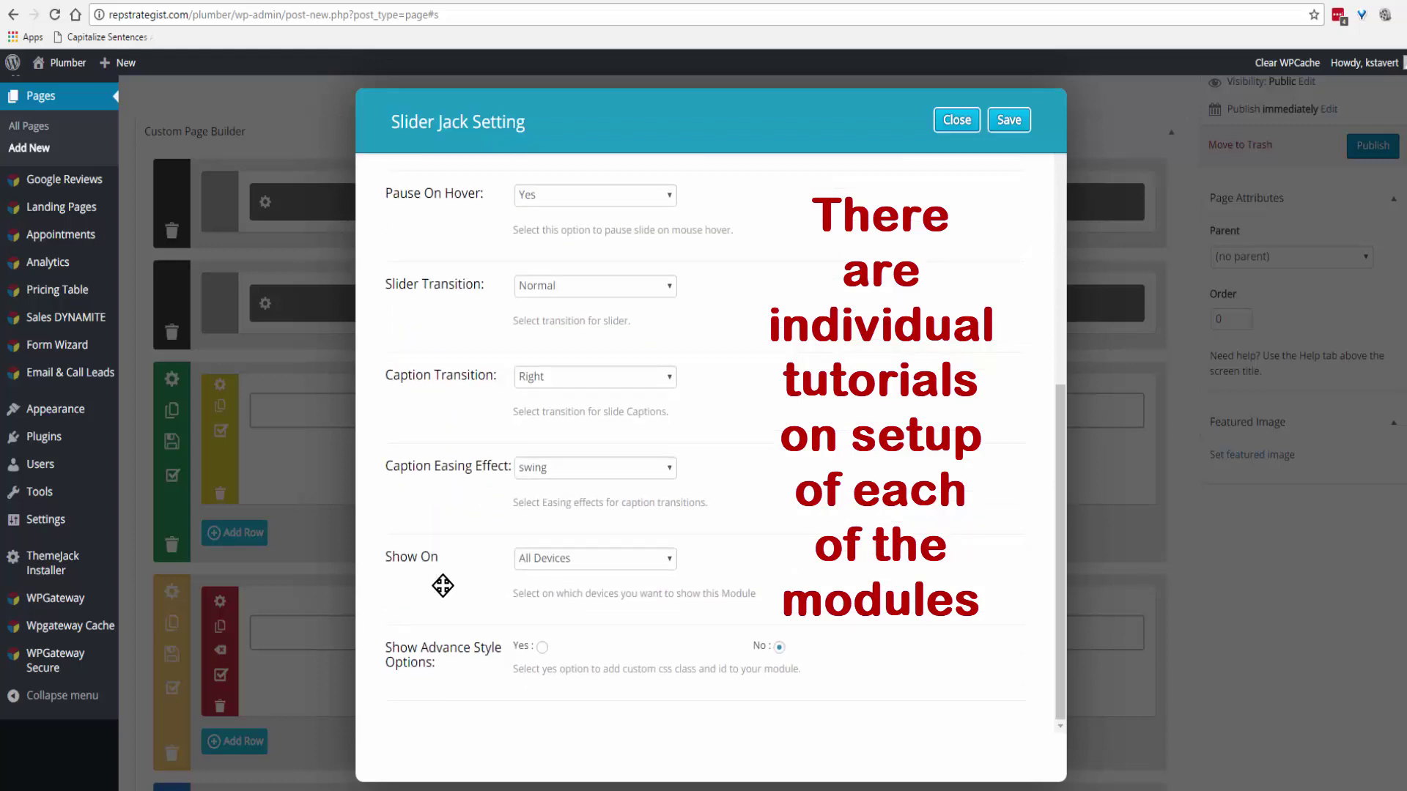
scroll(442, 535, "up", 5)
left_click(435, 204)
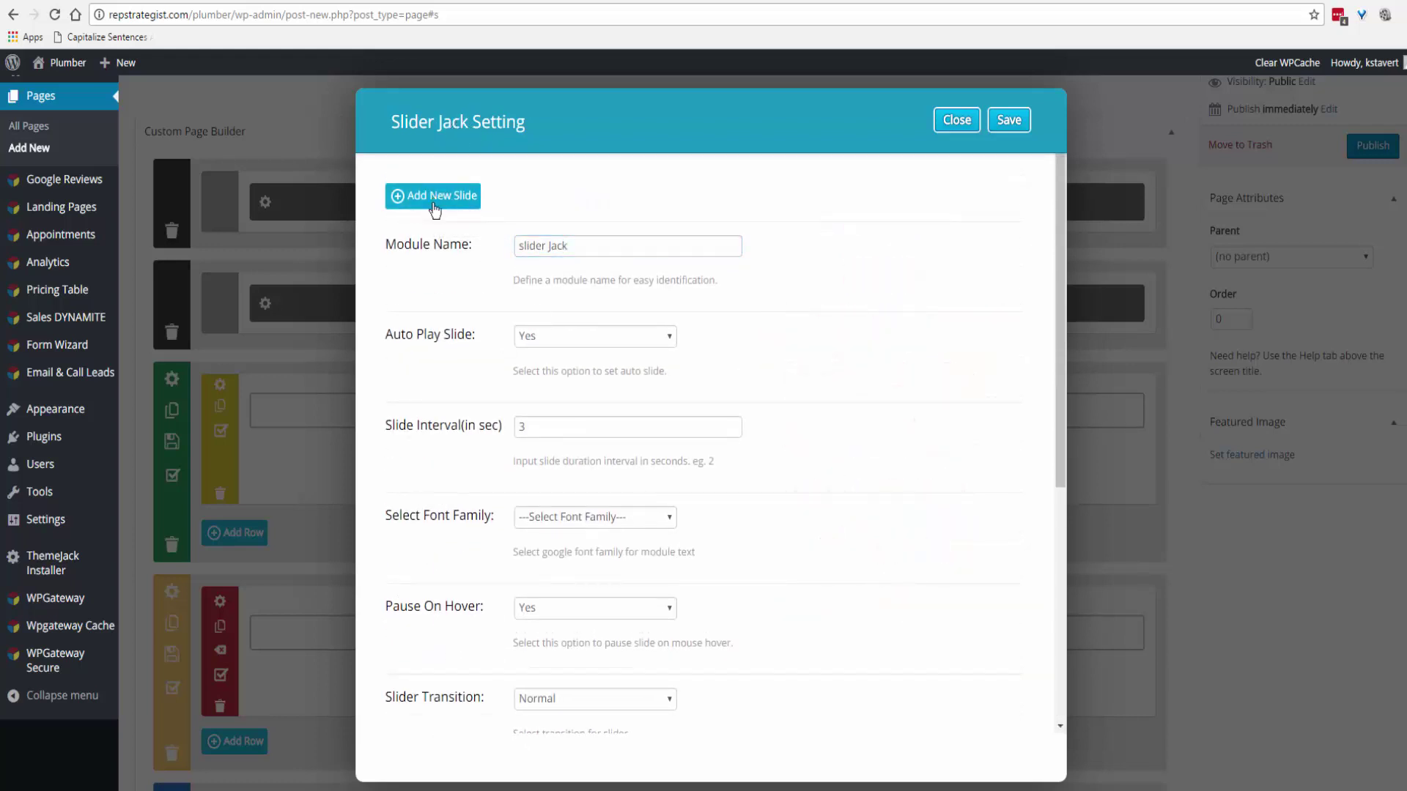
Enter the slide's heading 'plumber' and its caption text
left_click(599, 197)
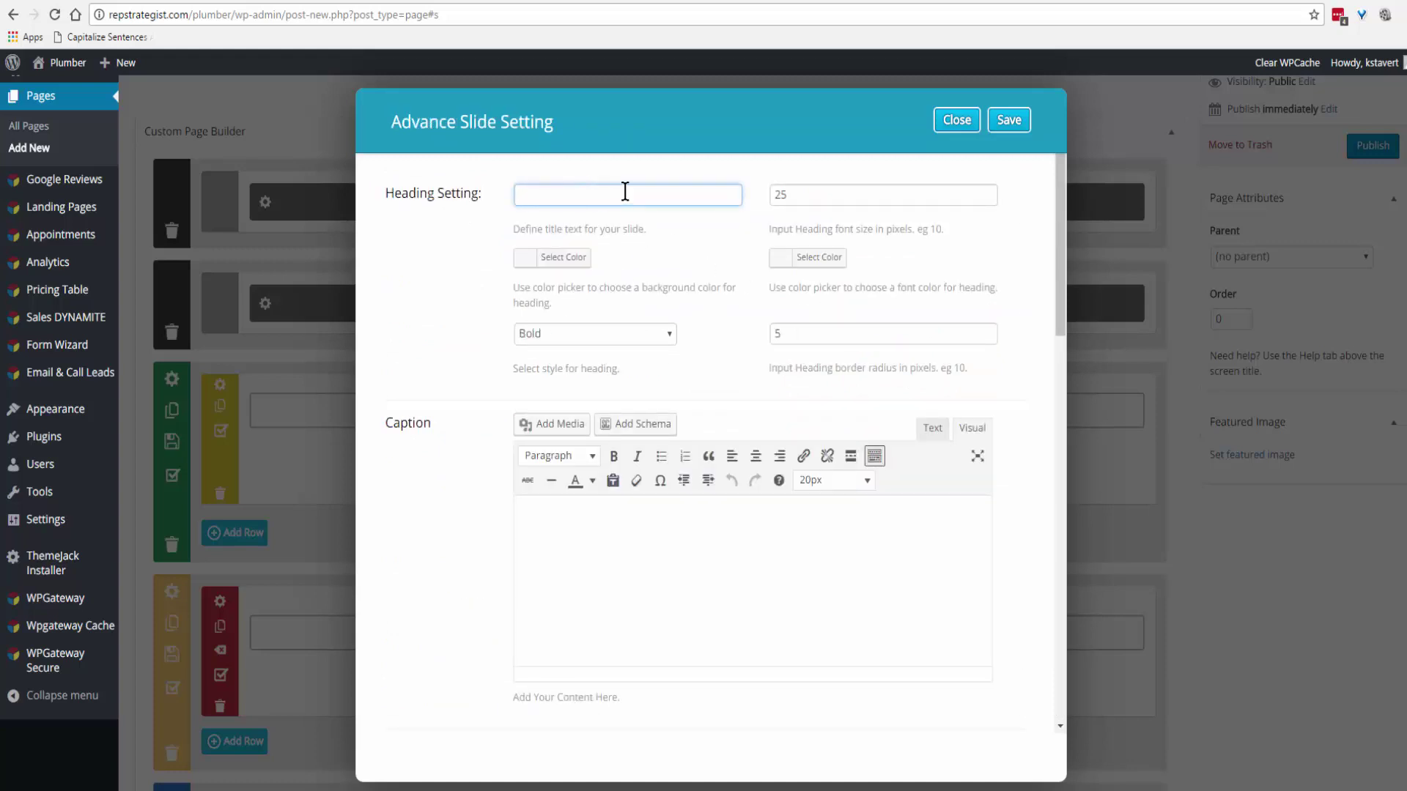
scroll(578, 242, "down", 3)
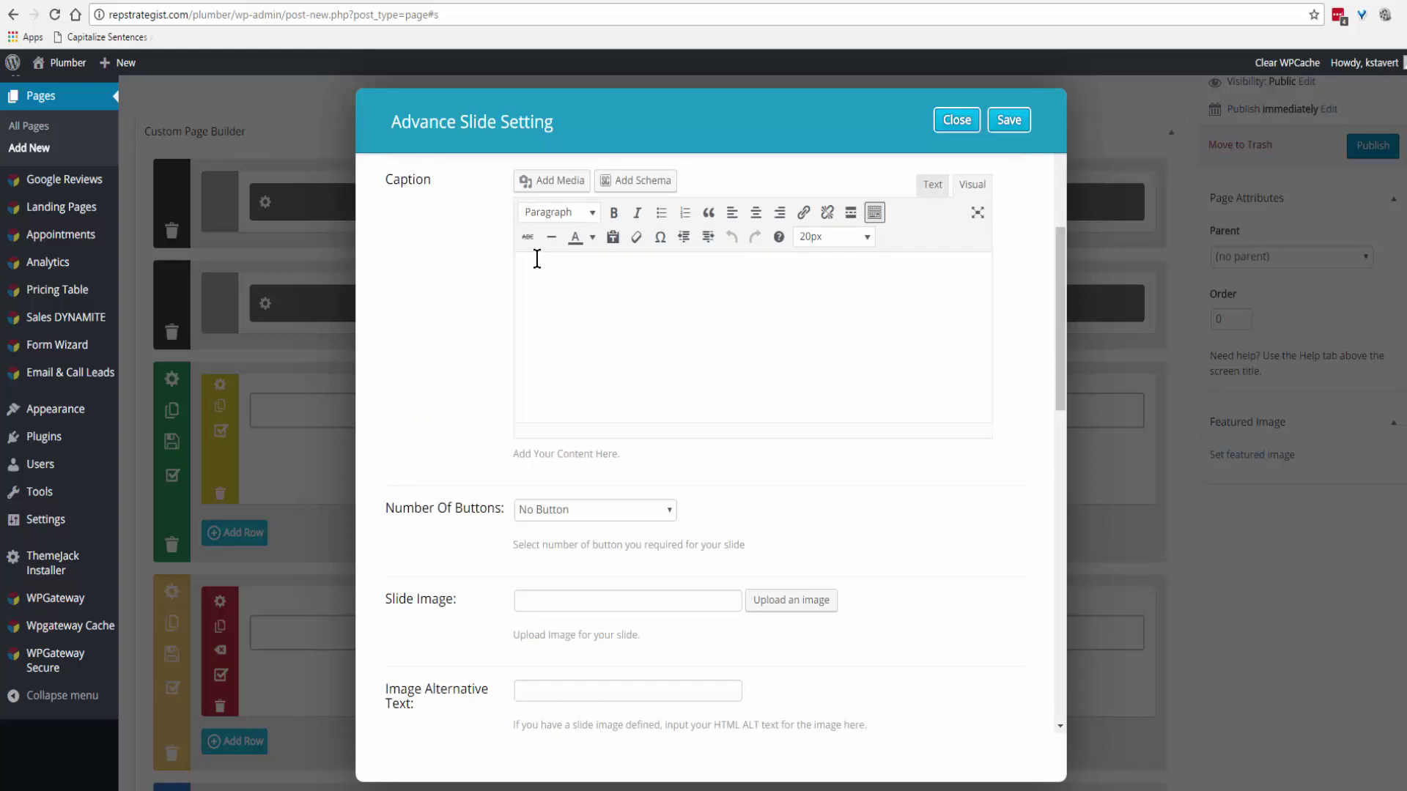
left_click(523, 265)
scroll(463, 366, "down", 2)
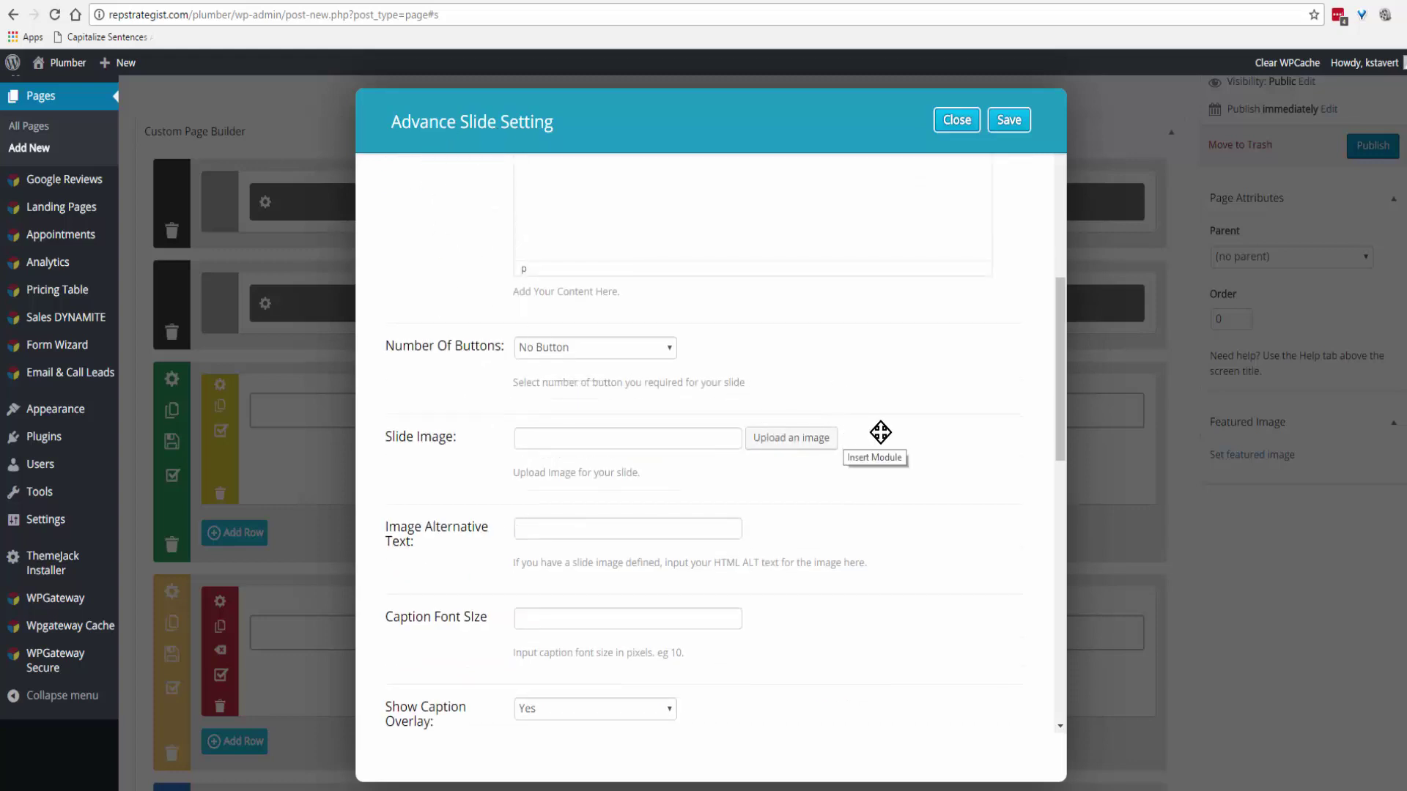
scroll(877, 436, "down", 2)
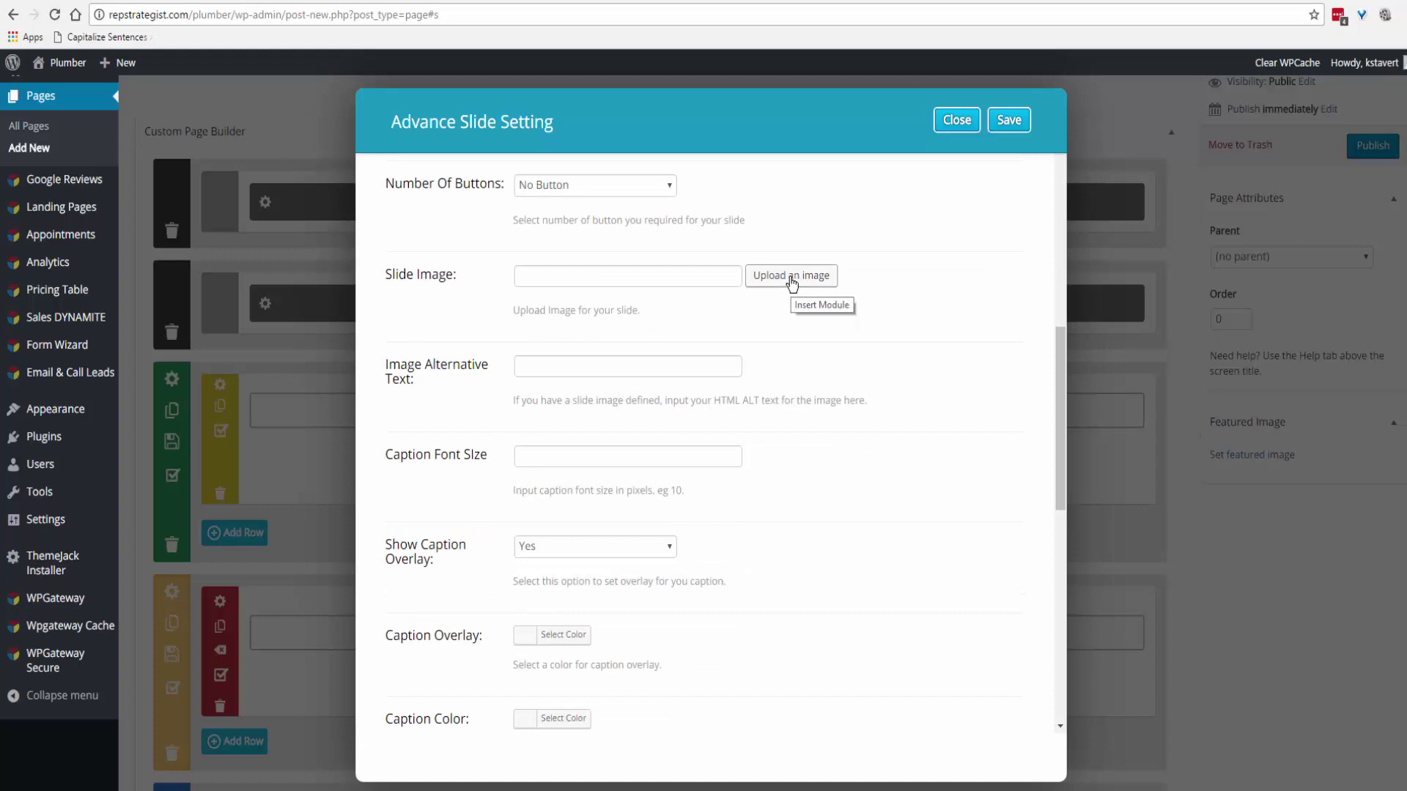
Set the slide image to Slider-About-us, add alt text, and save the slide
left_click(791, 281)
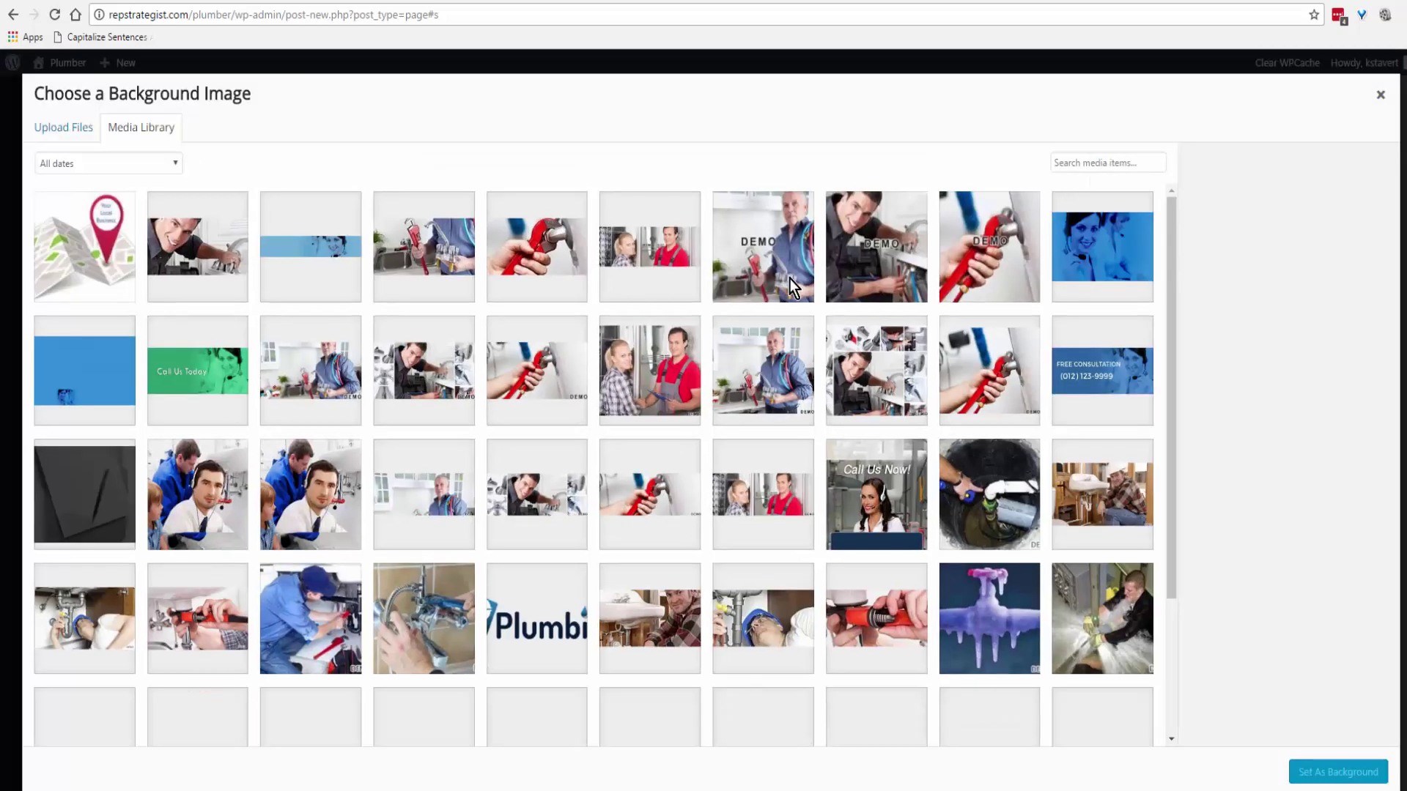
left_click(654, 245)
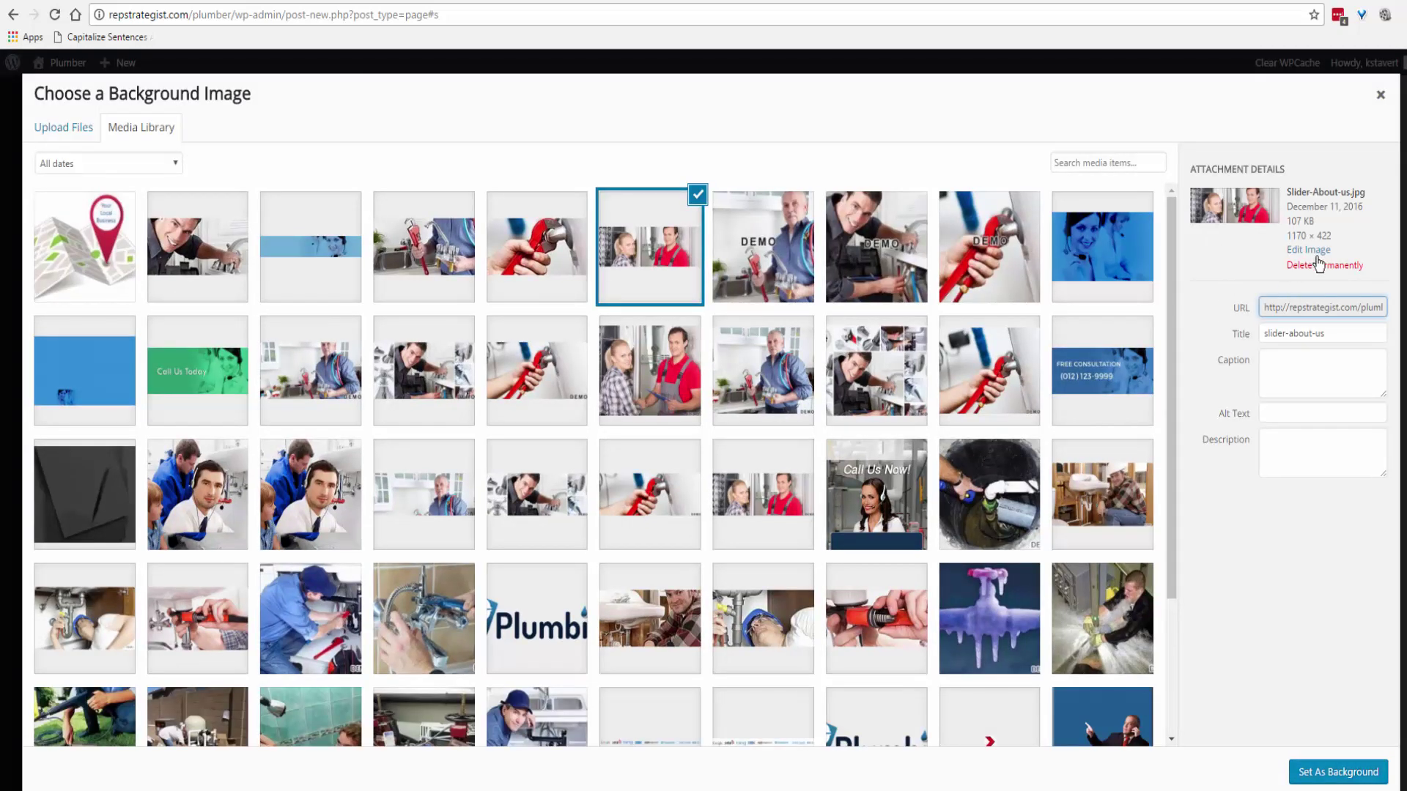
left_click(1338, 772)
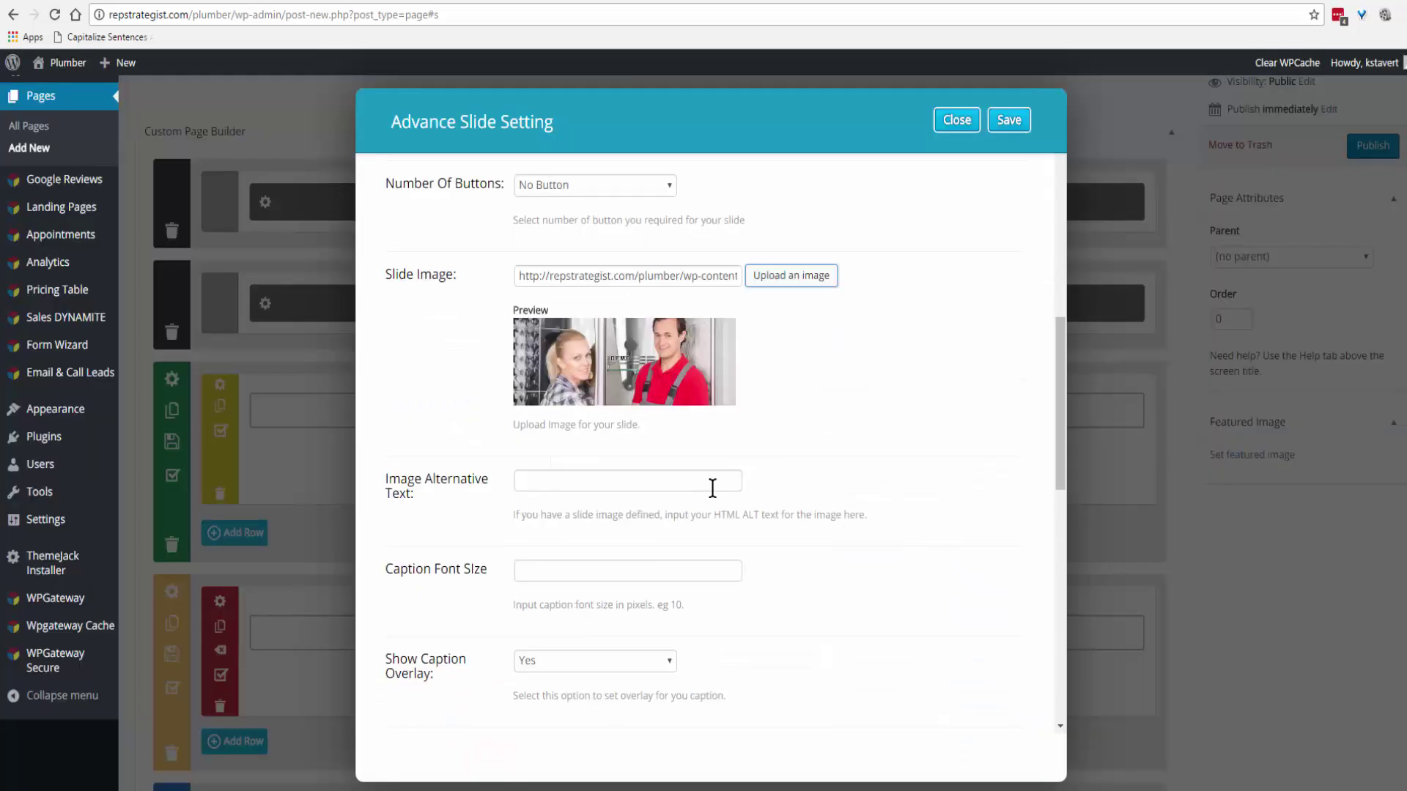
left_click(660, 481)
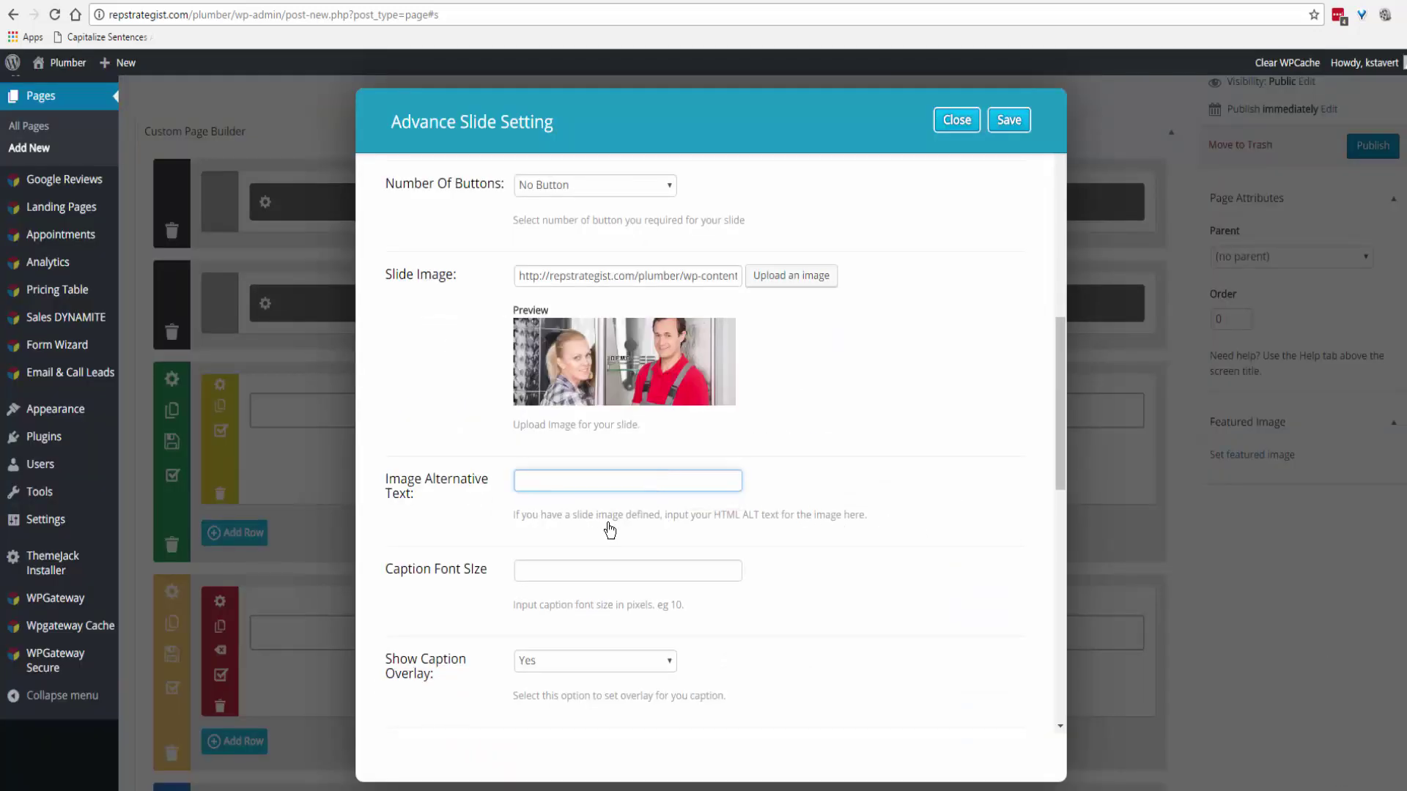
scroll(608, 529, "down", 3)
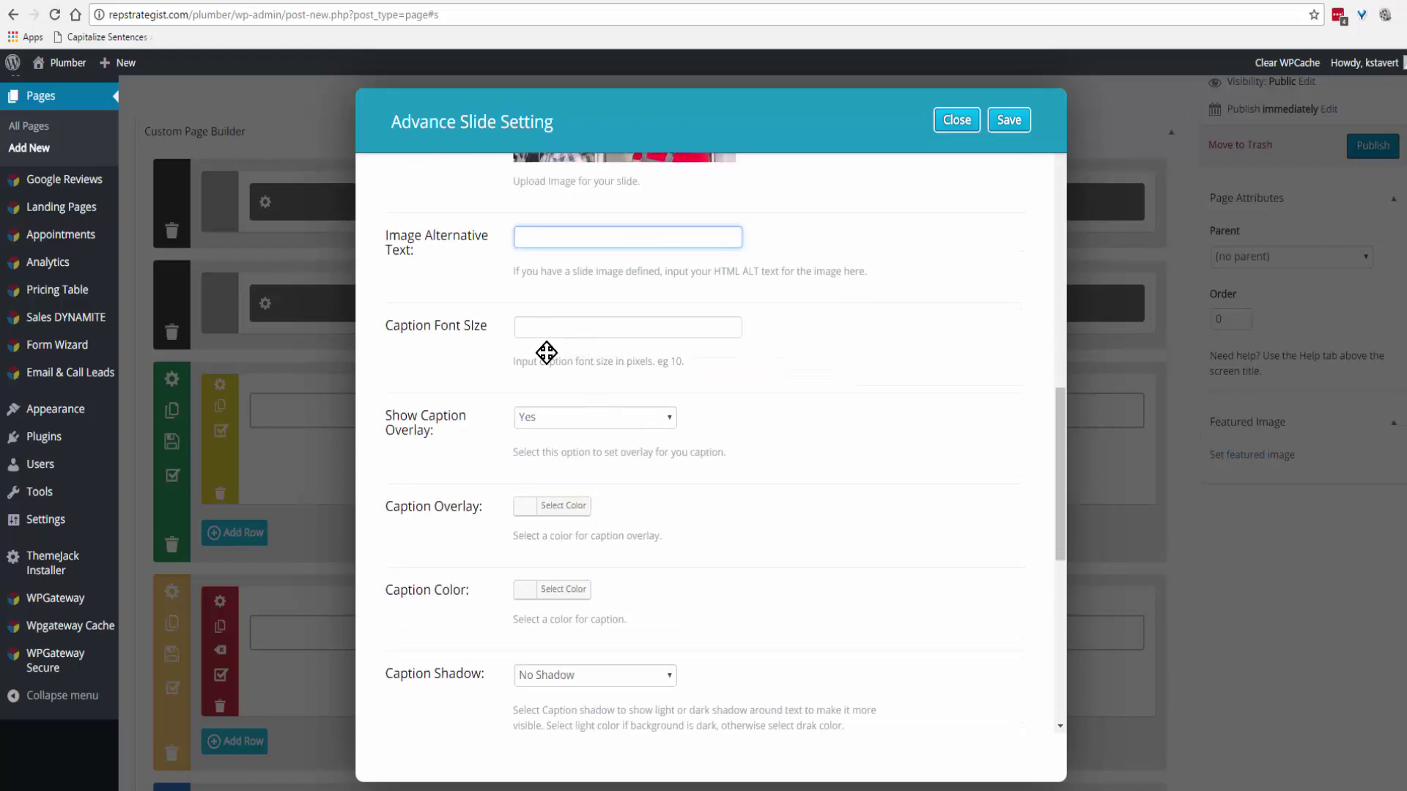
scroll(553, 515, "down", 2)
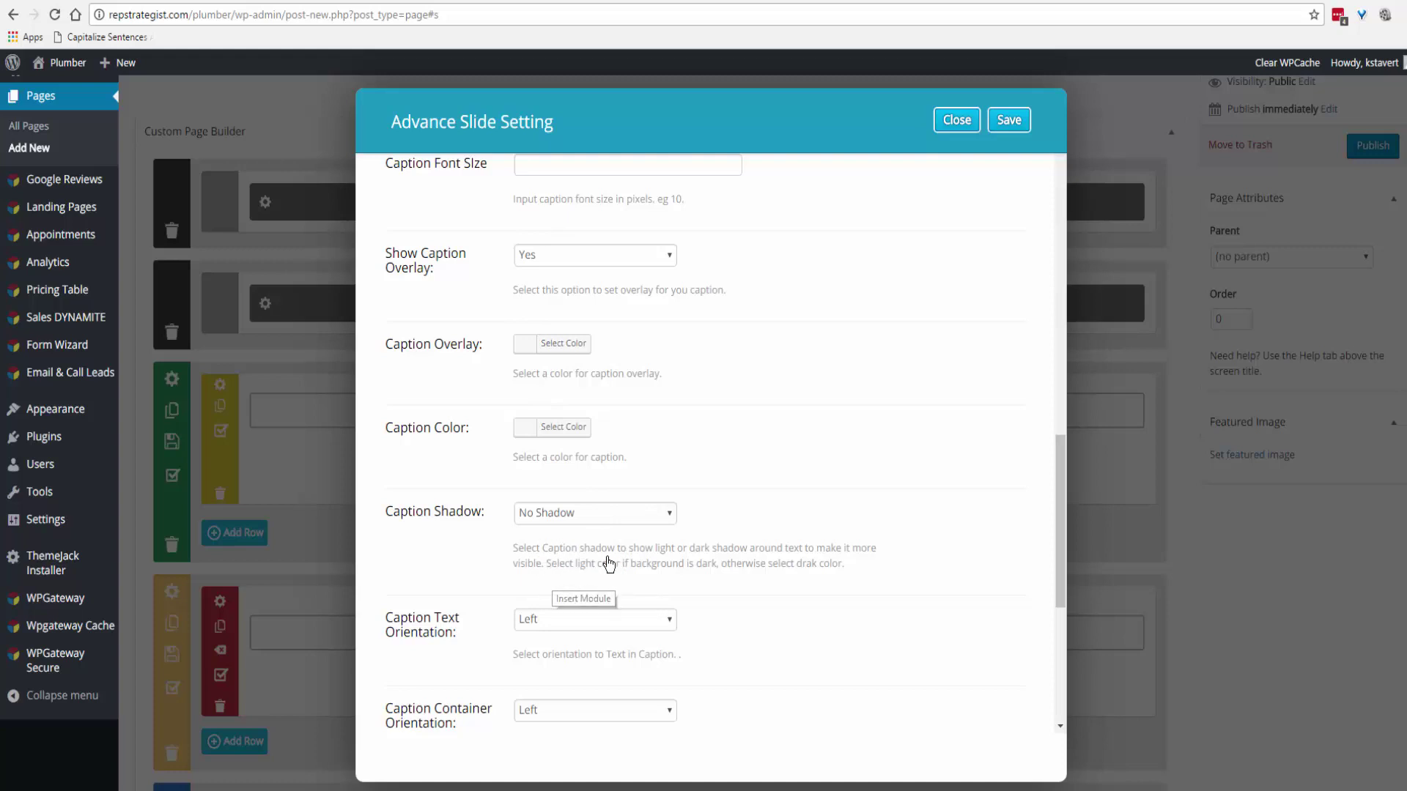
scroll(718, 491, "down", 2)
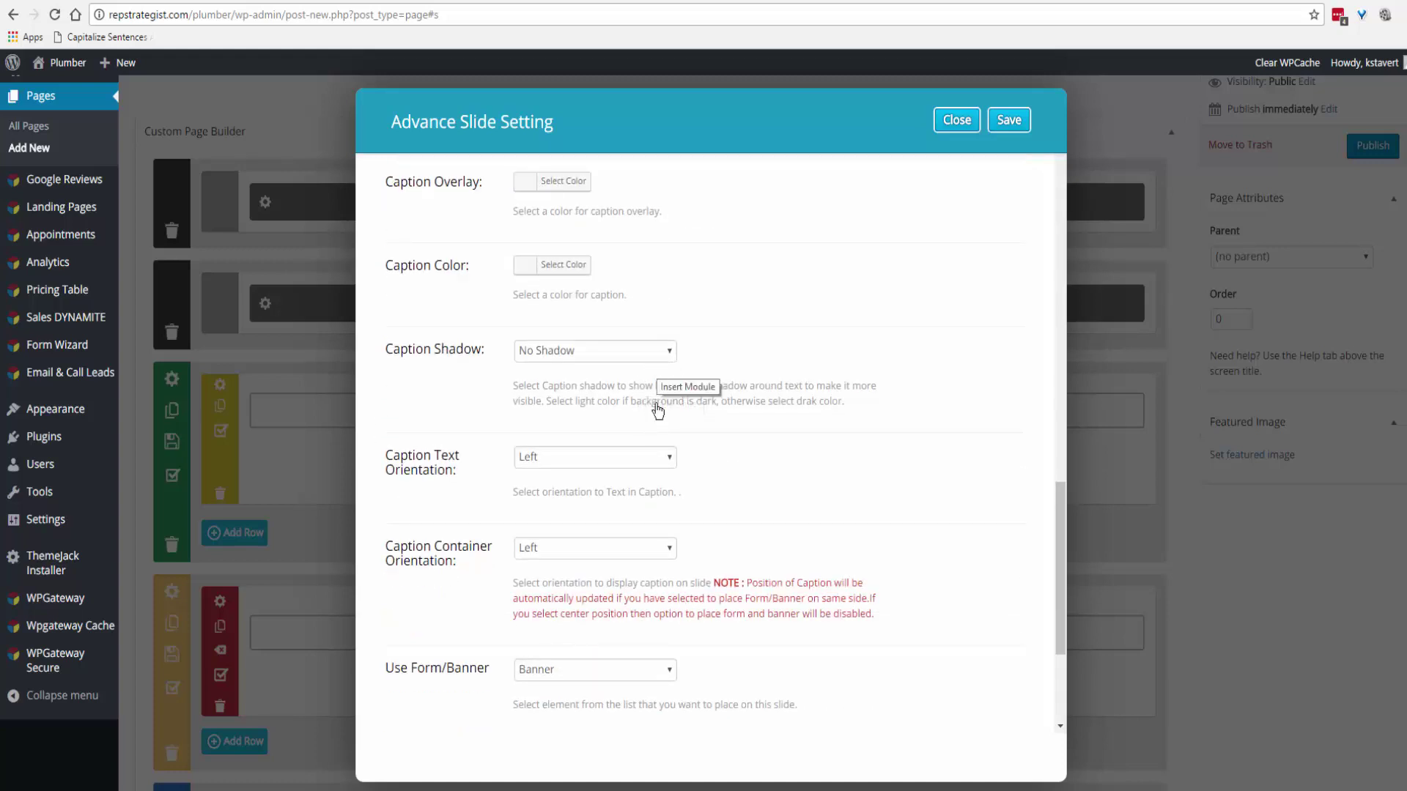
scroll(672, 478, "down", 8)
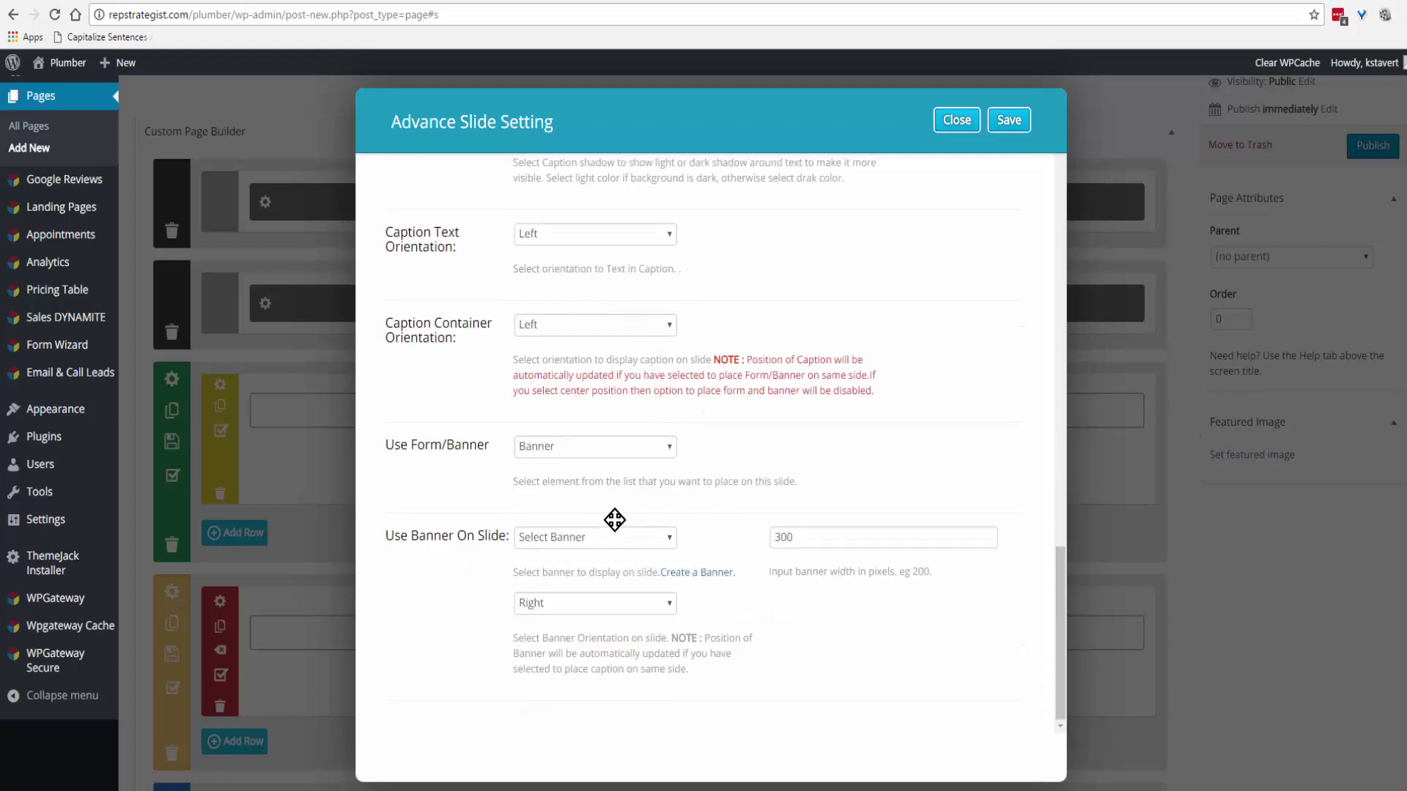
scroll(605, 358, "up", 5)
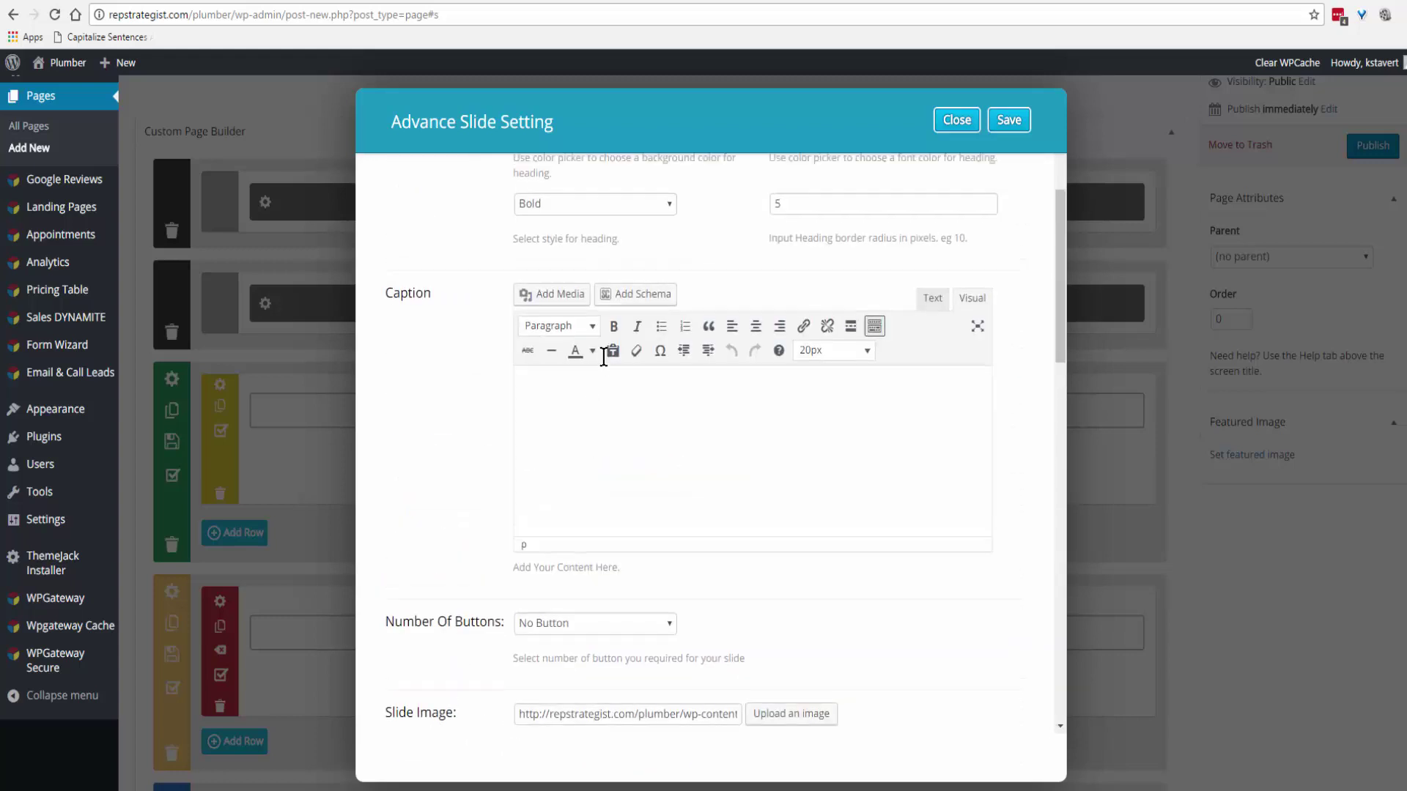
left_click(1009, 125)
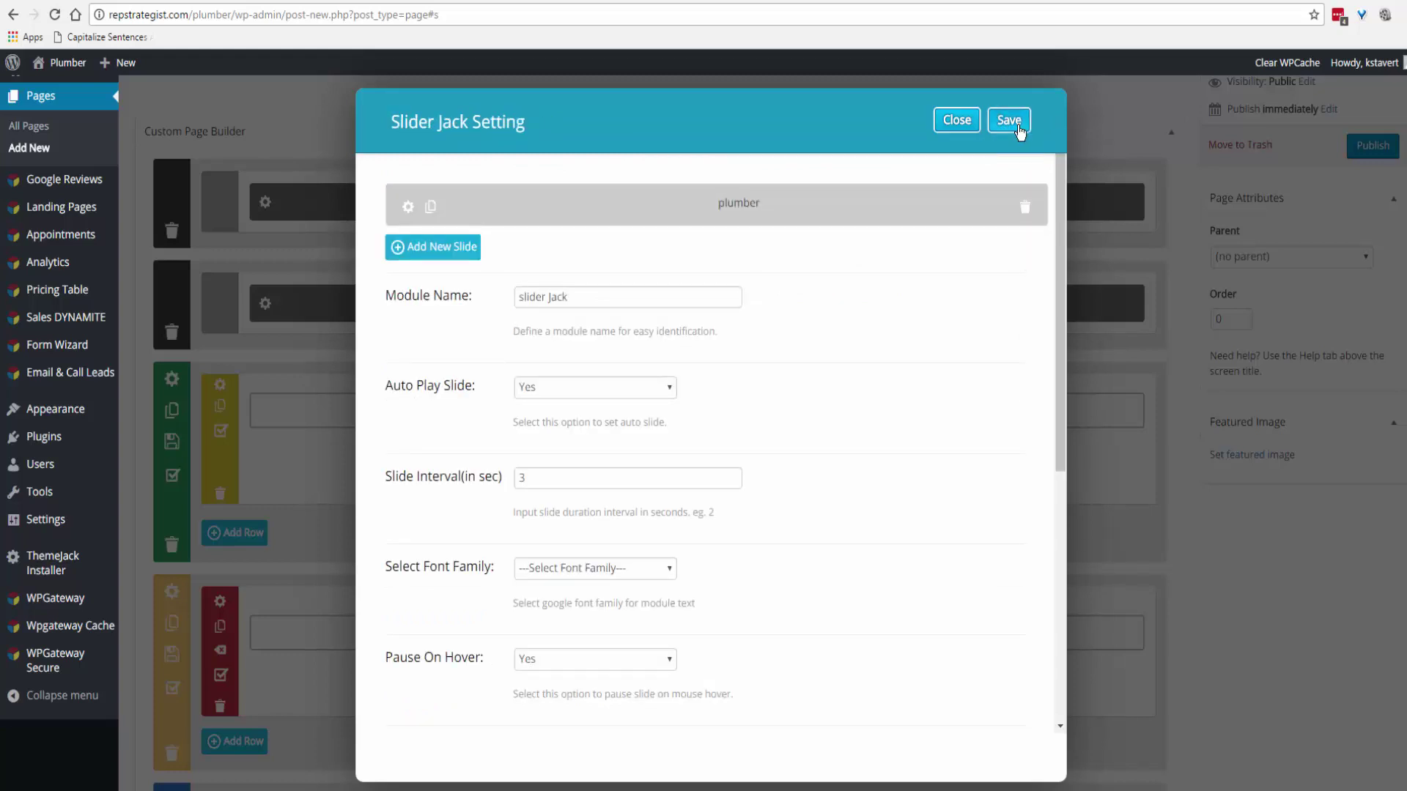
Save the slider module and add a 2/3 + 1/3 column row
left_click(1017, 125)
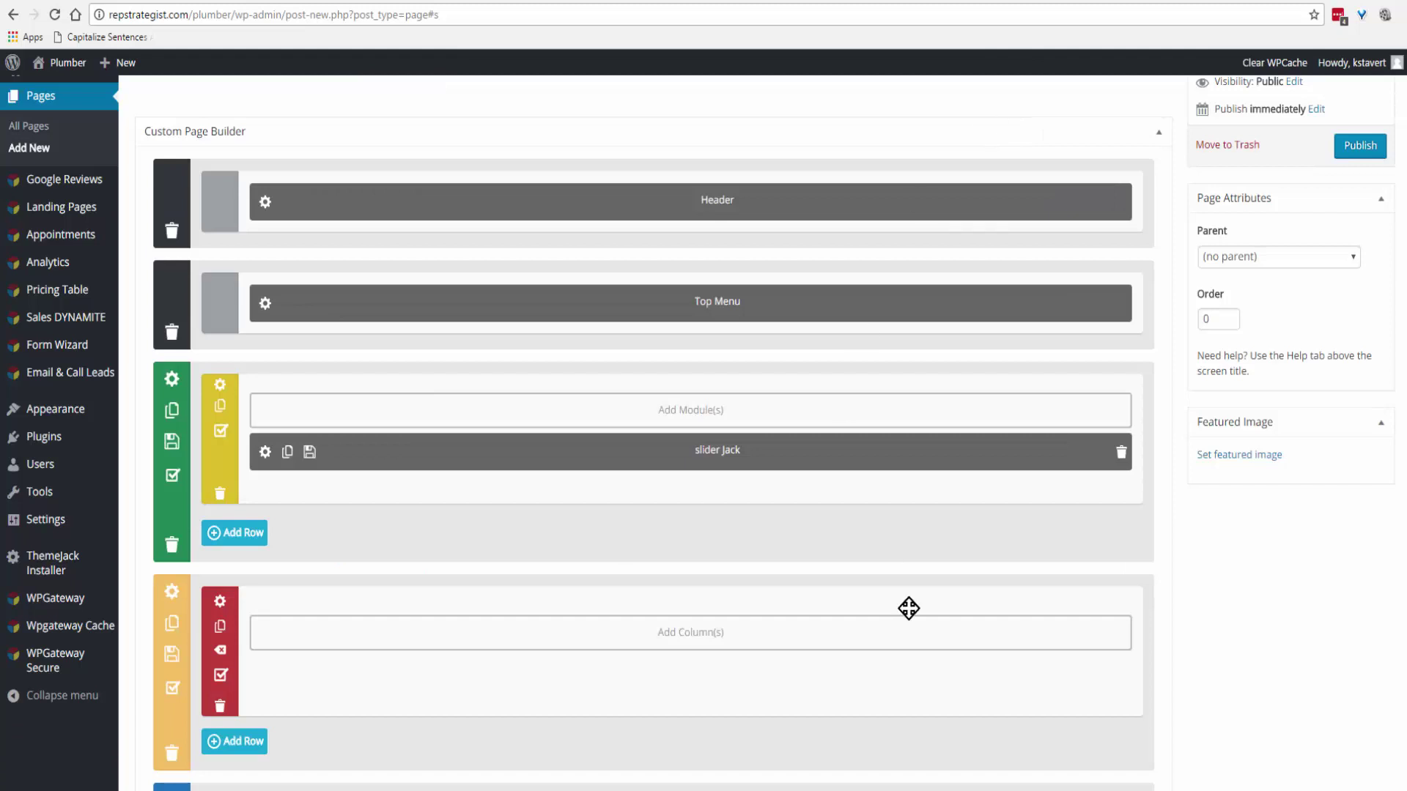
left_click(683, 635)
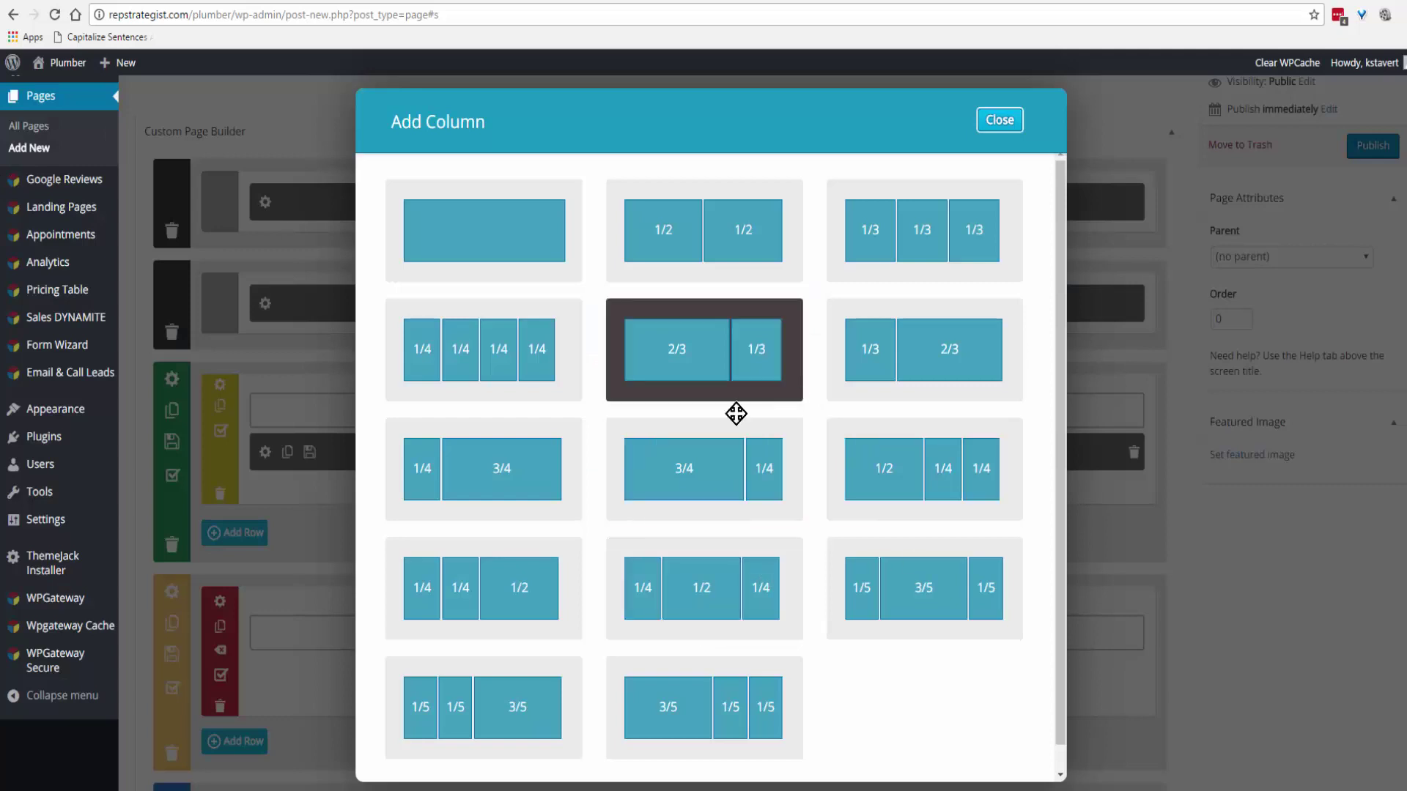
left_click(777, 395)
Add a Text module in the left column with the pasted 'How to Find the Best Plumber' article
left_click(524, 628)
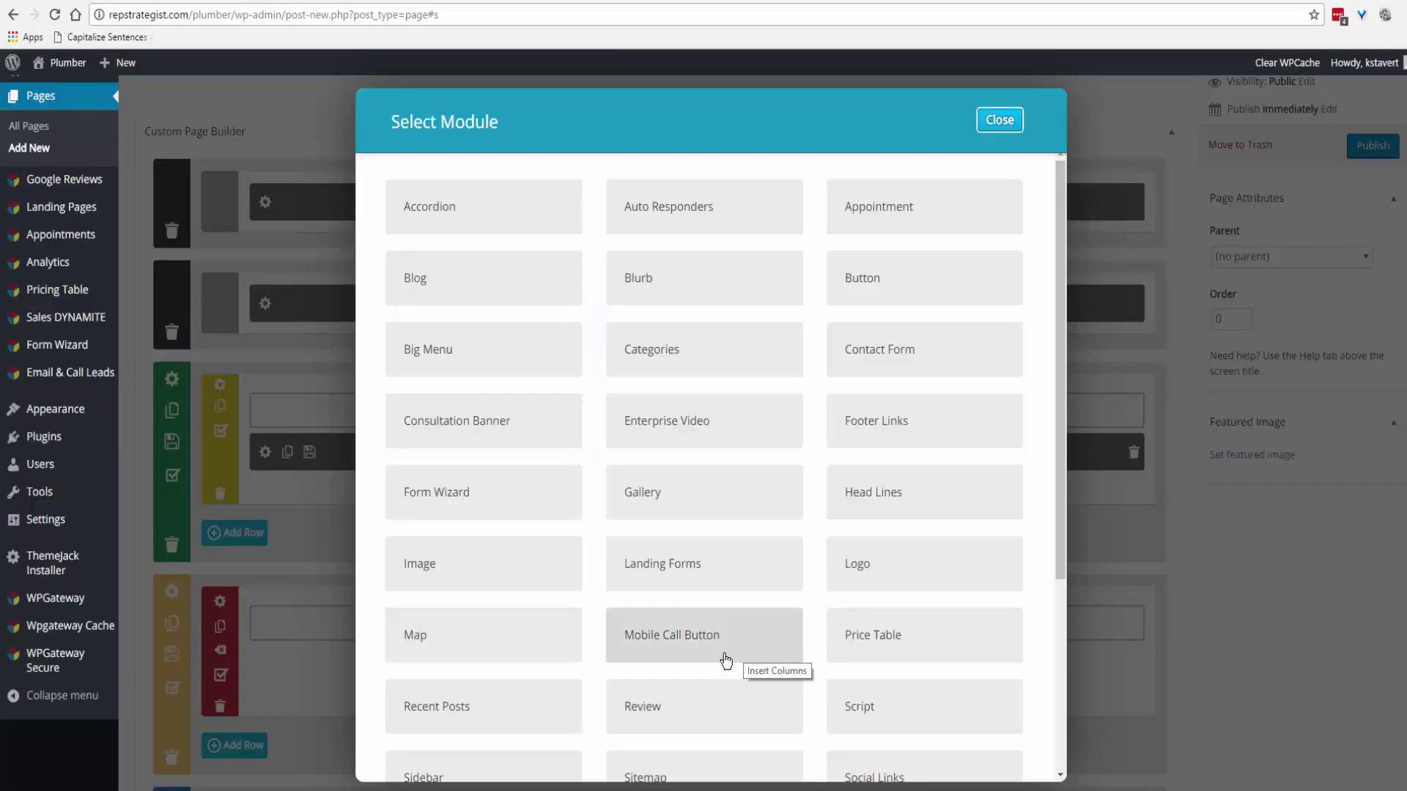
scroll(670, 707, "down", 3)
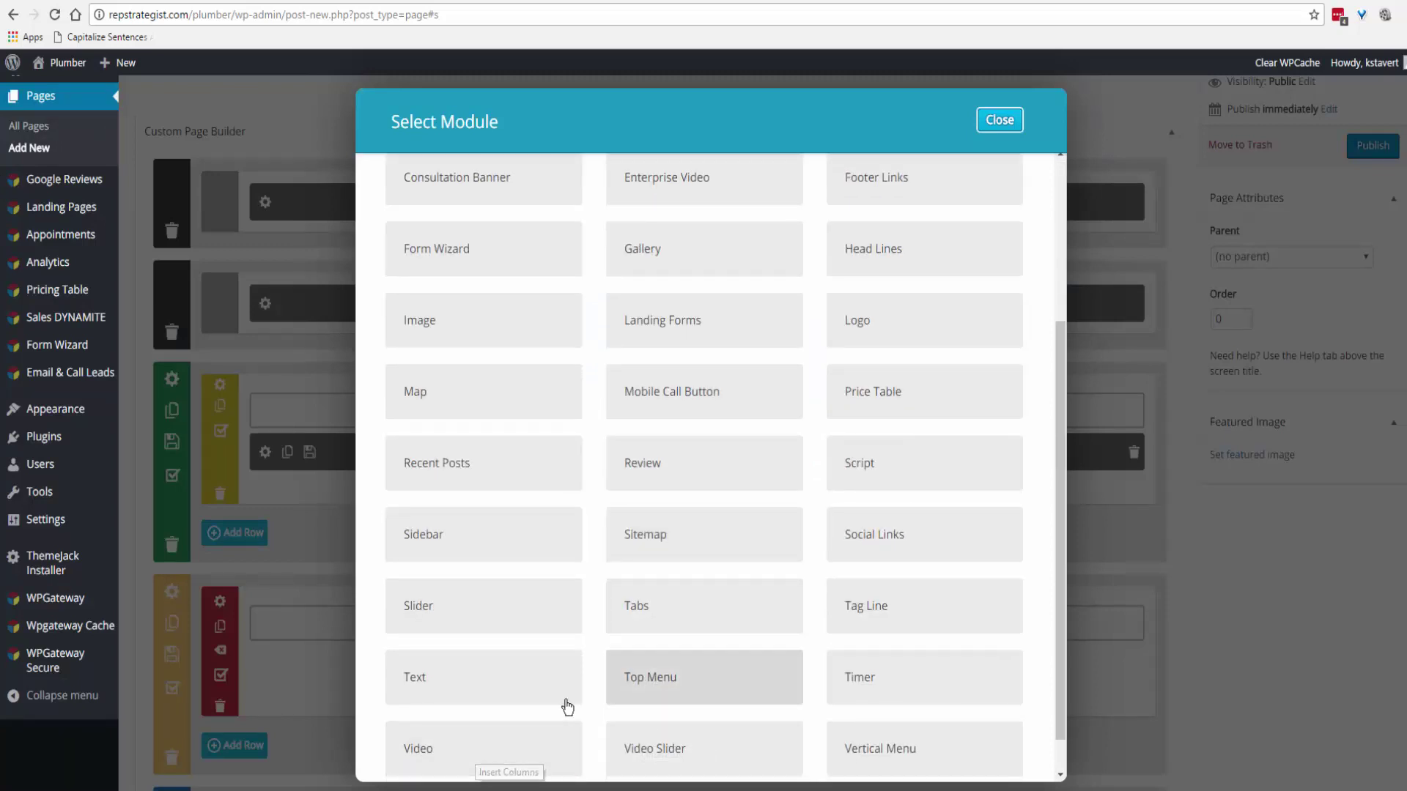
left_click(471, 681)
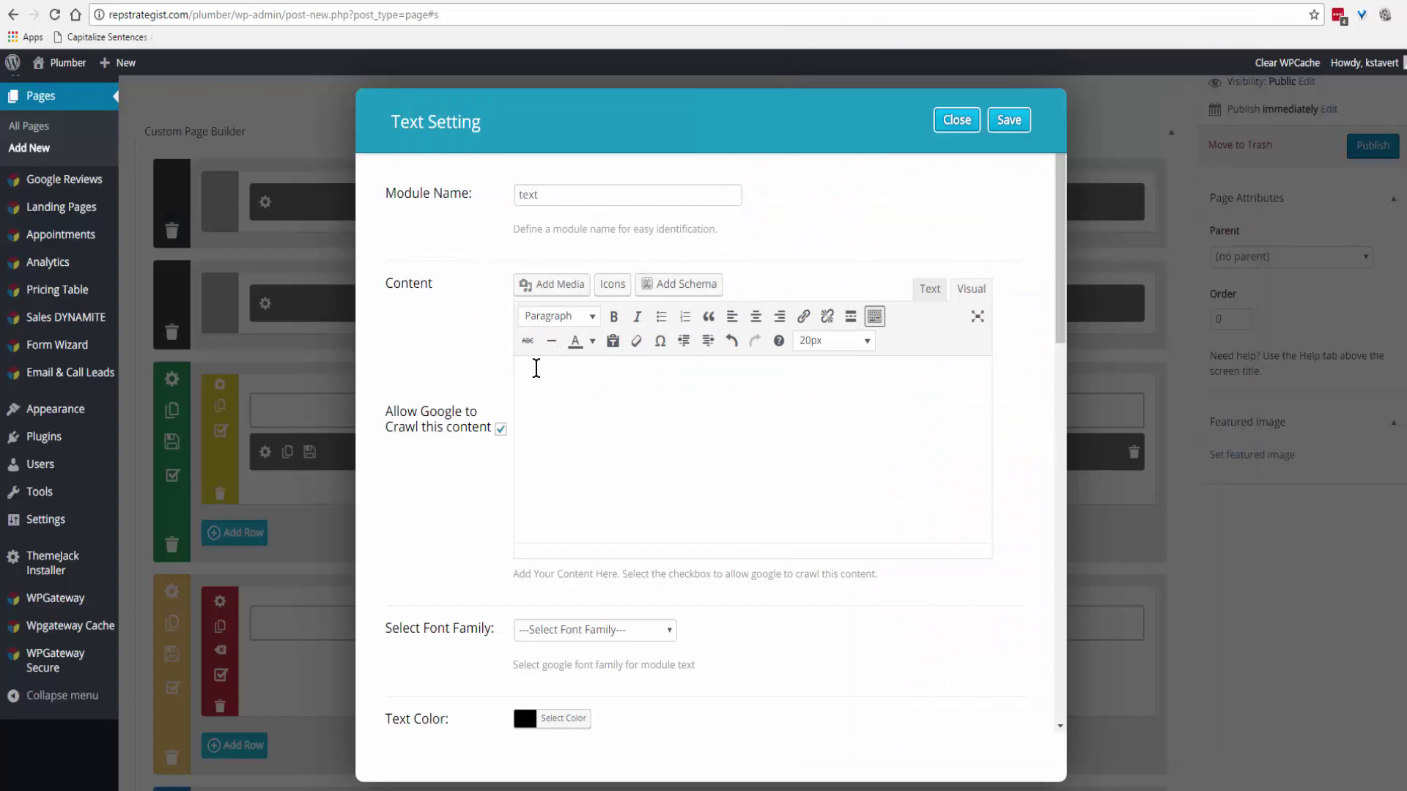
key("ctrl+v")
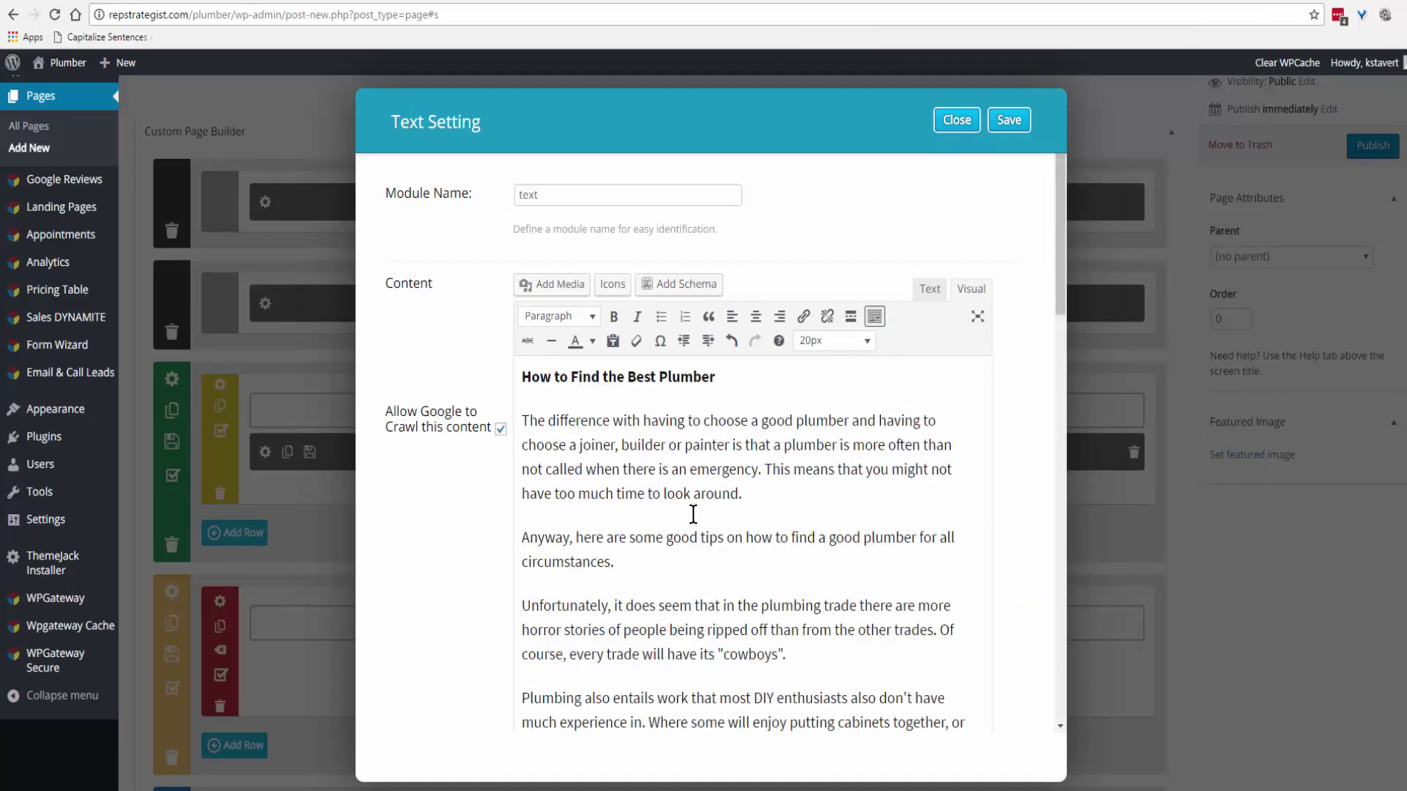
scroll(696, 514, "down", 3)
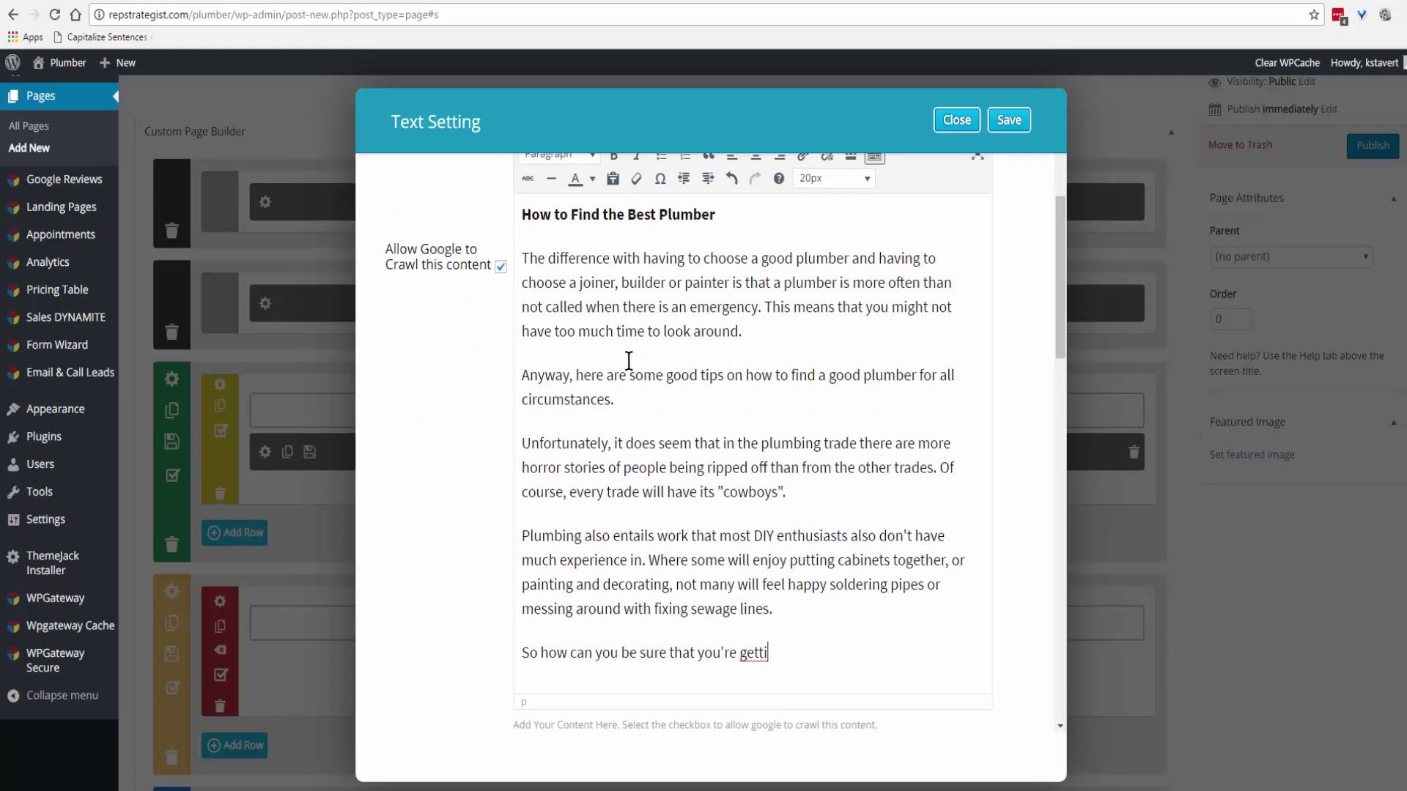
scroll(636, 376, "up", 3)
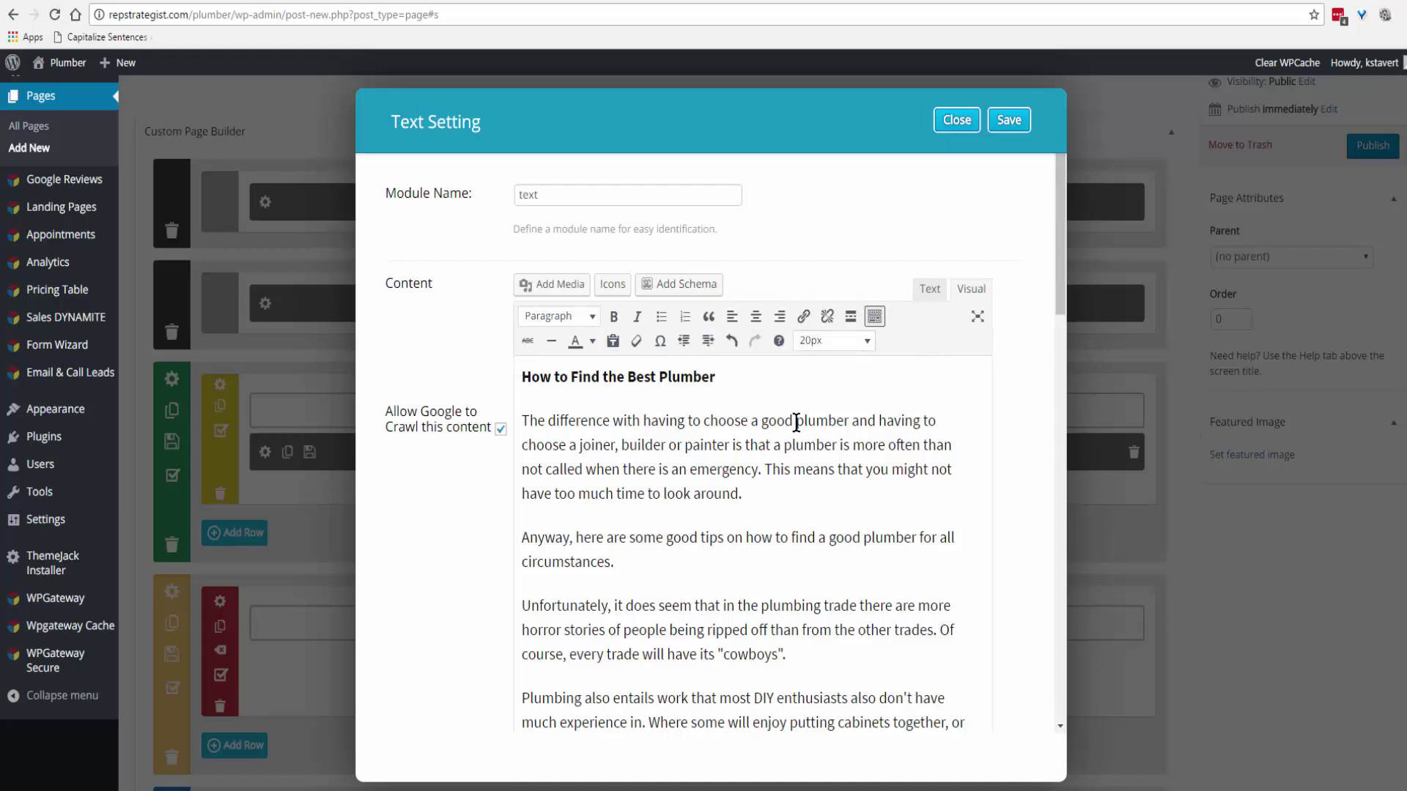
scroll(795, 424, "down", 8)
middle_click(797, 370)
scroll(795, 434, "down", 5)
scroll(797, 370, "up", 8)
scroll(797, 370, "up", 5)
left_click(1009, 122)
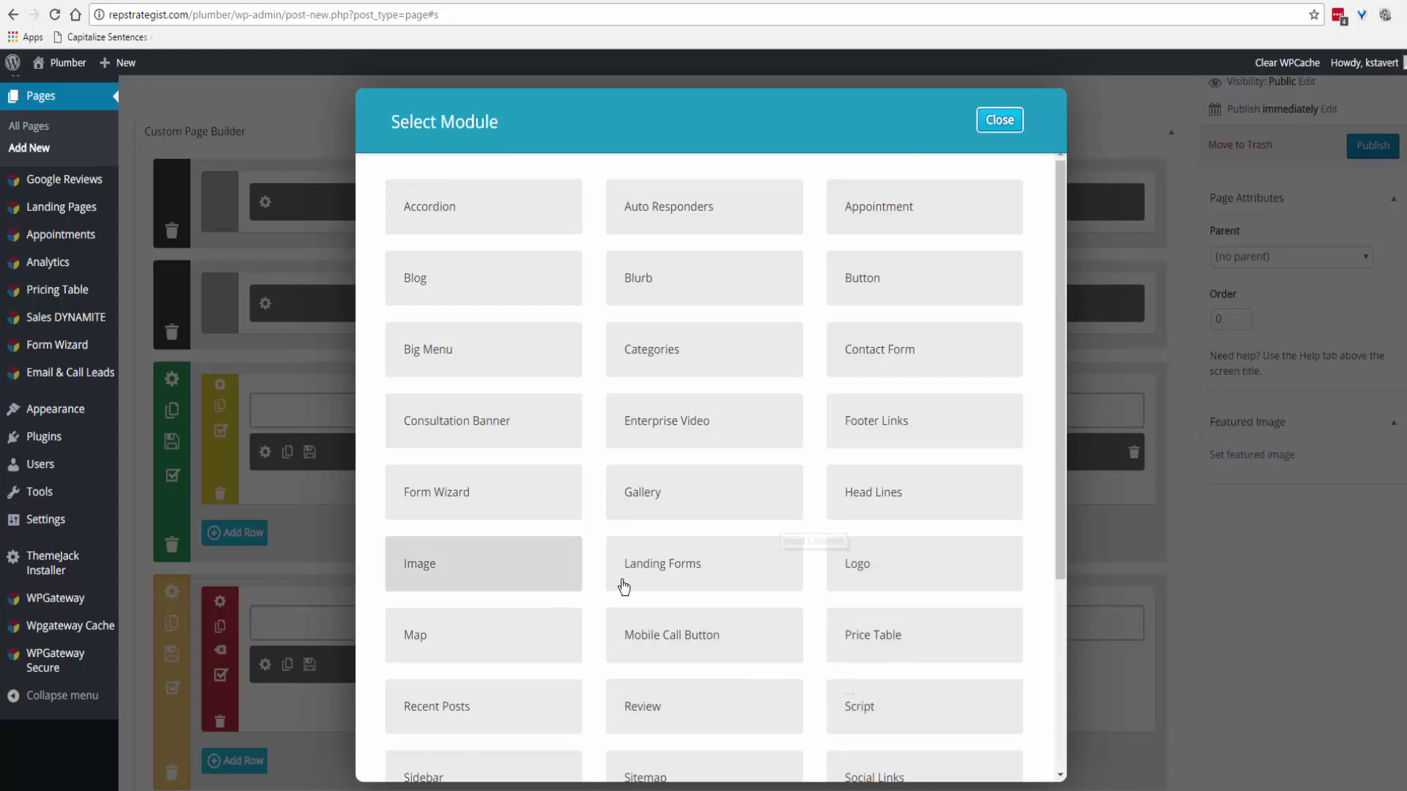
Add a Contact Form module using the general form 'Form 1' and save it
left_click(928, 354)
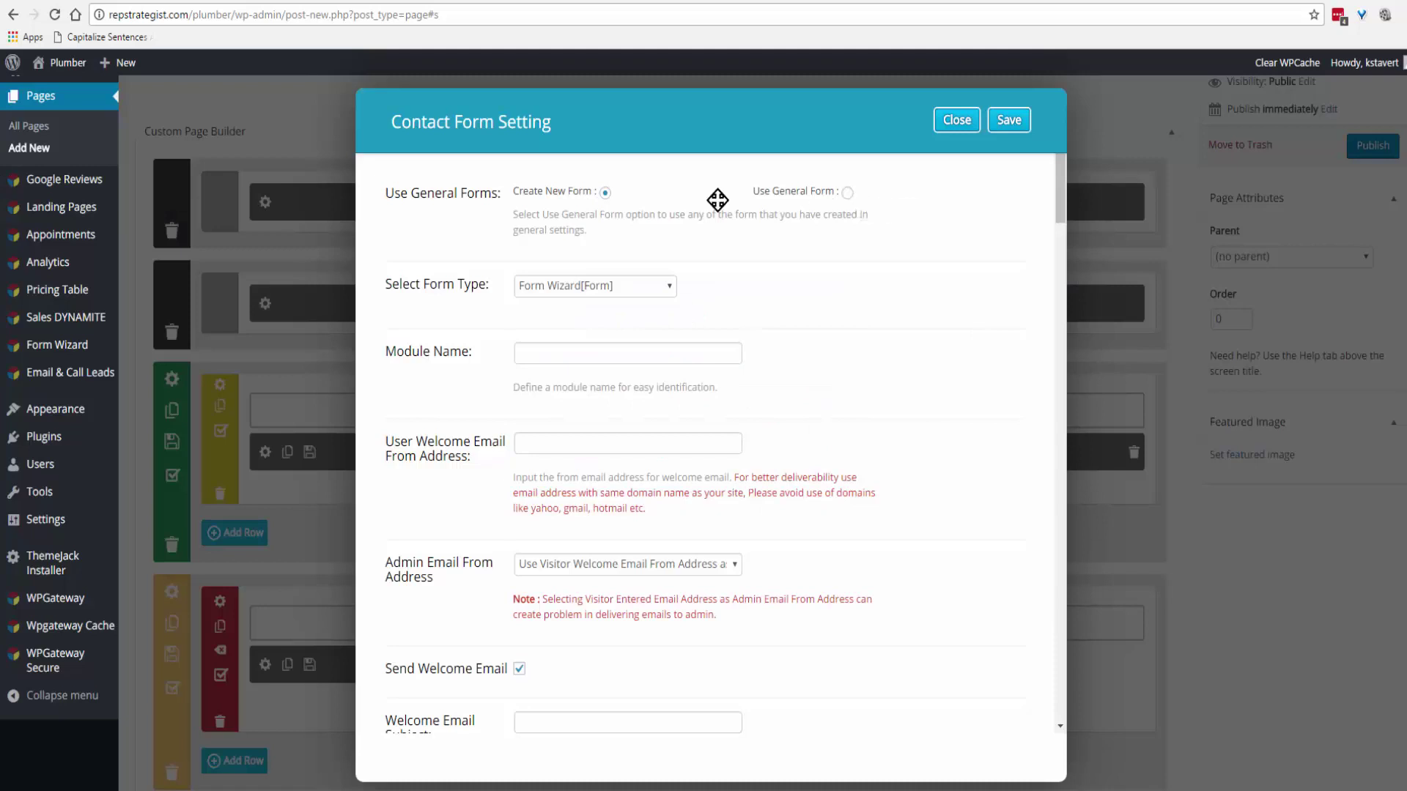
left_click(604, 194)
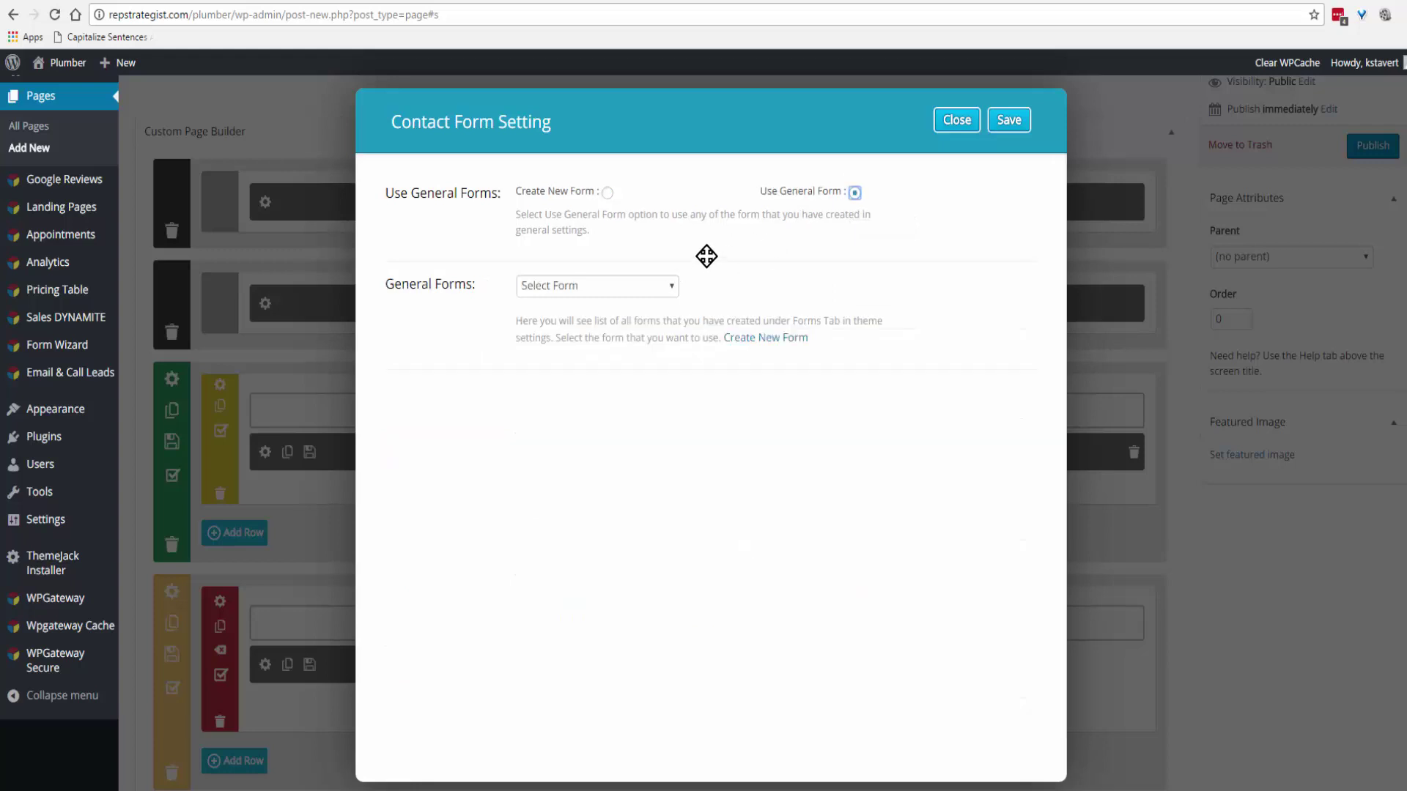
left_click(671, 286)
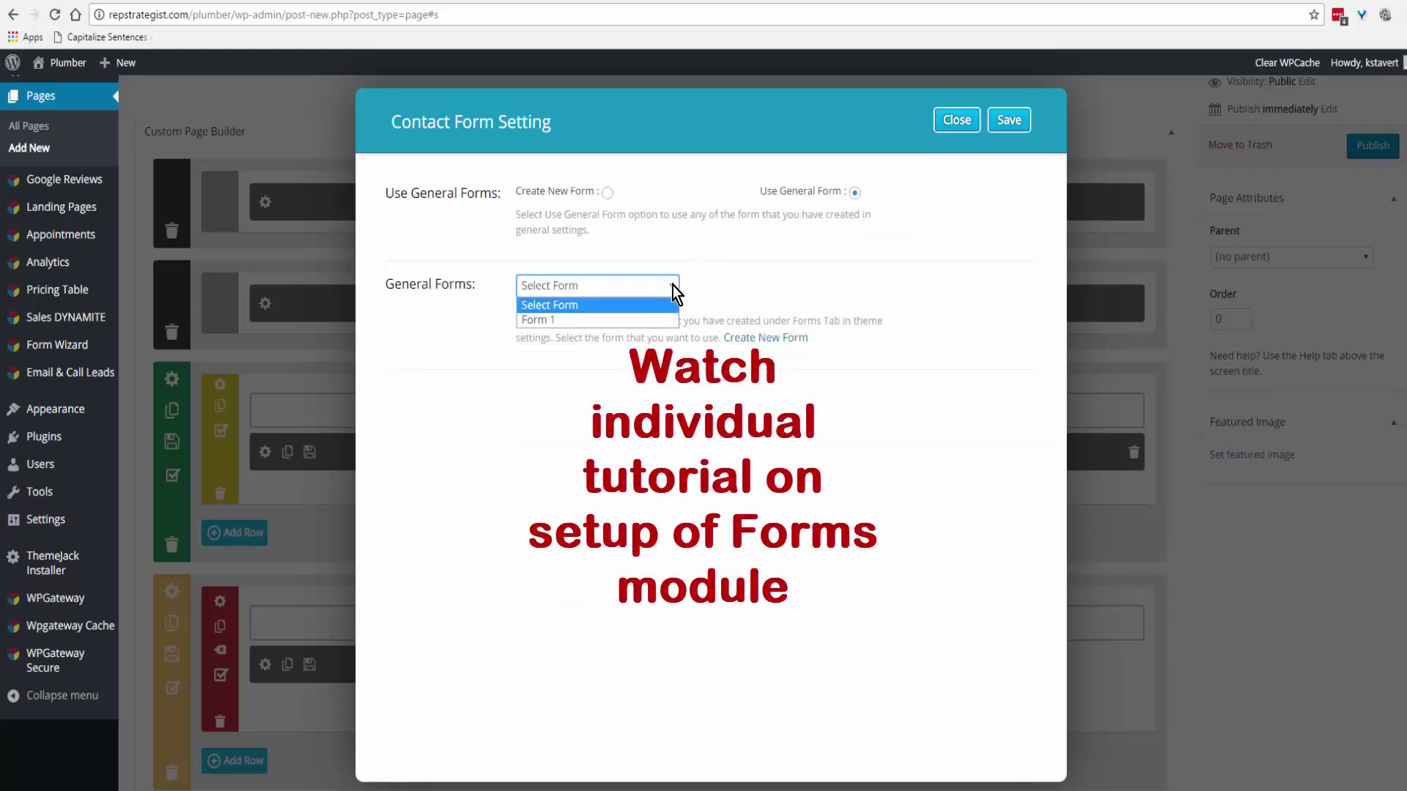
left_click(567, 321)
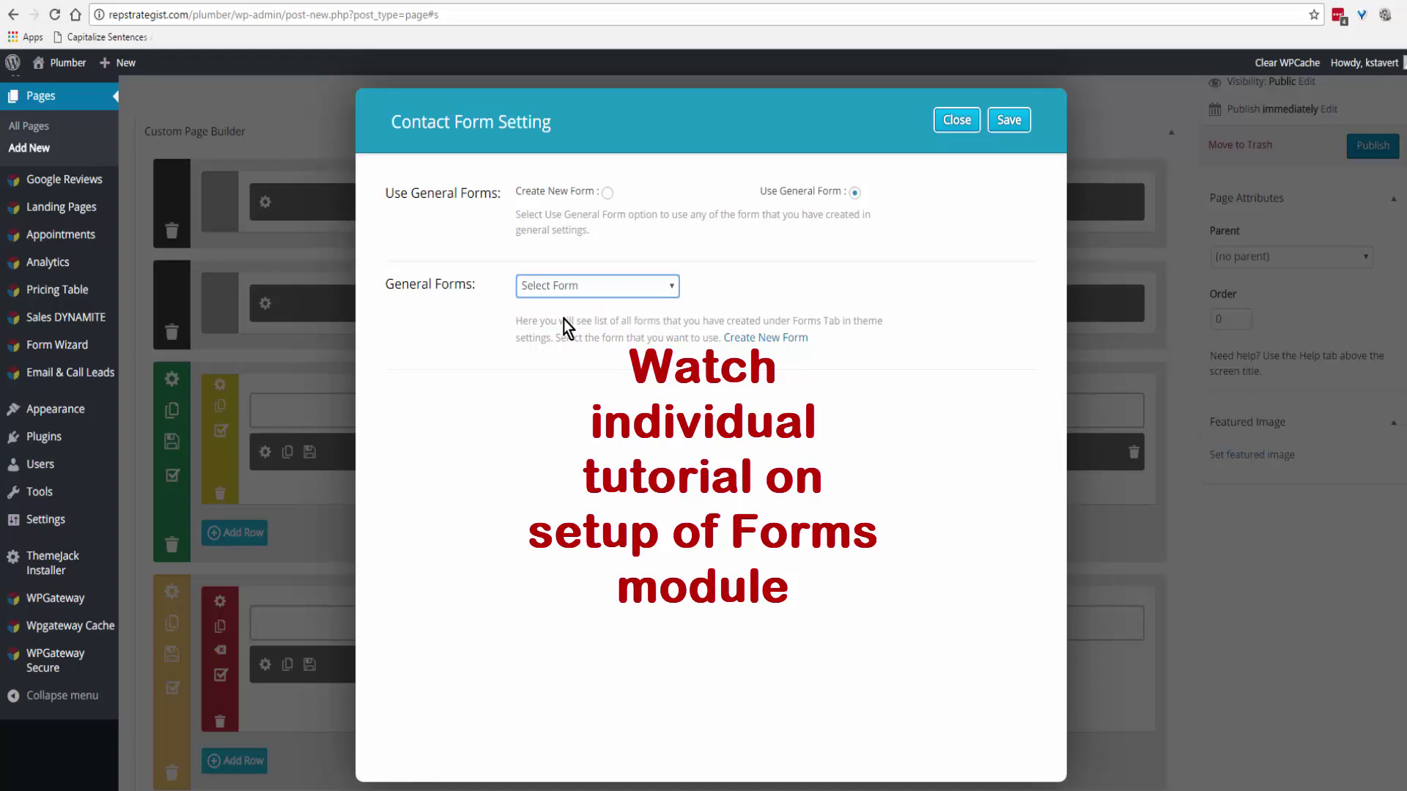
left_click(1008, 123)
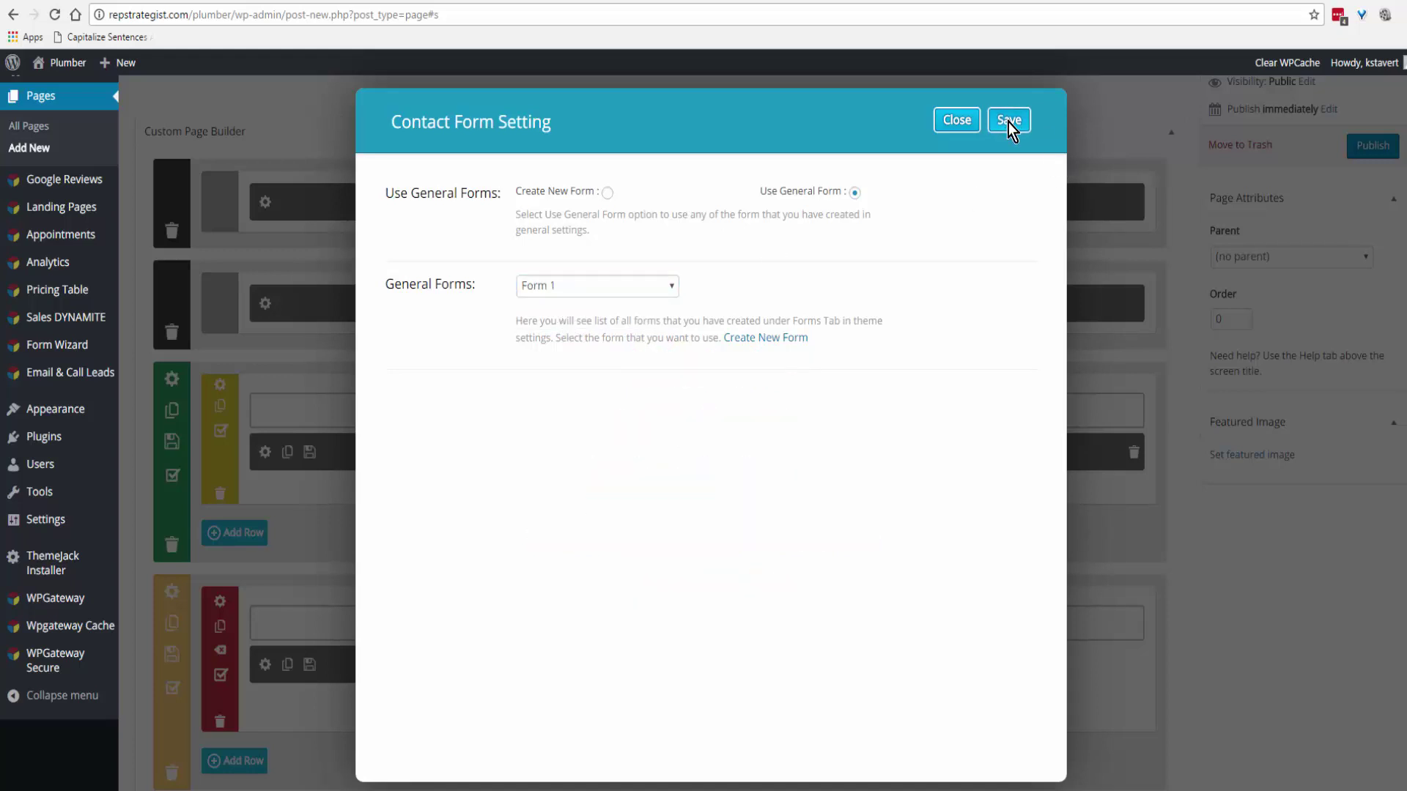
scroll(1008, 123, "down", 10)
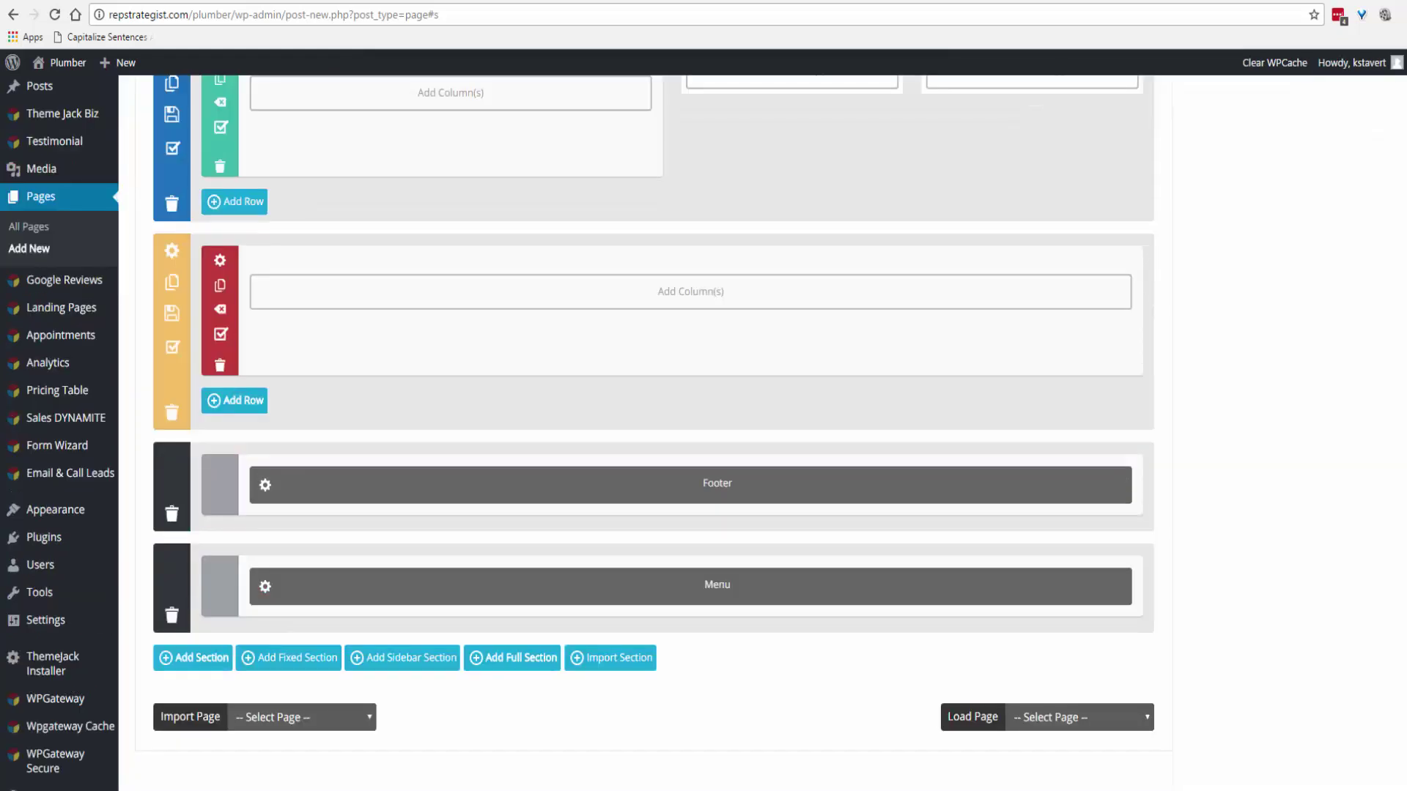
Import the saved Google My Business module section and move it above the Footer
left_click(614, 657)
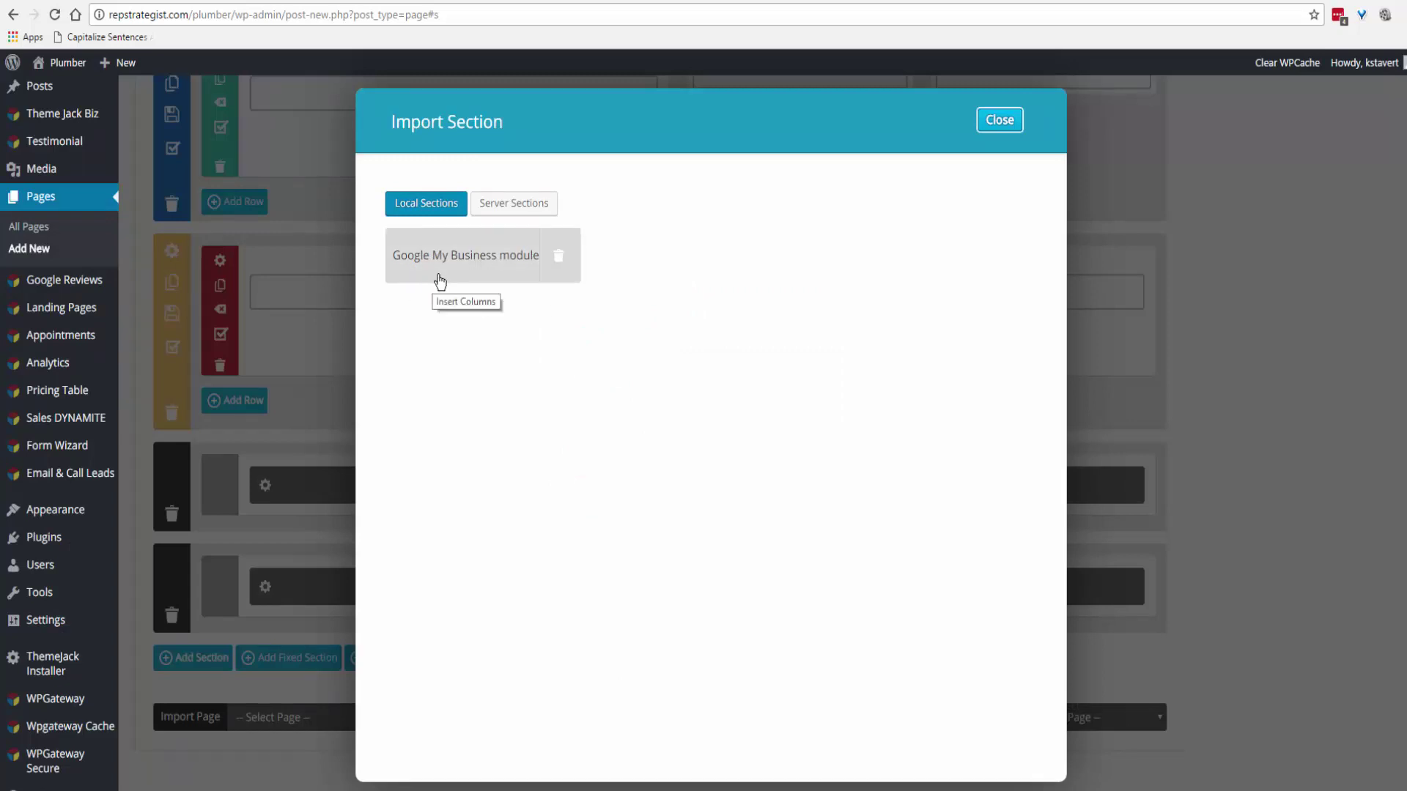
left_click(475, 255)
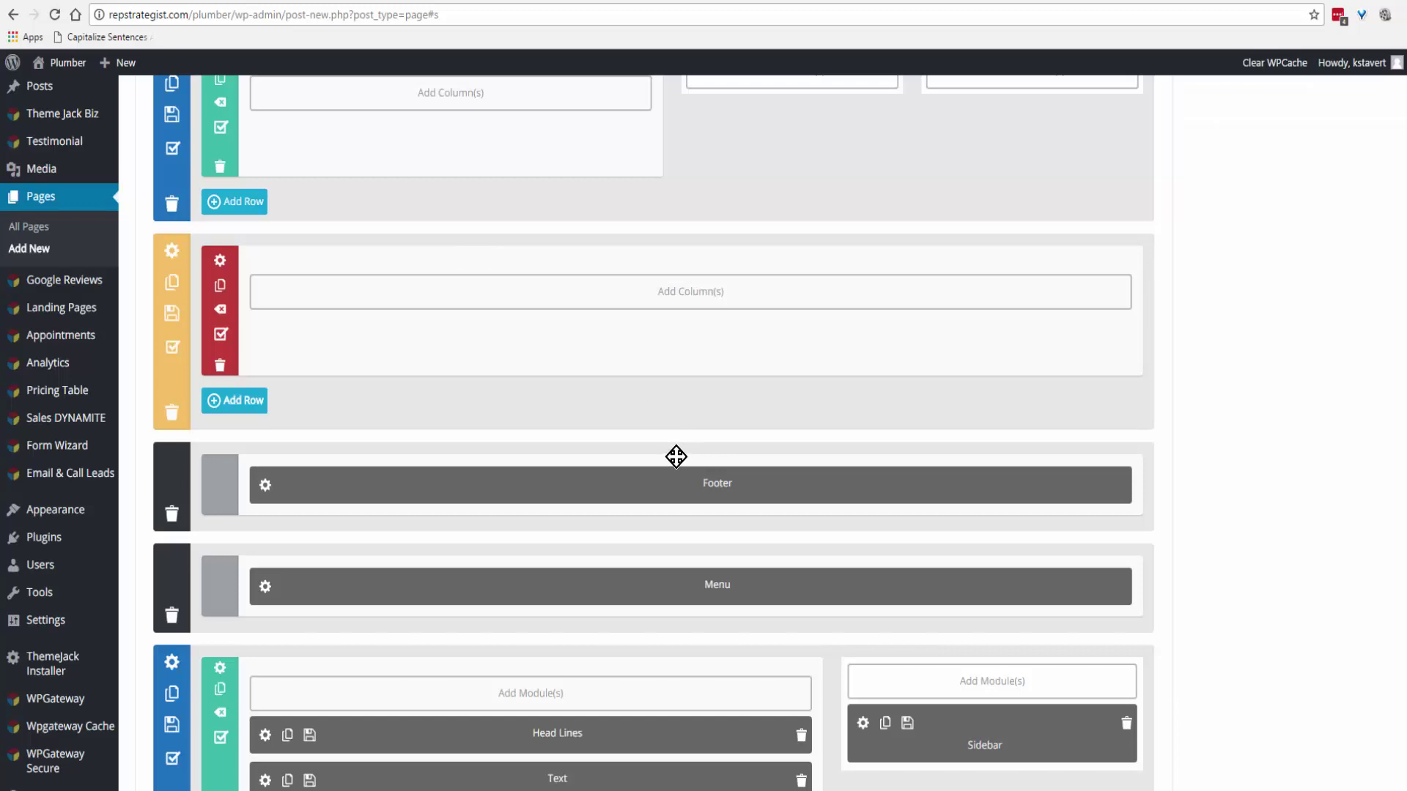
scroll(716, 635, "down", 2)
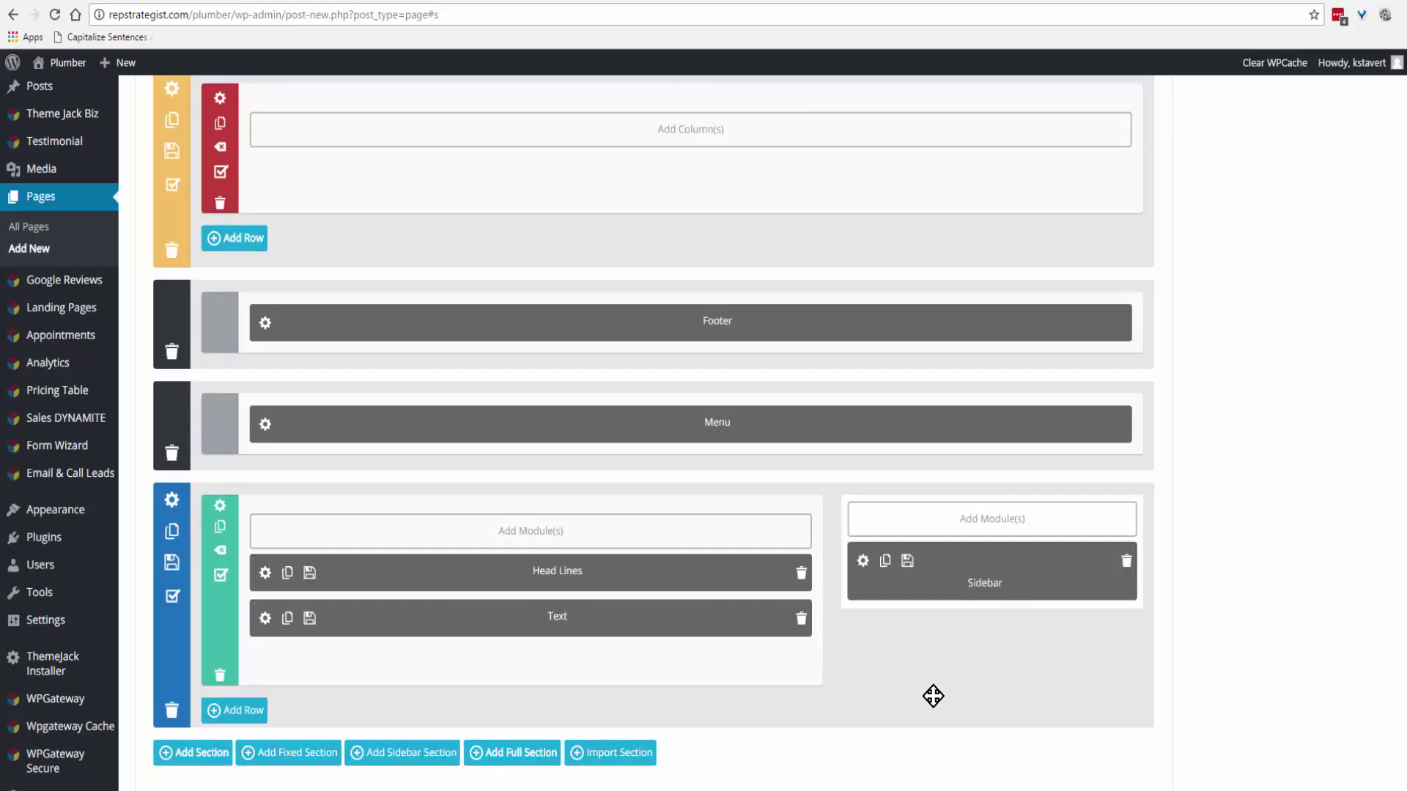
left_click_drag(170, 655, 184, 344)
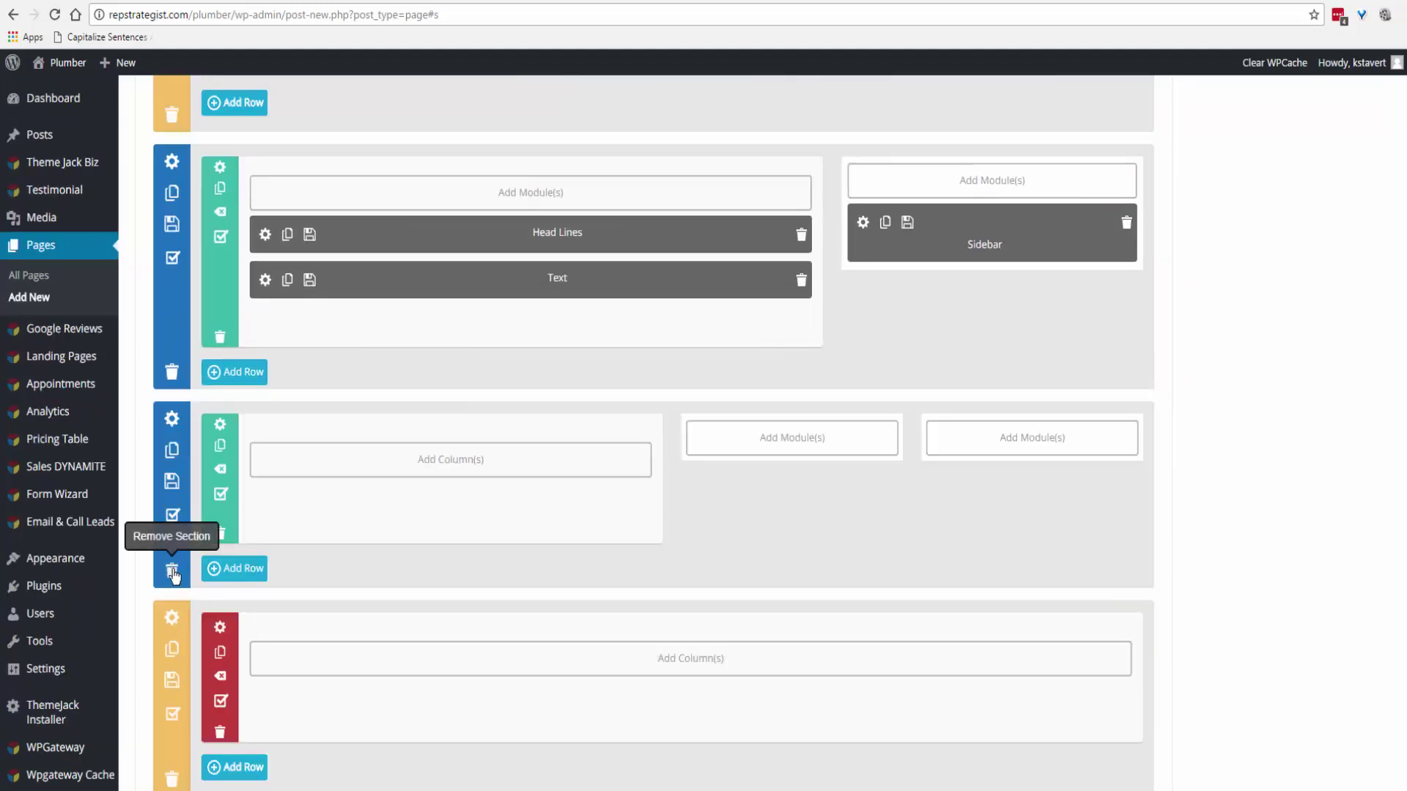
Delete the two empty sections, including the three-column one, confirming each deletion
left_click(172, 573)
left_click(771, 121)
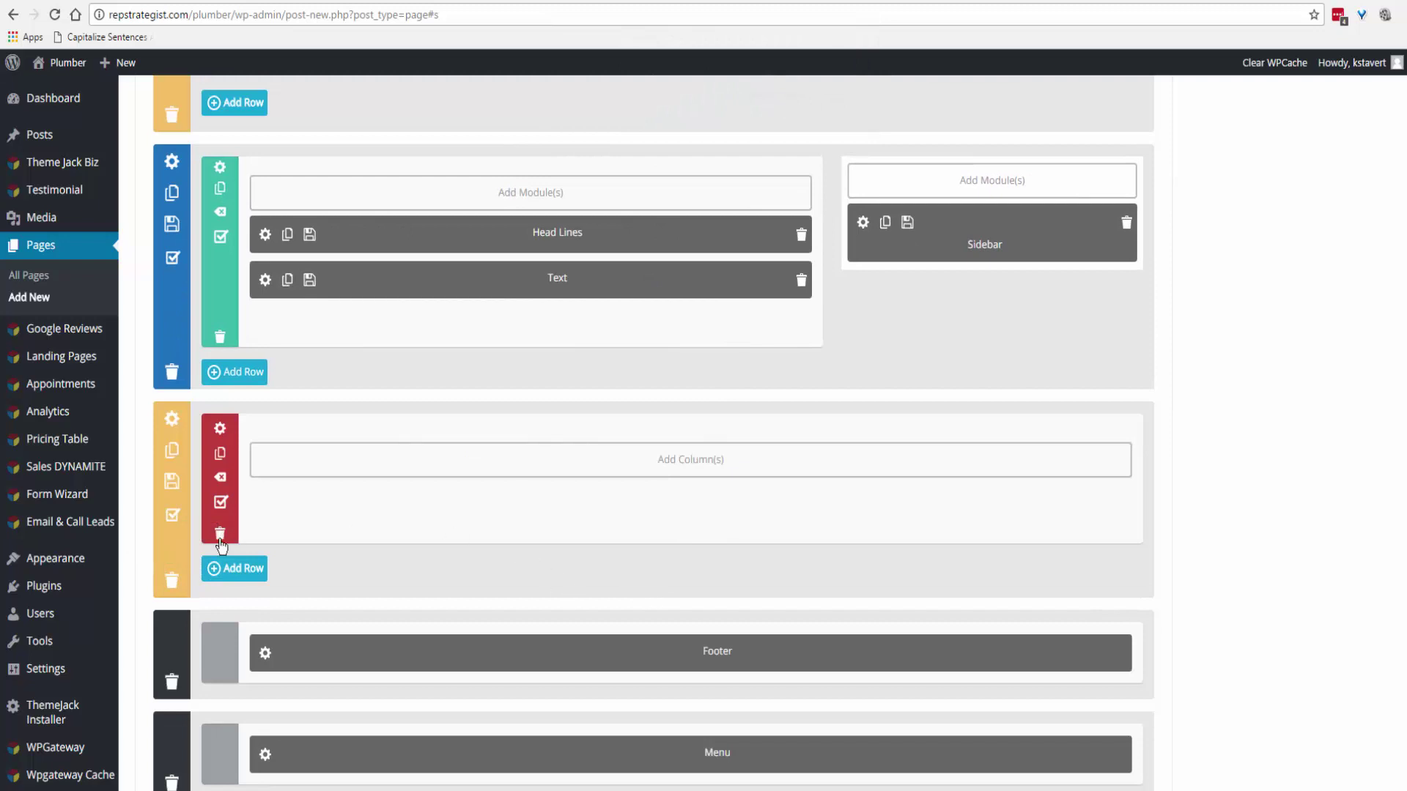
left_click(171, 580)
left_click(767, 121)
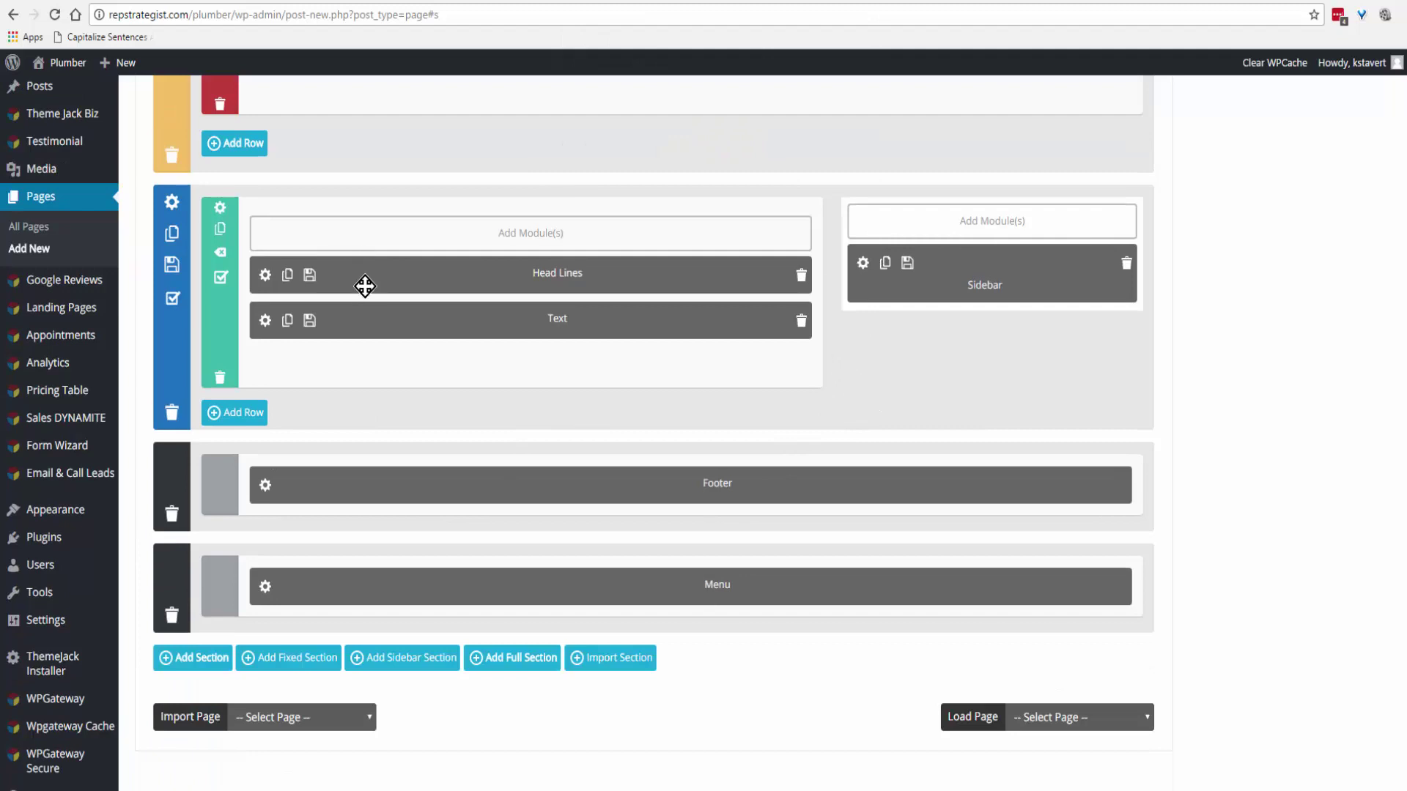
scroll(362, 304, "up", 3)
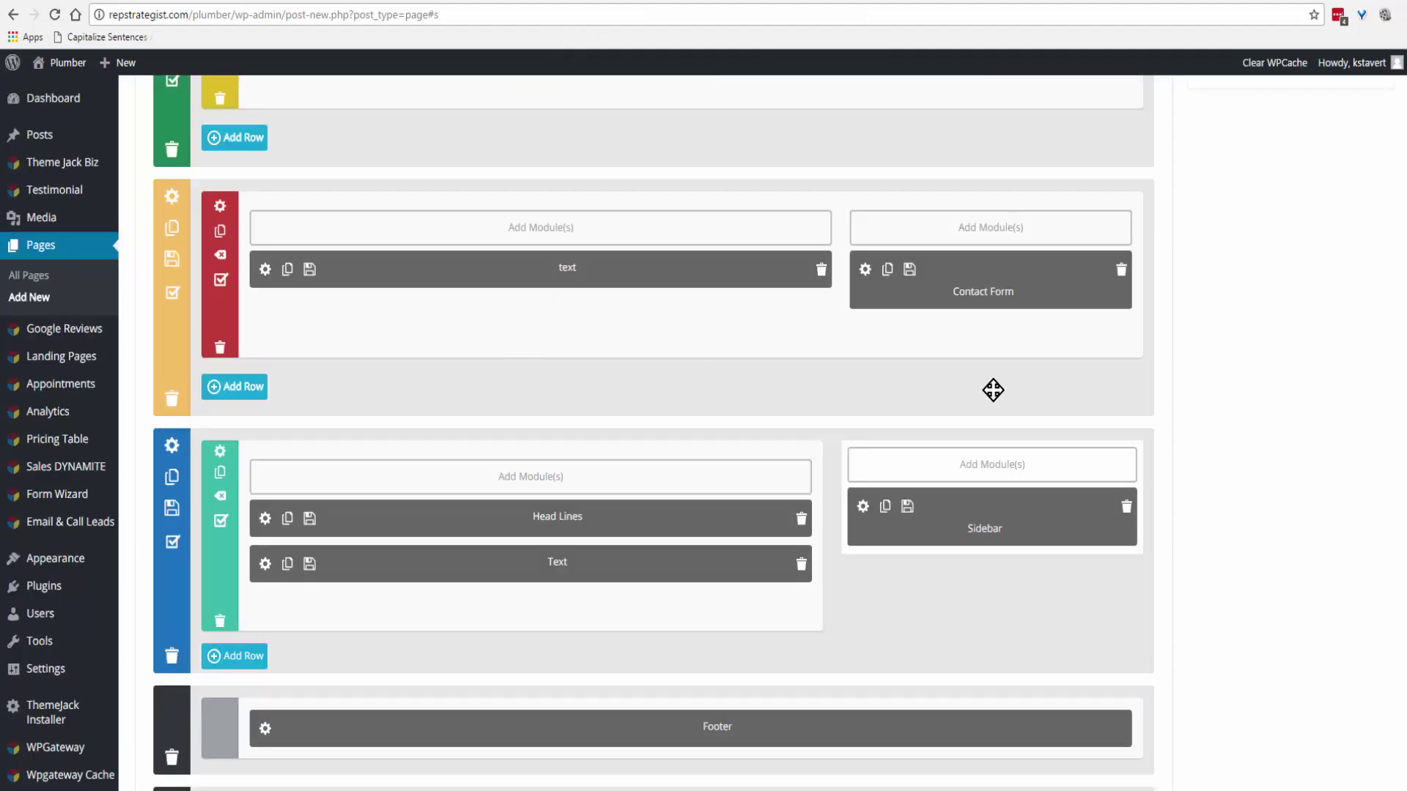
scroll(1001, 398, "up", 2)
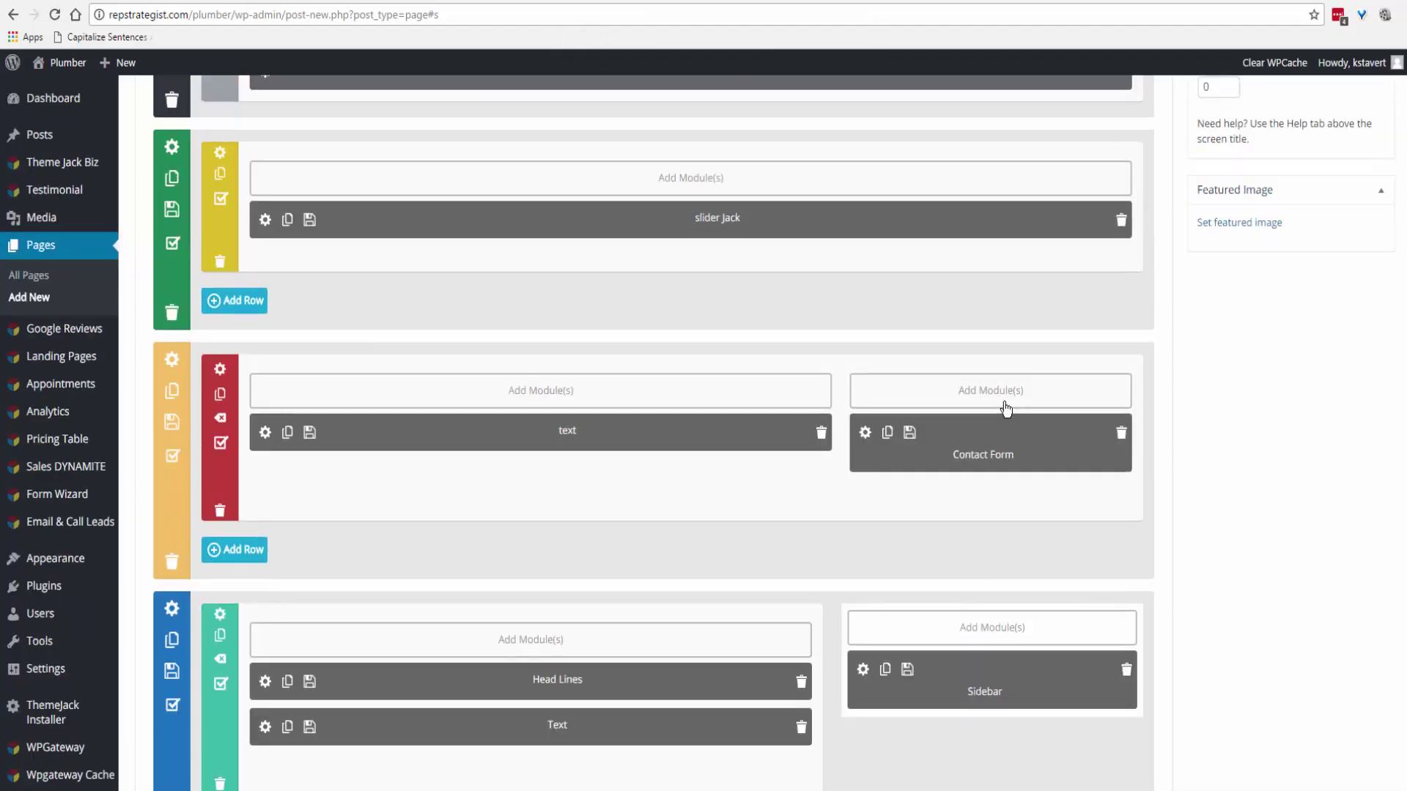
scroll(1006, 407, "up", 3)
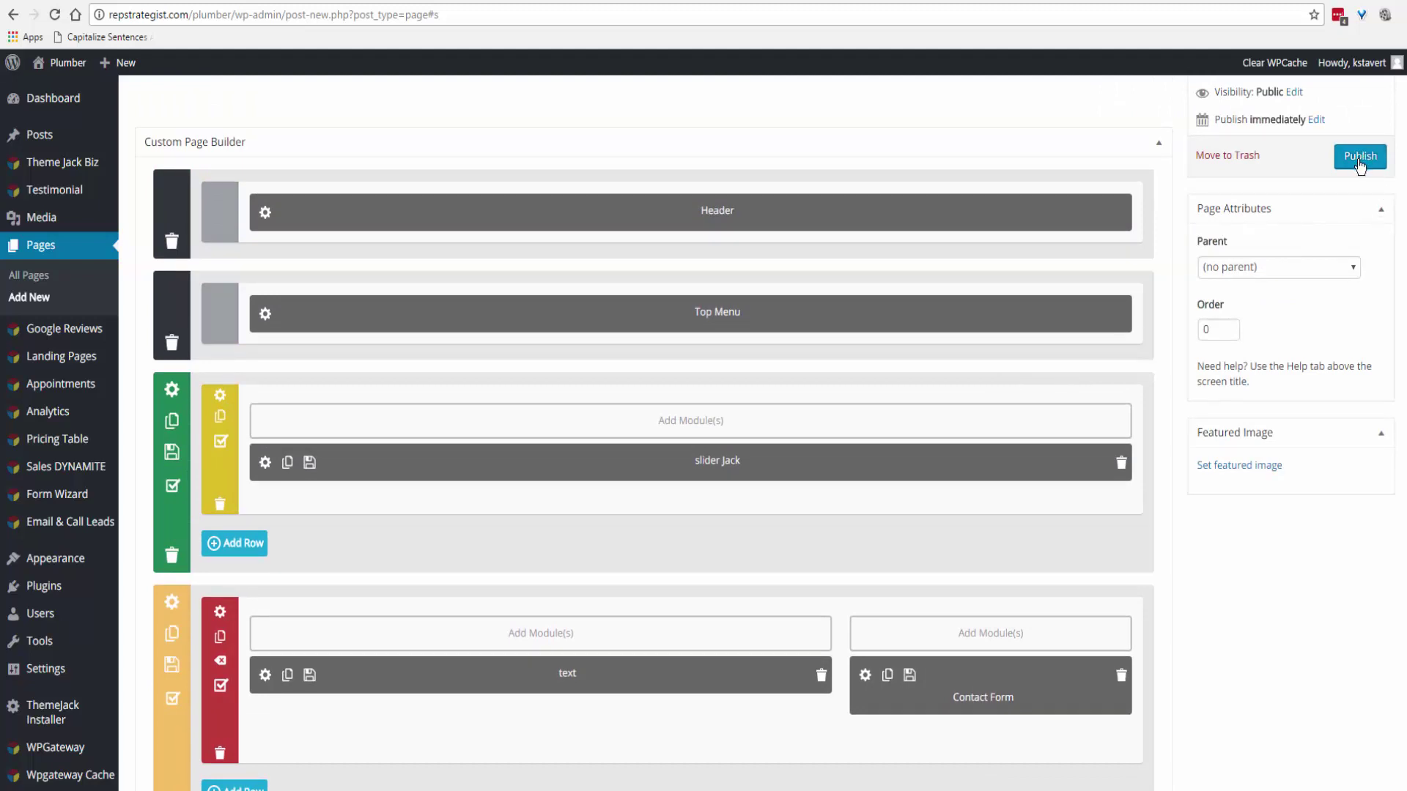
scroll(1310, 217, "down", 1)
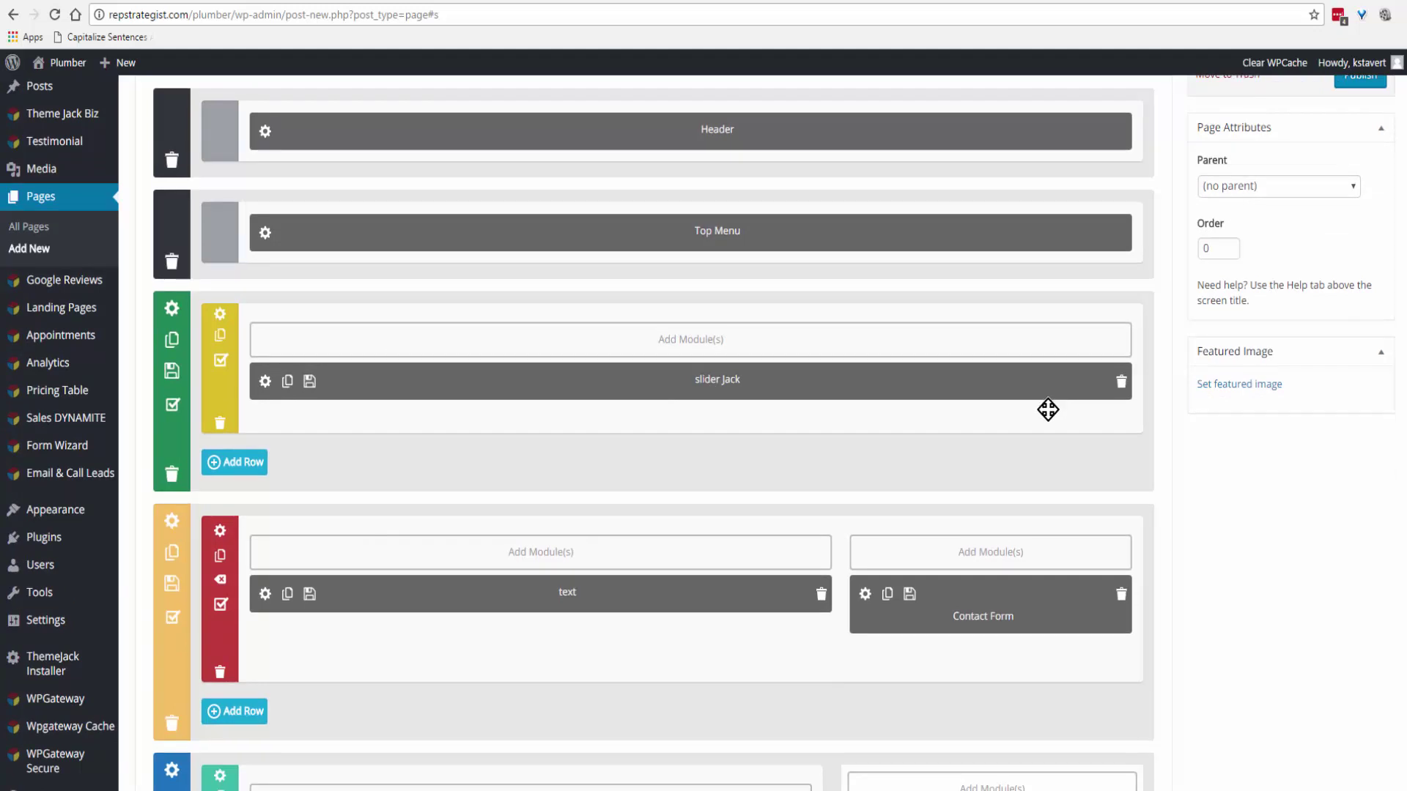
scroll(474, 574, "down", 2)
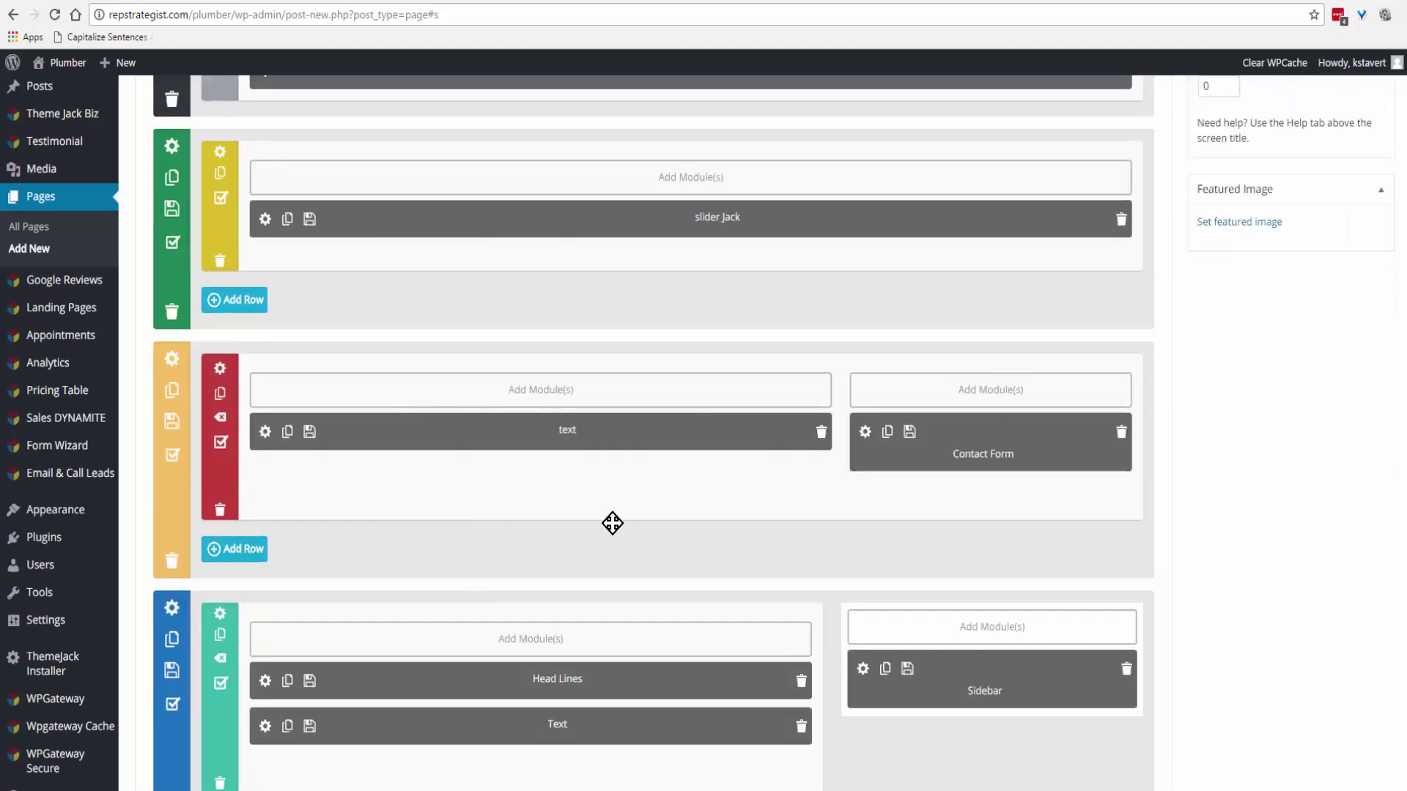
scroll(565, 534, "down", 3)
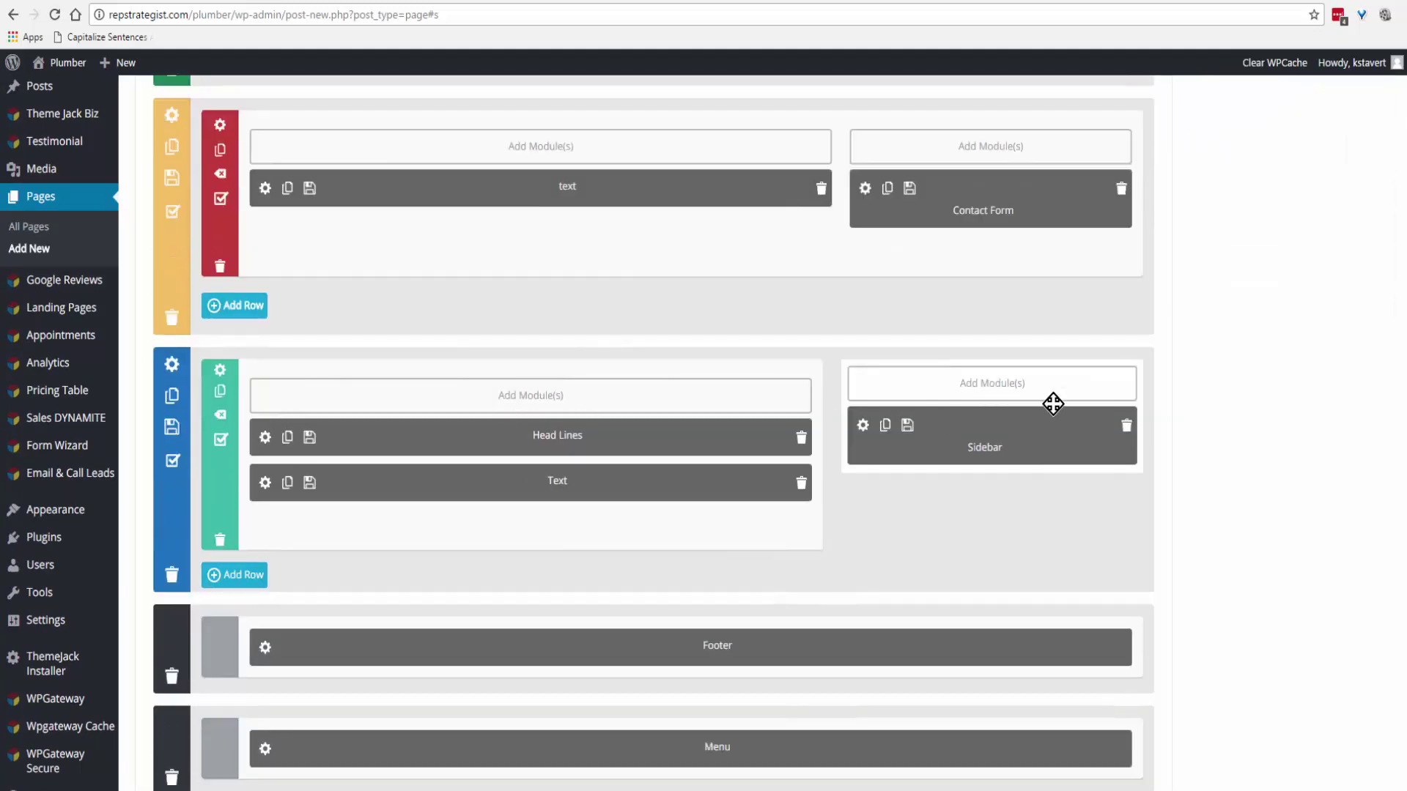
scroll(537, 447, "down", 2)
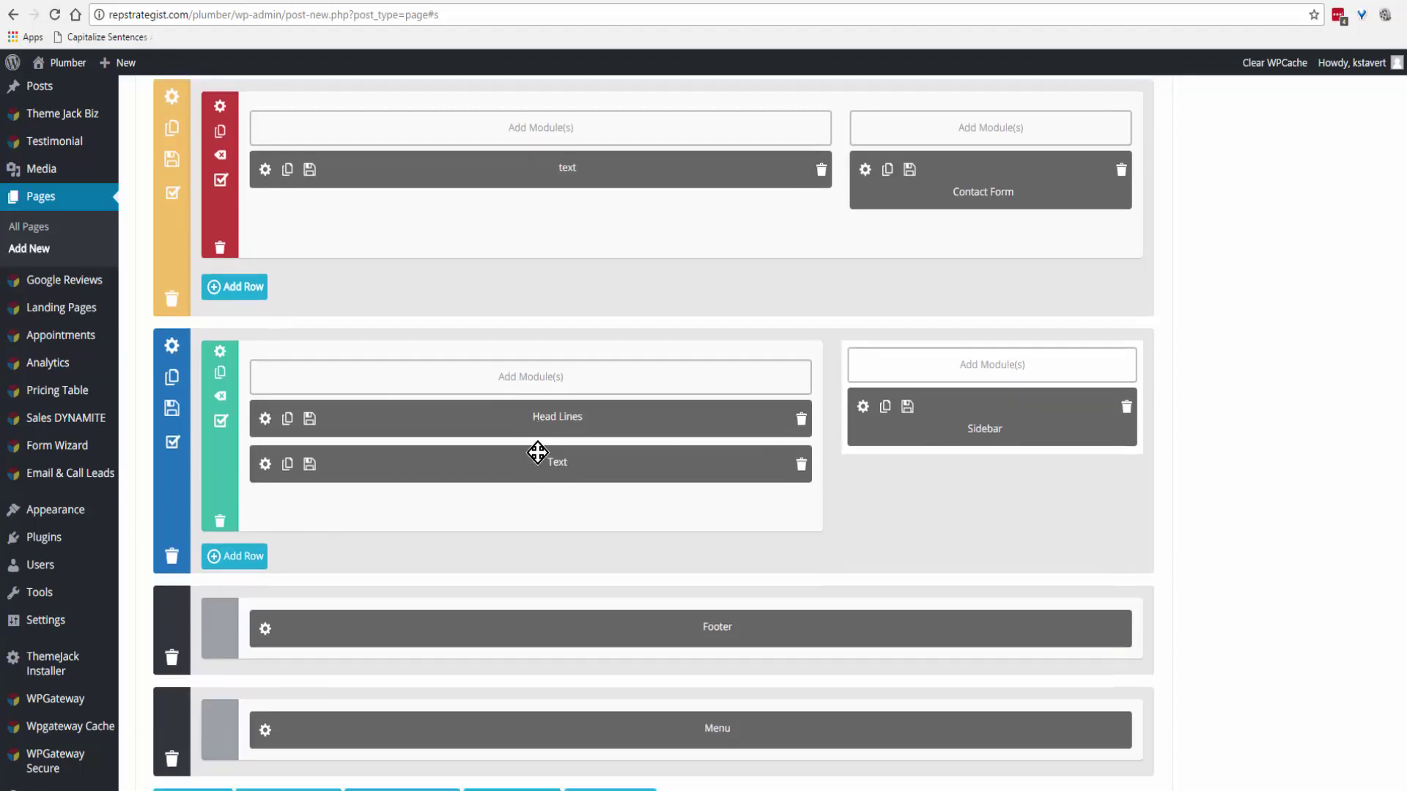
scroll(534, 386, "up", 1)
scroll(534, 474, "up", 1)
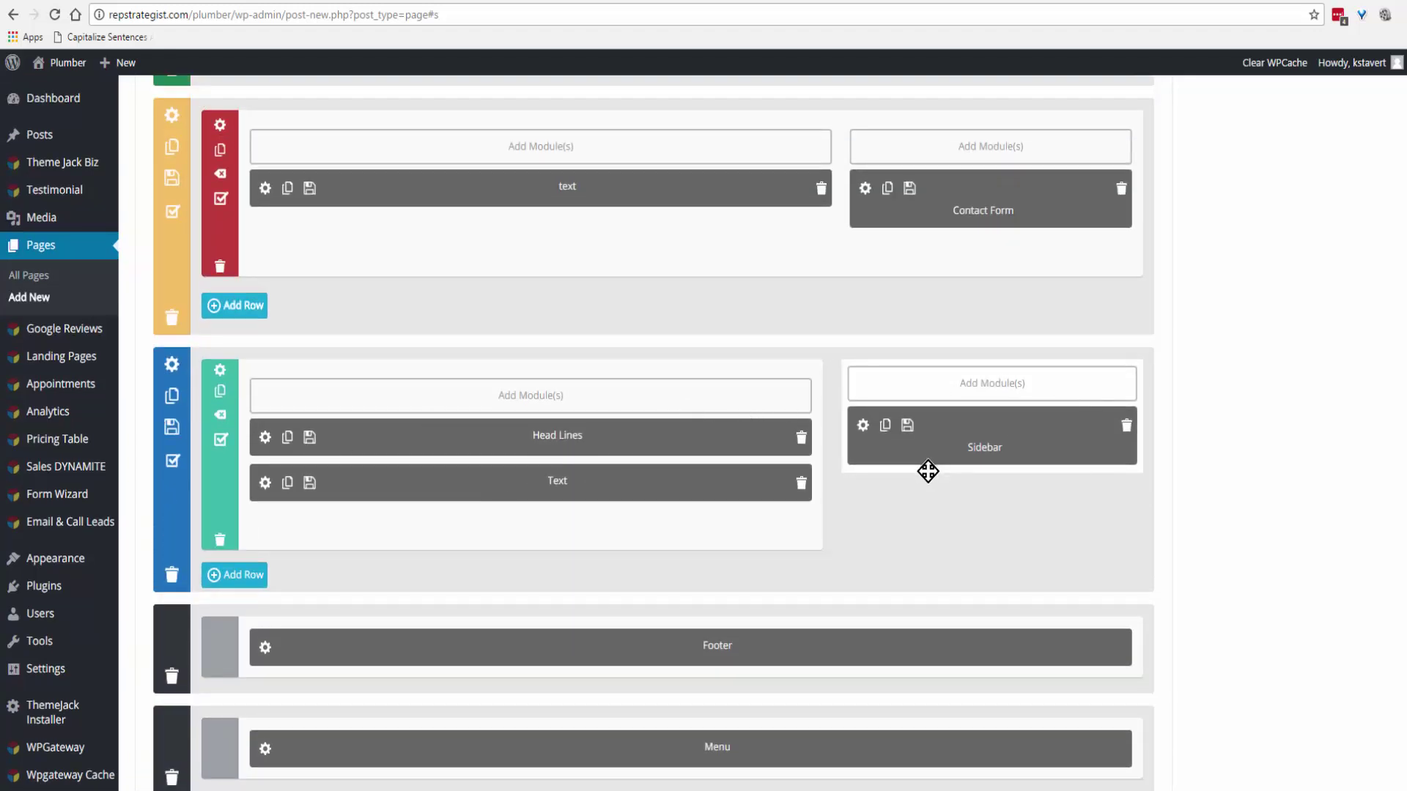
scroll(920, 535, "up", 1)
scroll(921, 534, "up", 8)
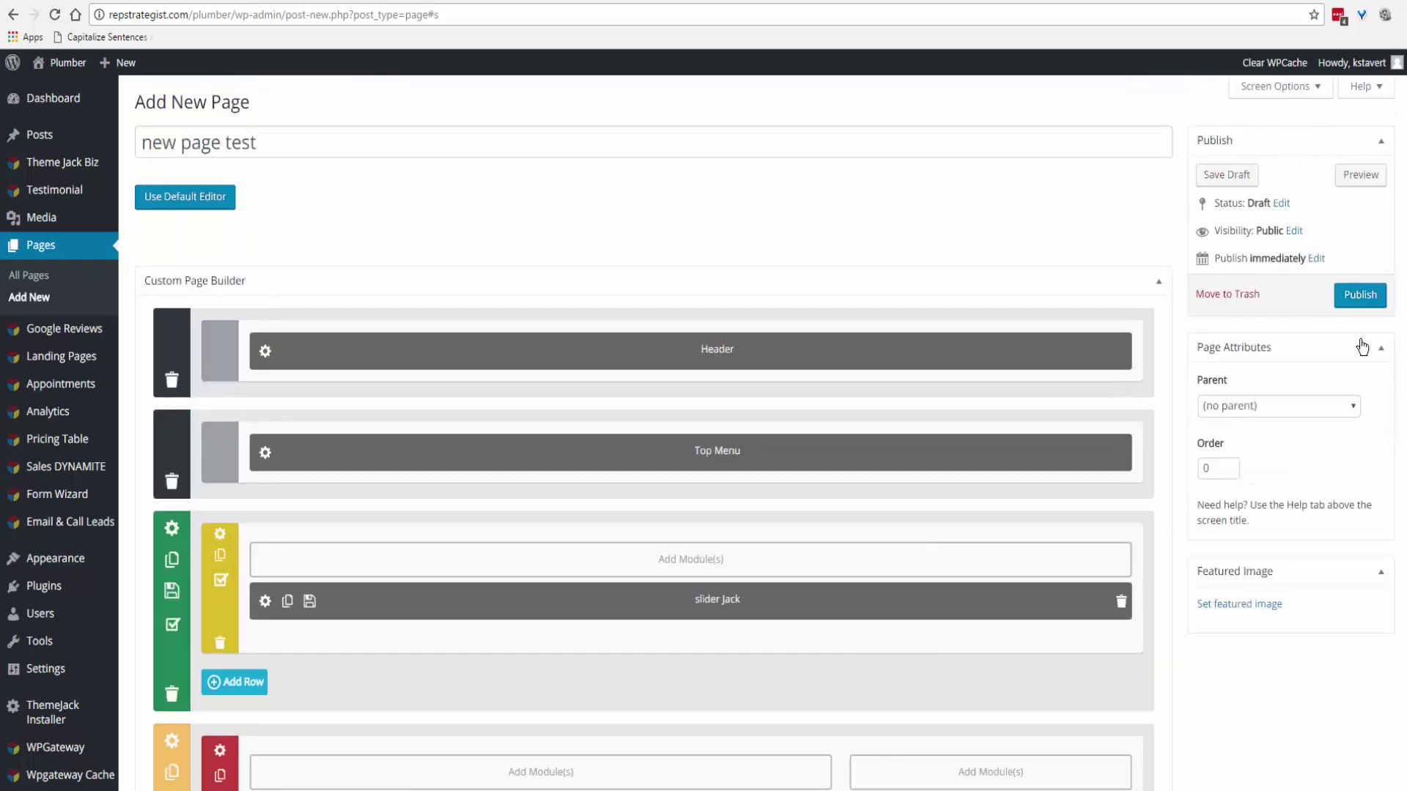
Publish 'new page test', review its preview through Google My Business, then return to the editor
left_click(1365, 300)
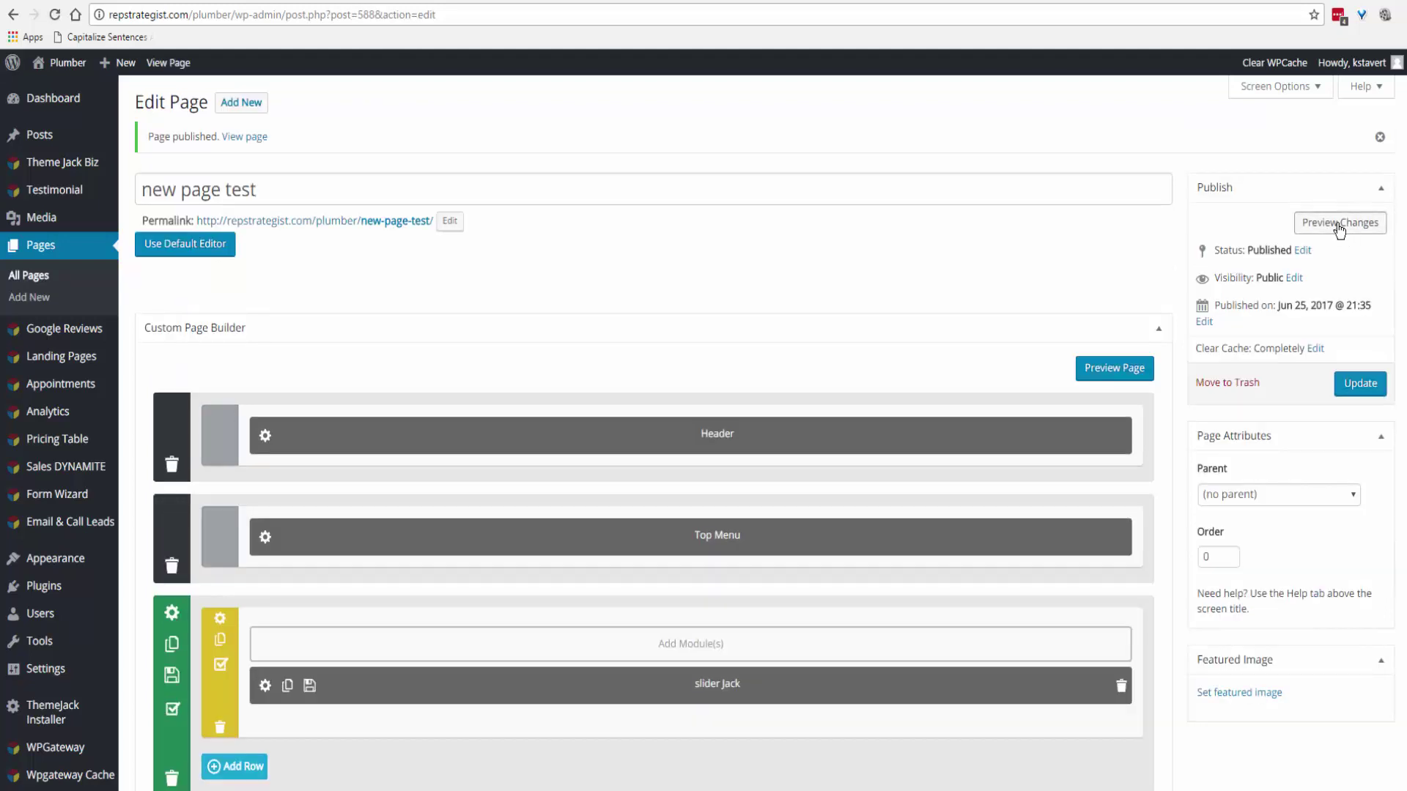
left_click(1339, 223)
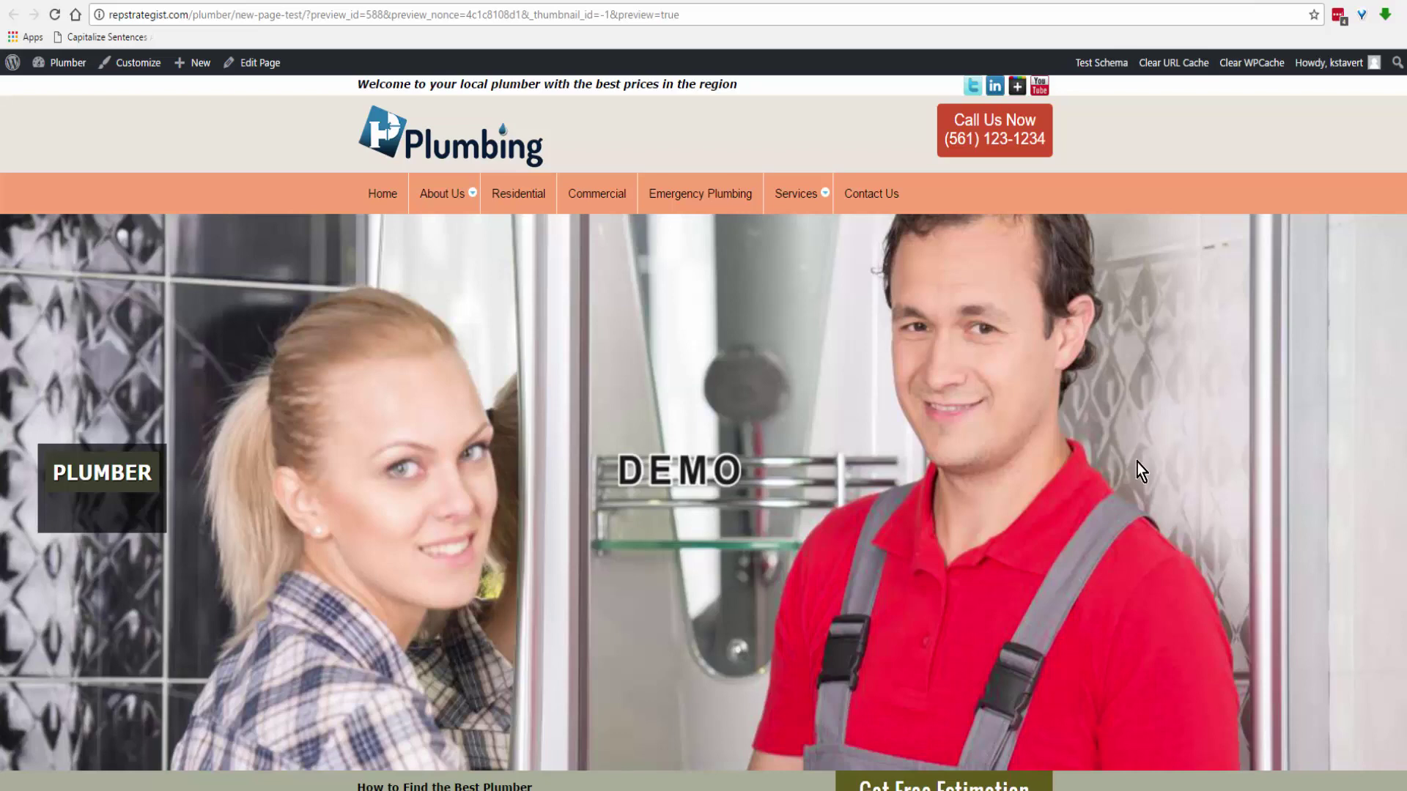
scroll(1120, 466, "down", 3)
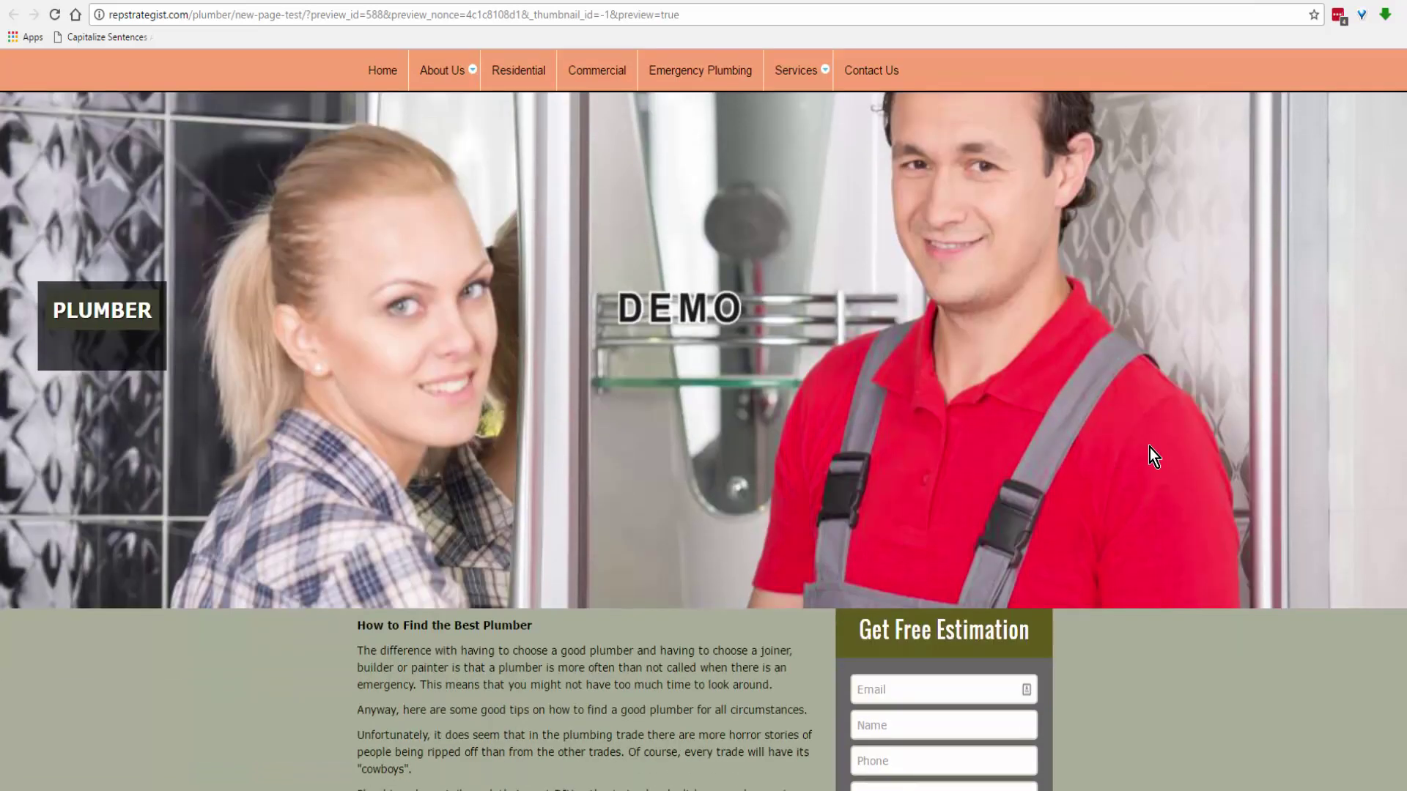
scroll(1151, 451, "down", 2)
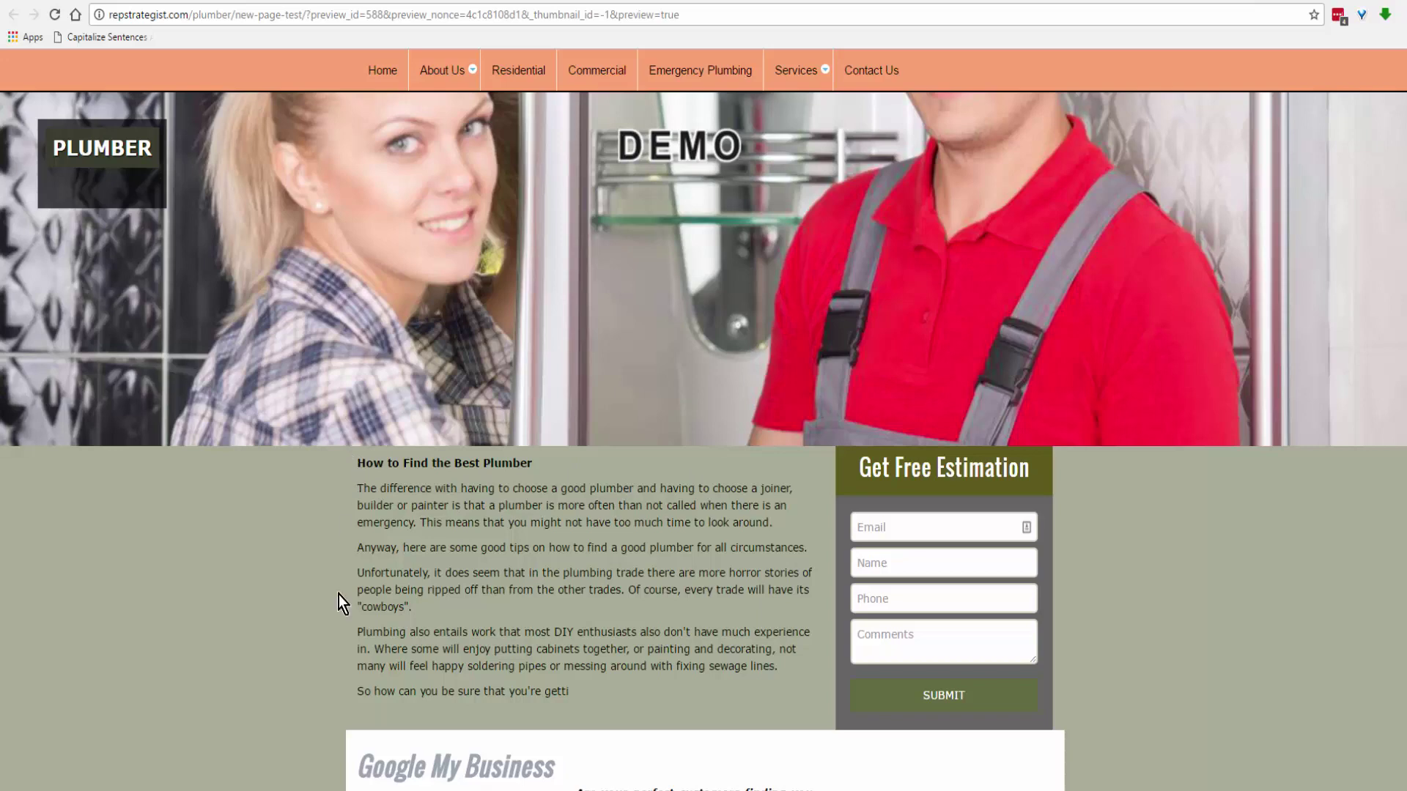
scroll(525, 614, "down", 5)
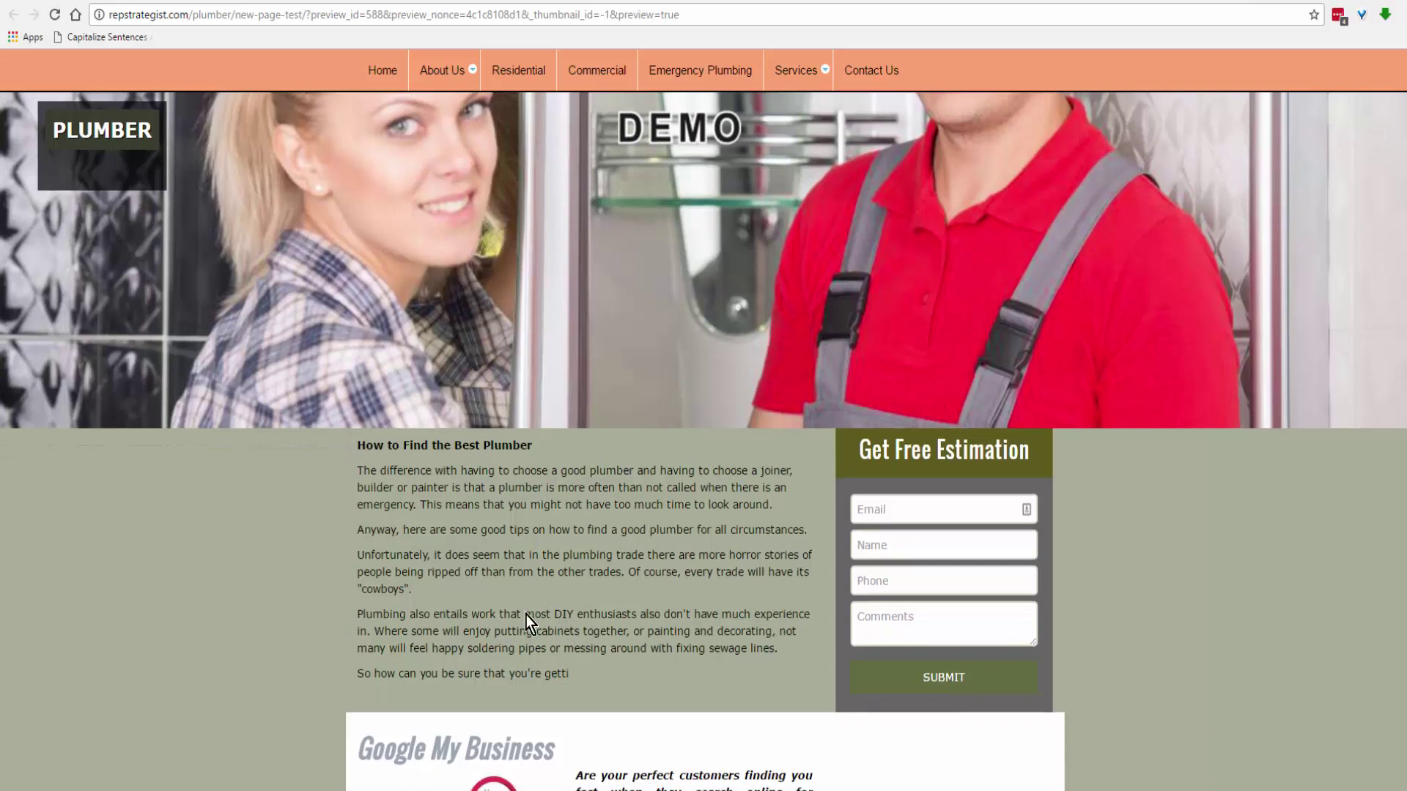
scroll(528, 619, "down", 6)
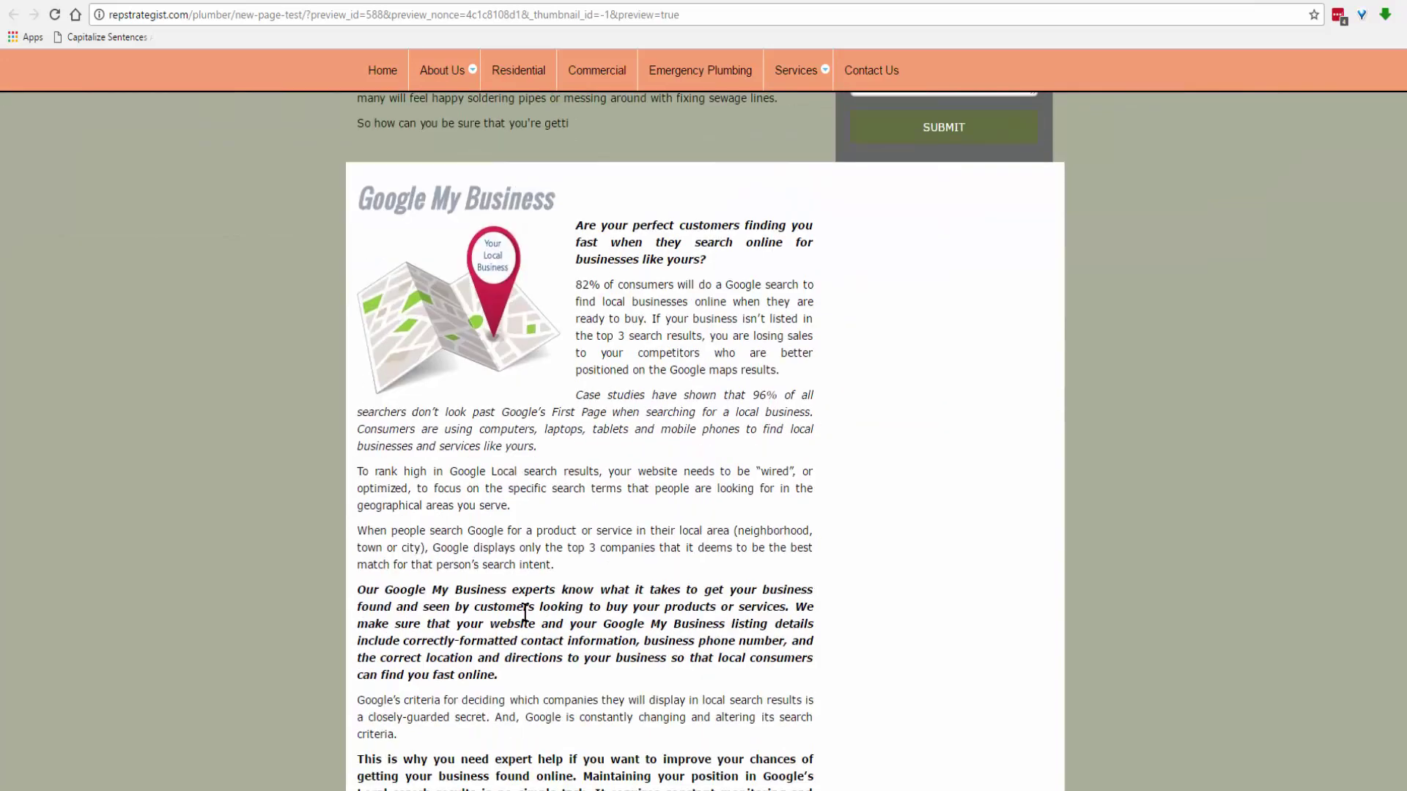
scroll(523, 619, "down", 3)
scroll(521, 622, "up", 8)
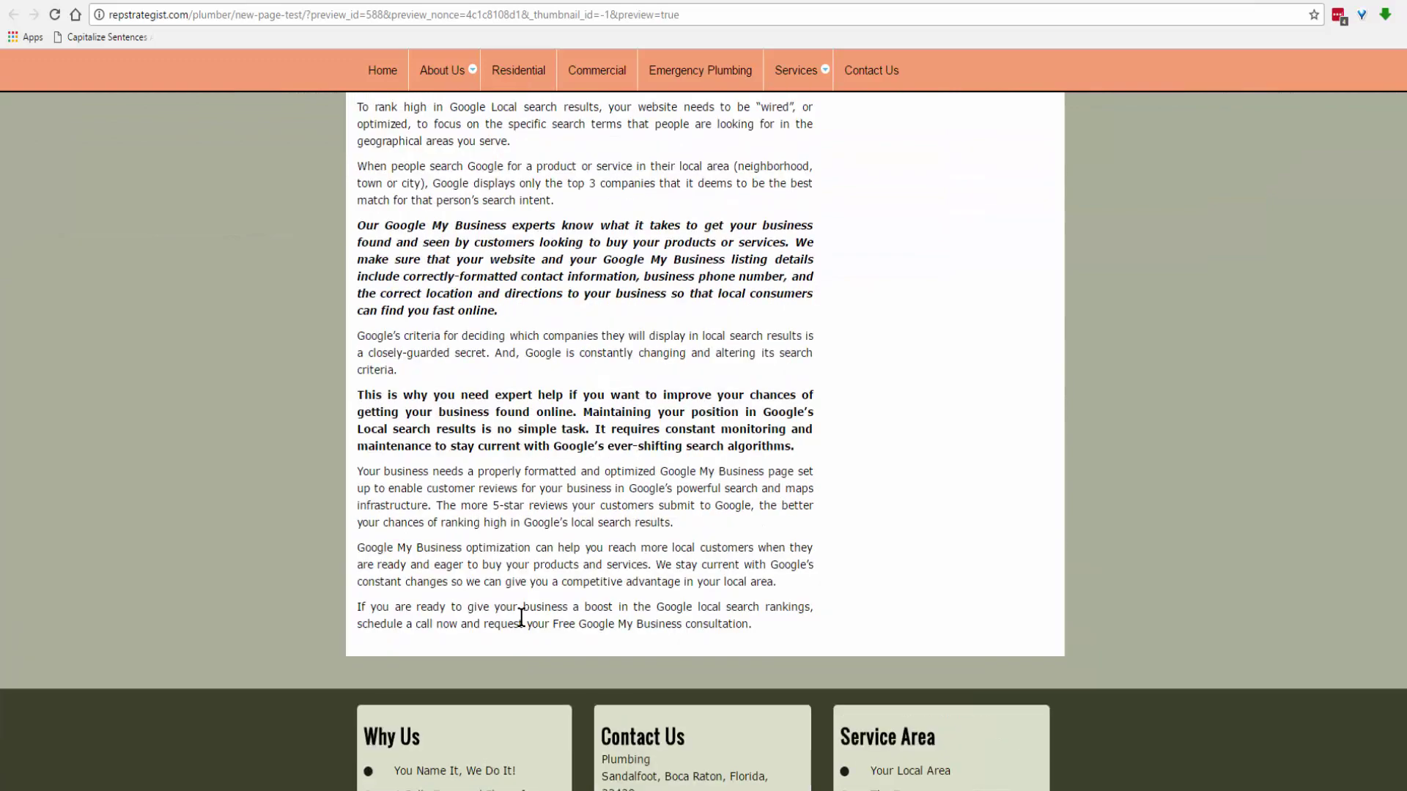
scroll(582, 513, "up", 1)
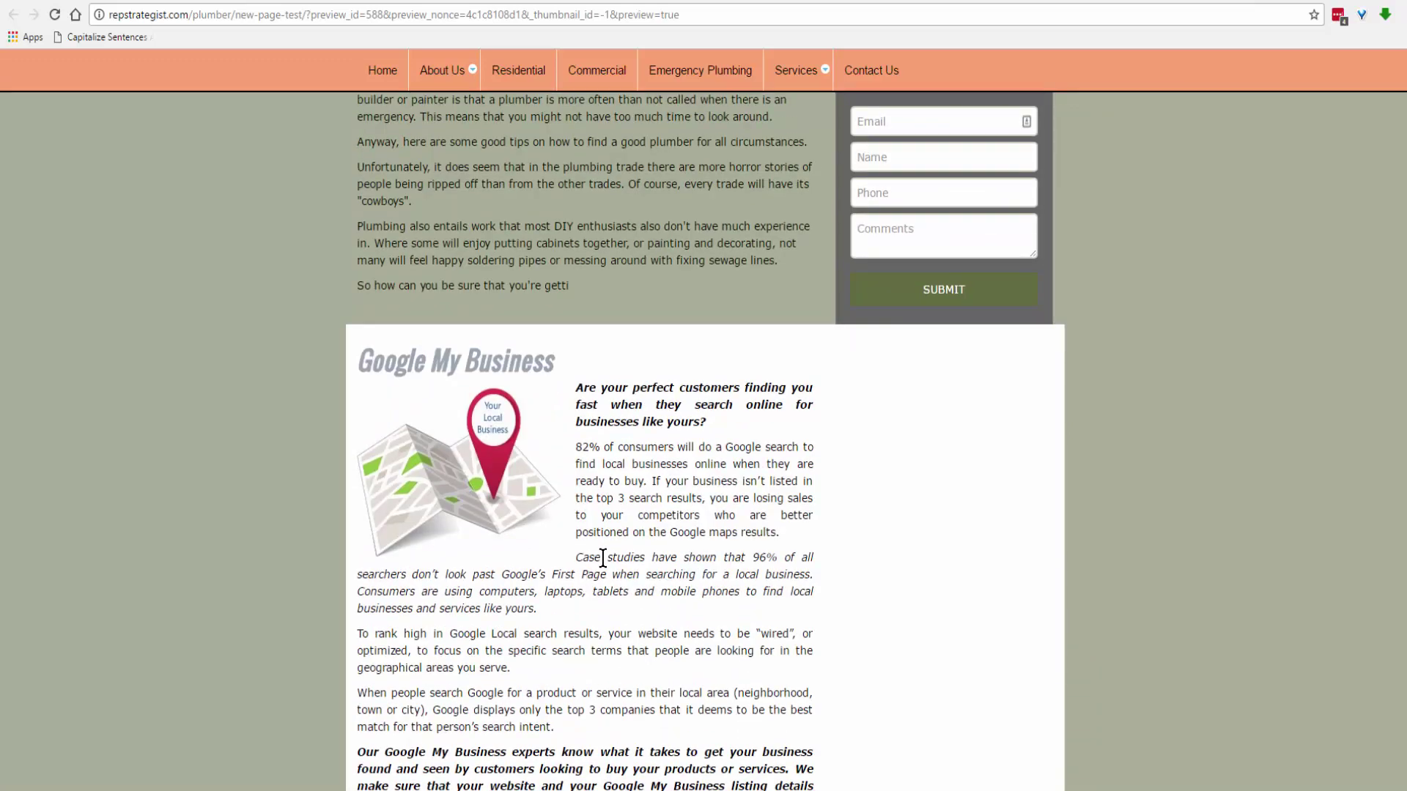
scroll(594, 557, "down", 10)
left_click(286, 2)
scroll(619, 587, "down", 4)
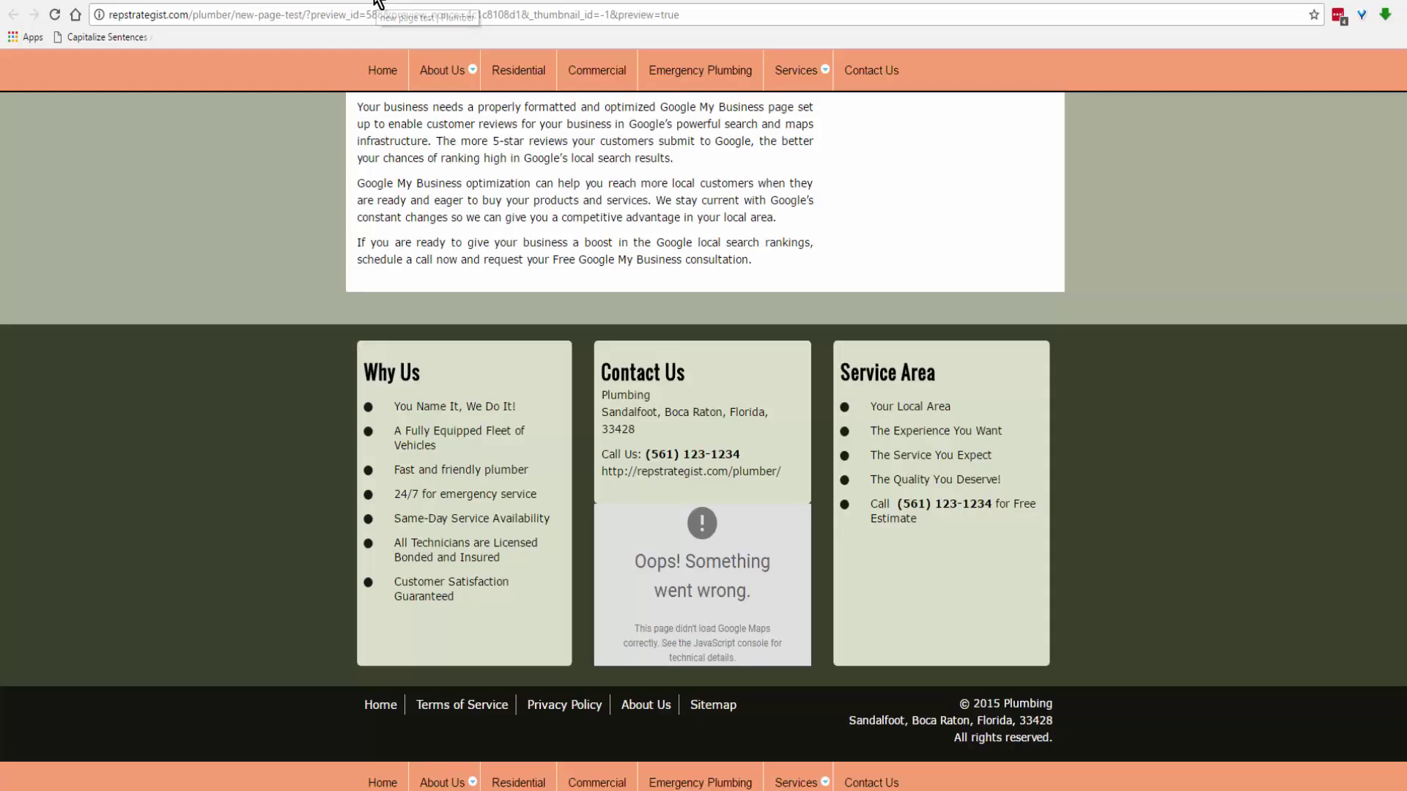
Return from the preview to the new page test builder and scroll down to its final sections
left_click(378, 3)
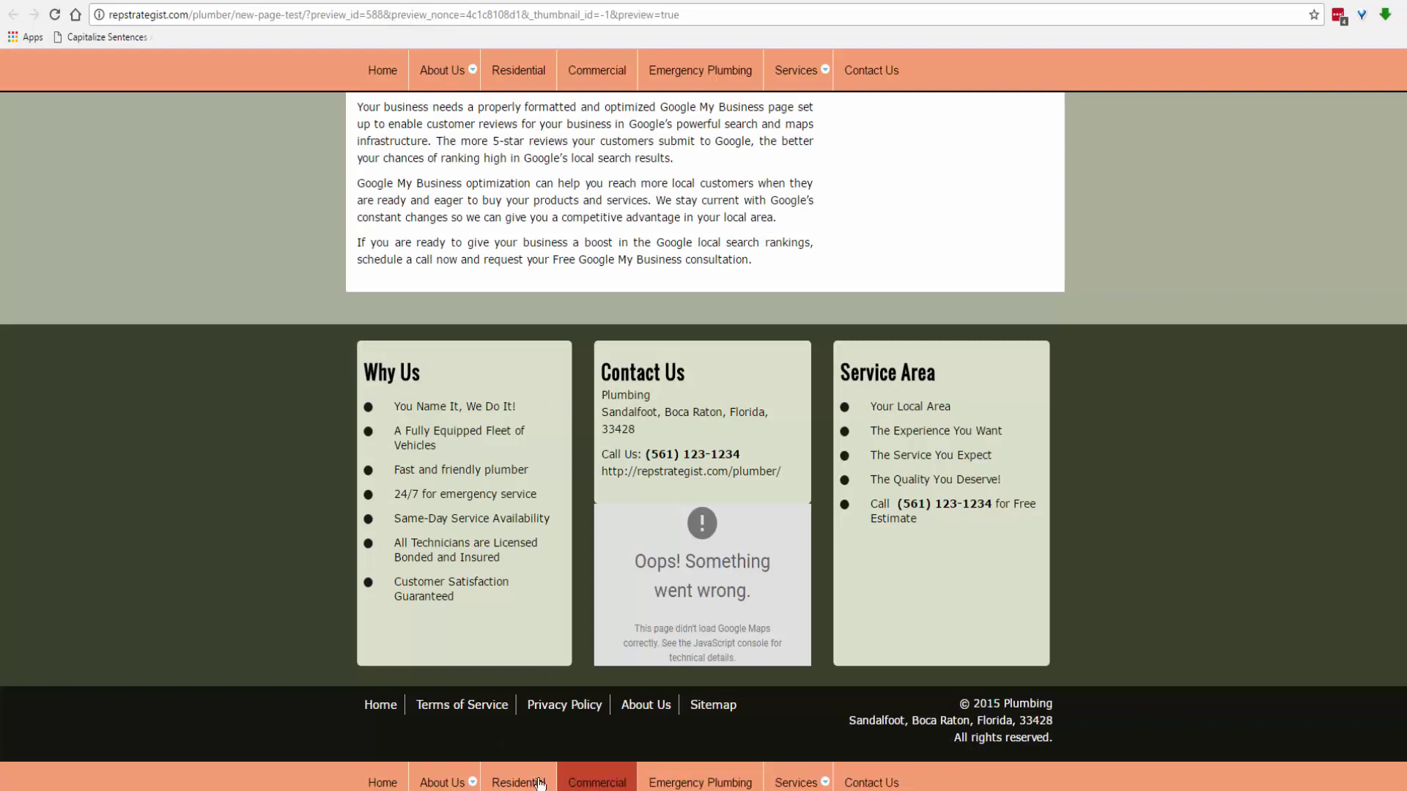
scroll(382, 649, "up", 20)
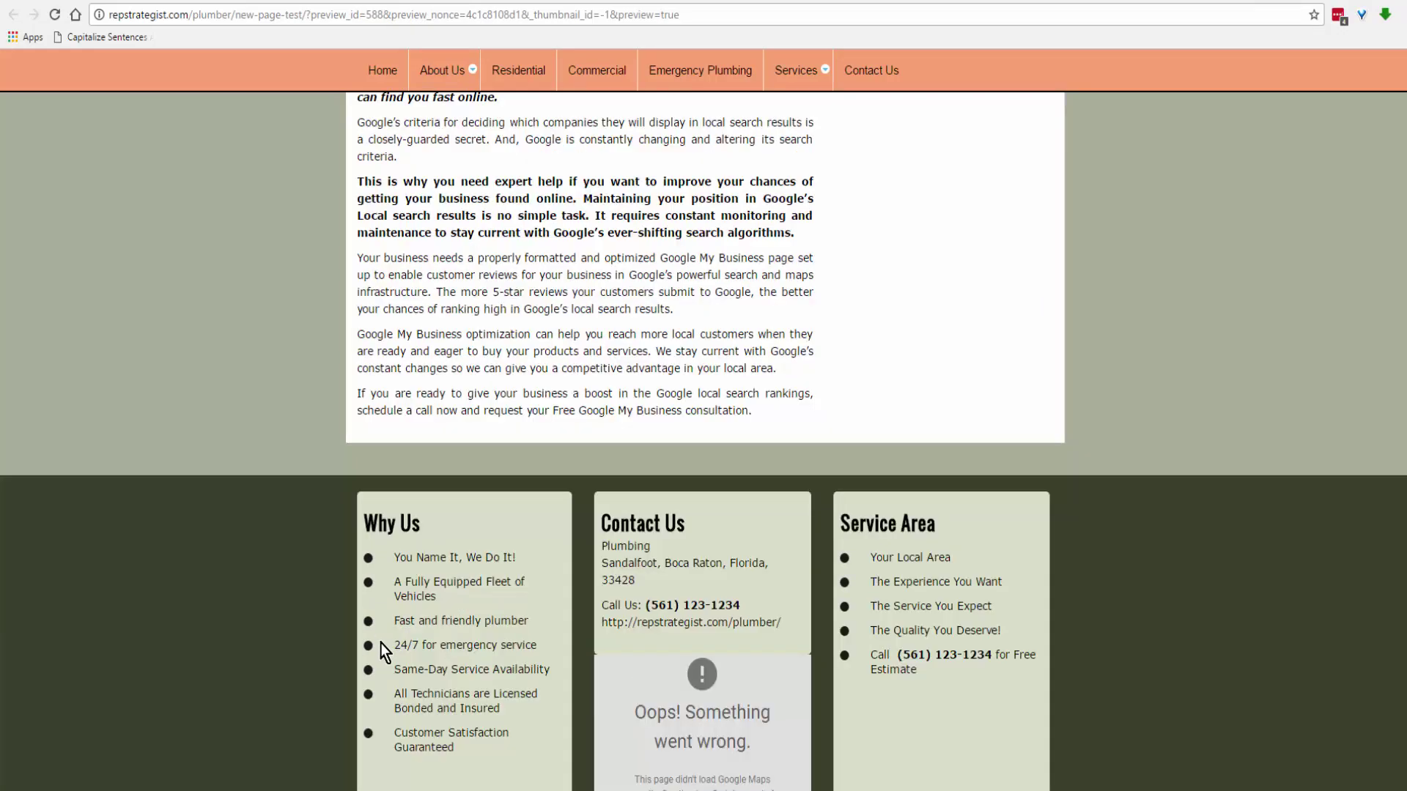
scroll(381, 648, "up", 5)
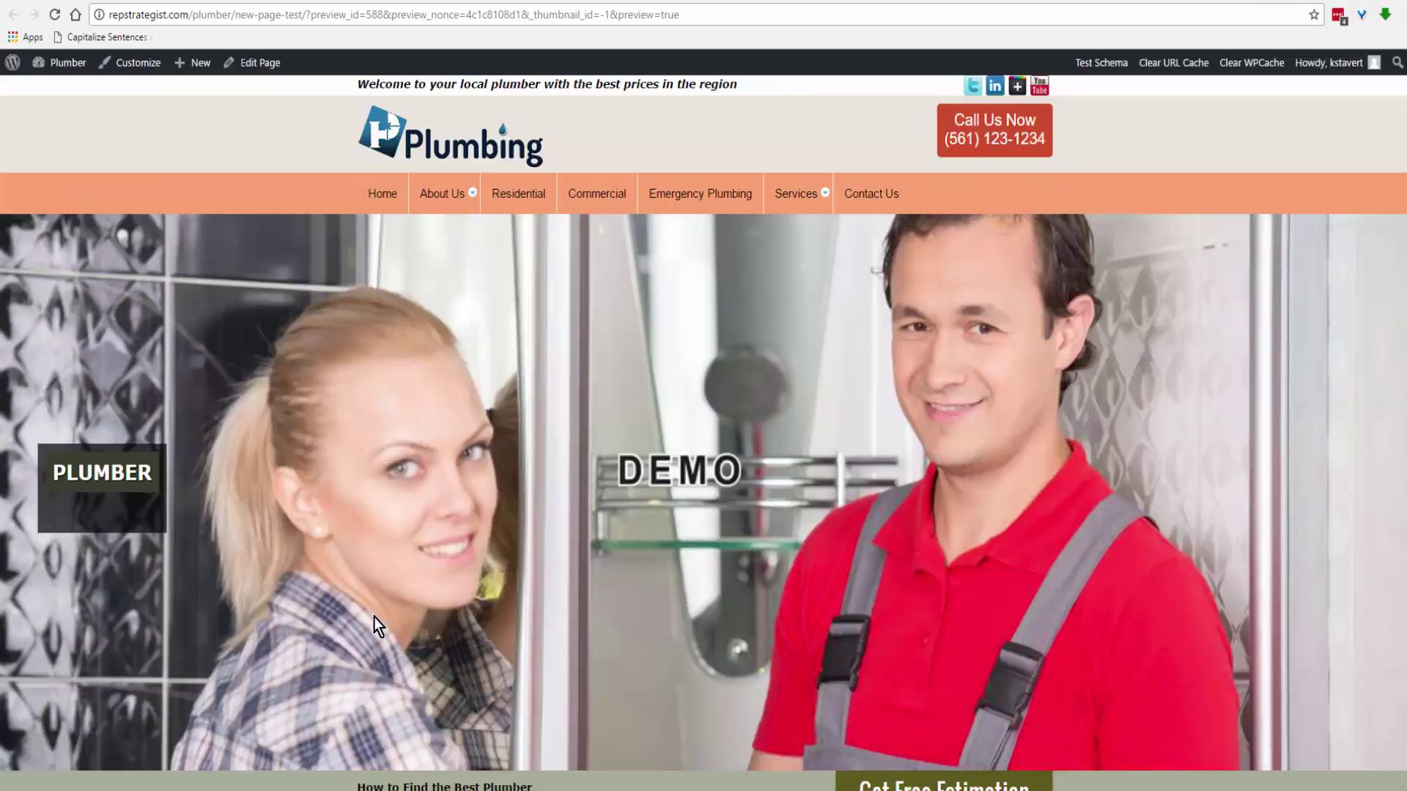
left_click(277, 1)
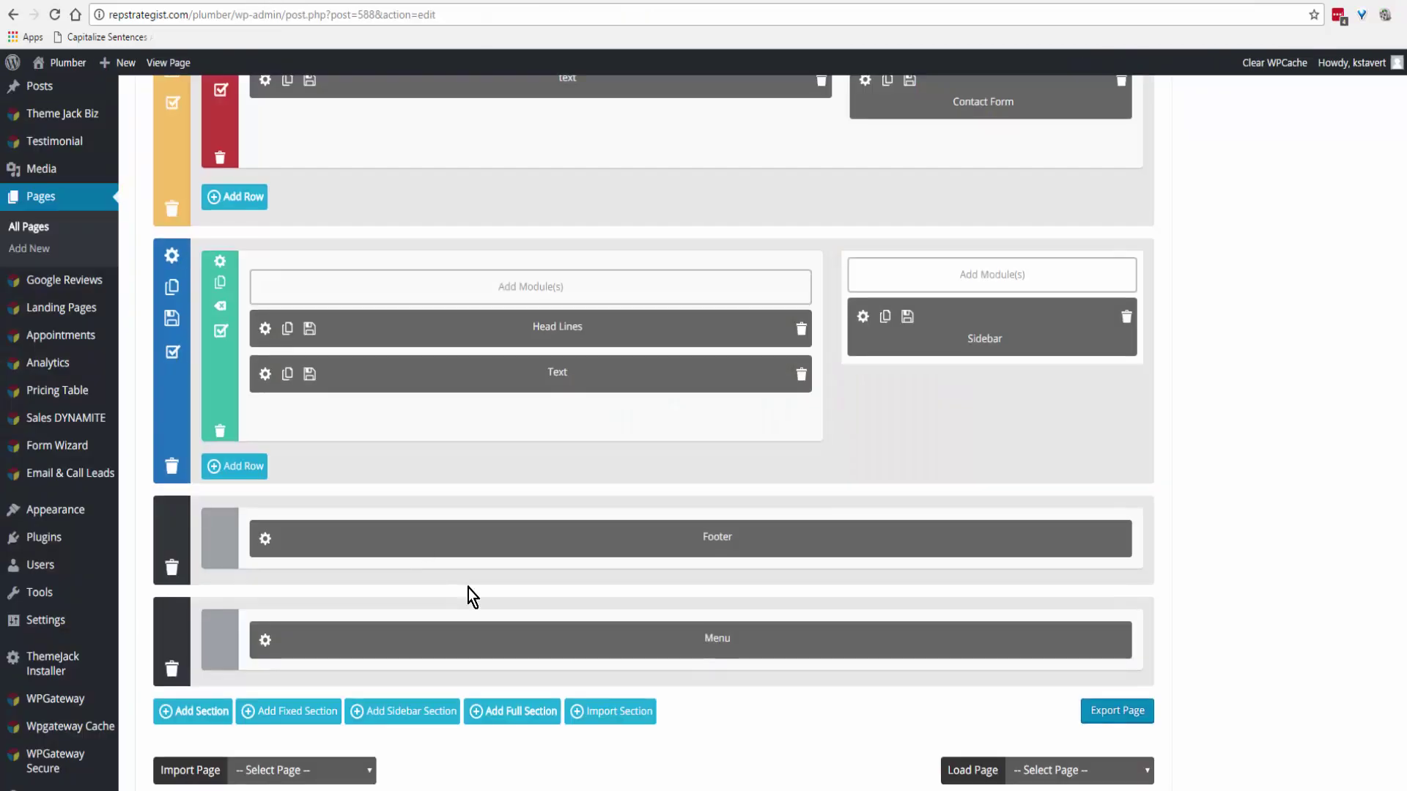
scroll(1216, 732, "up", 6)
scroll(1209, 667, "down", 2)
scroll(1203, 656, "down", 9)
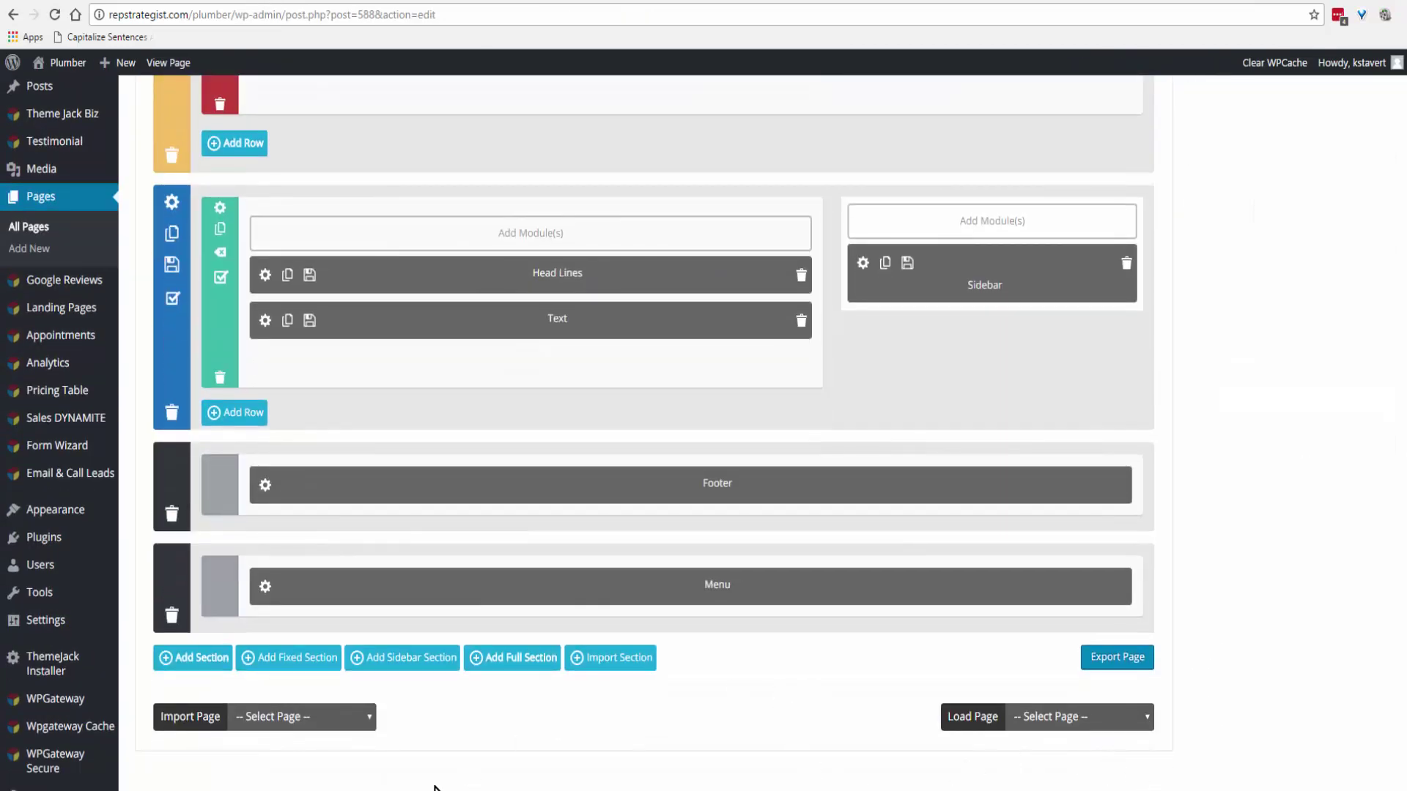
Export the layout as a saved page titled 'new page test multi modules sections'
left_click(1121, 657)
left_click(582, 424)
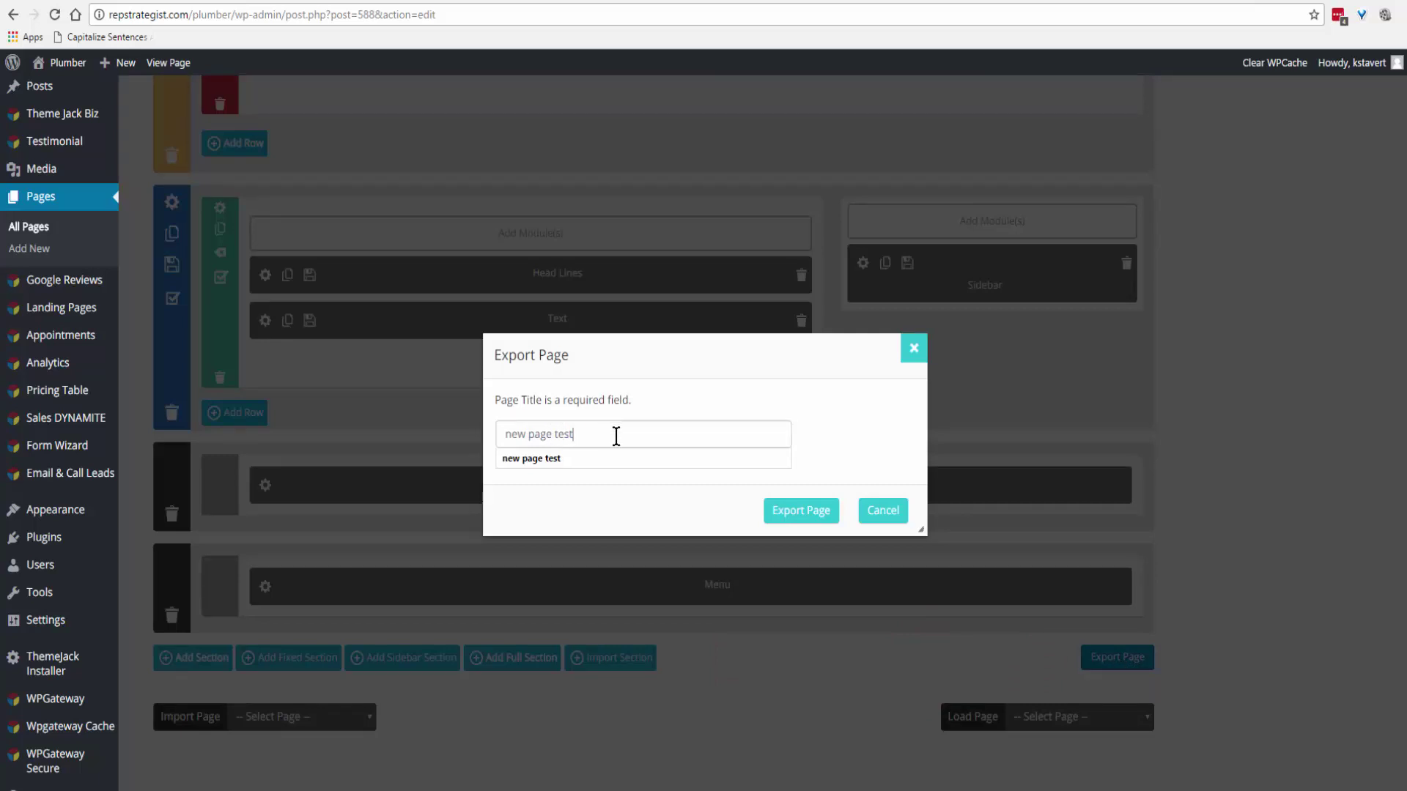
type("multi modules sections")
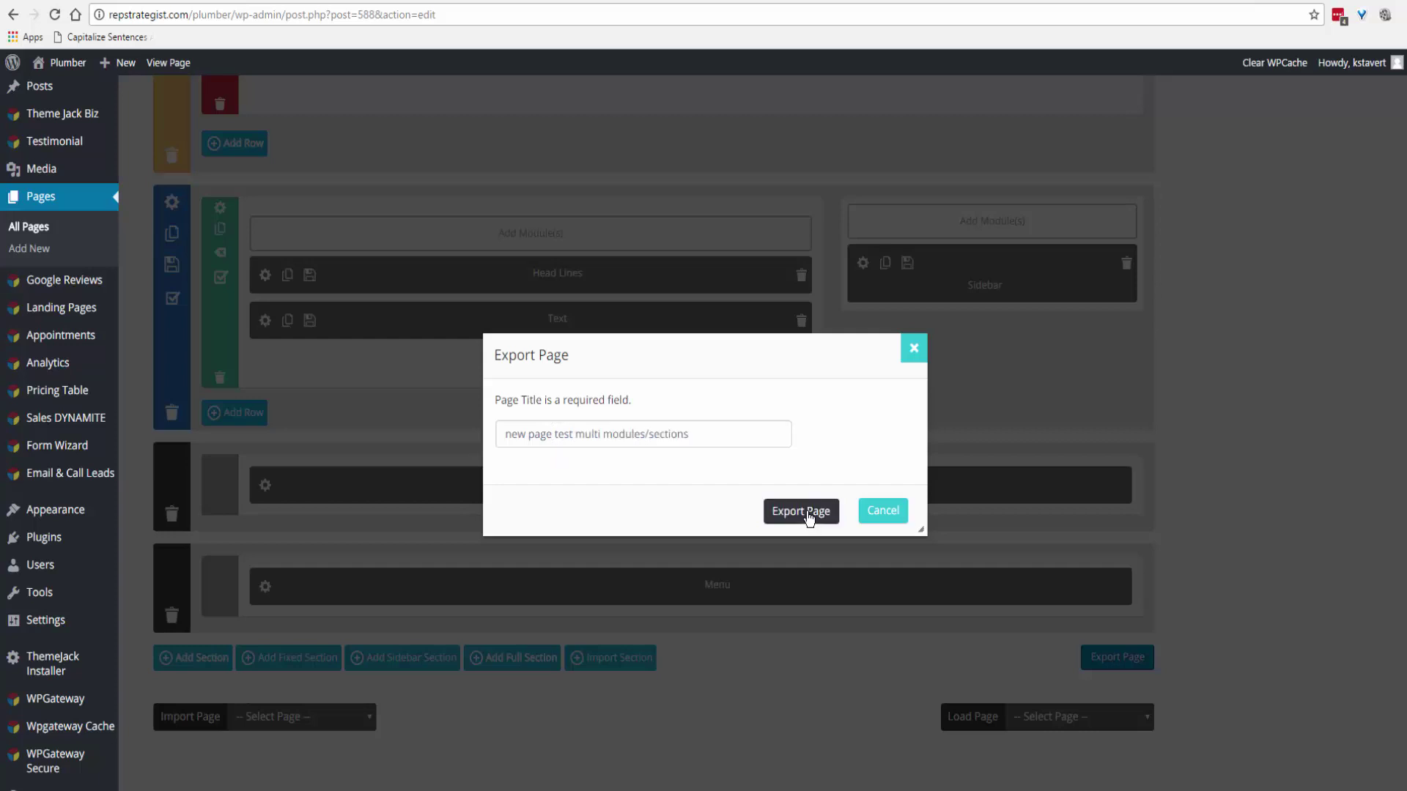
left_click(810, 512)
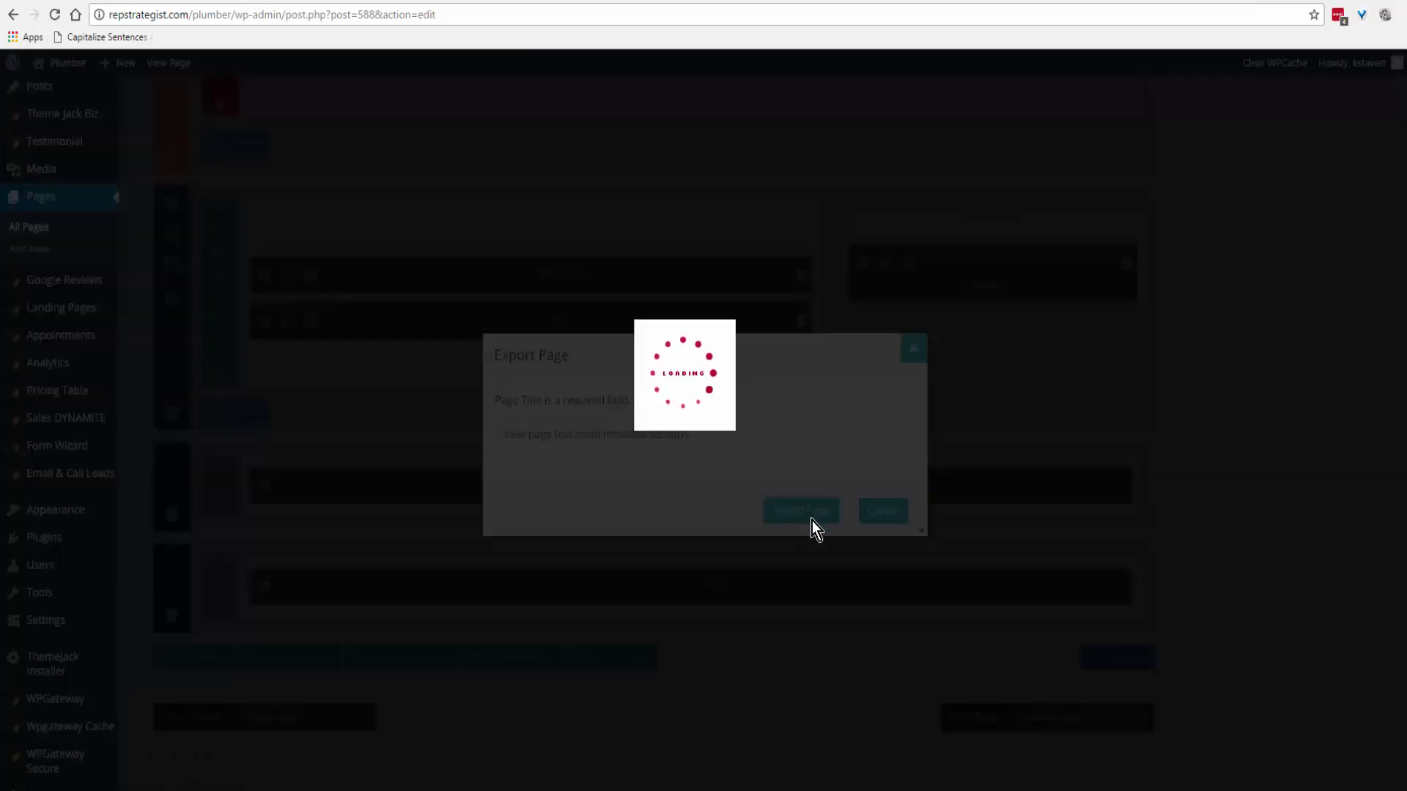
left_click(833, 111)
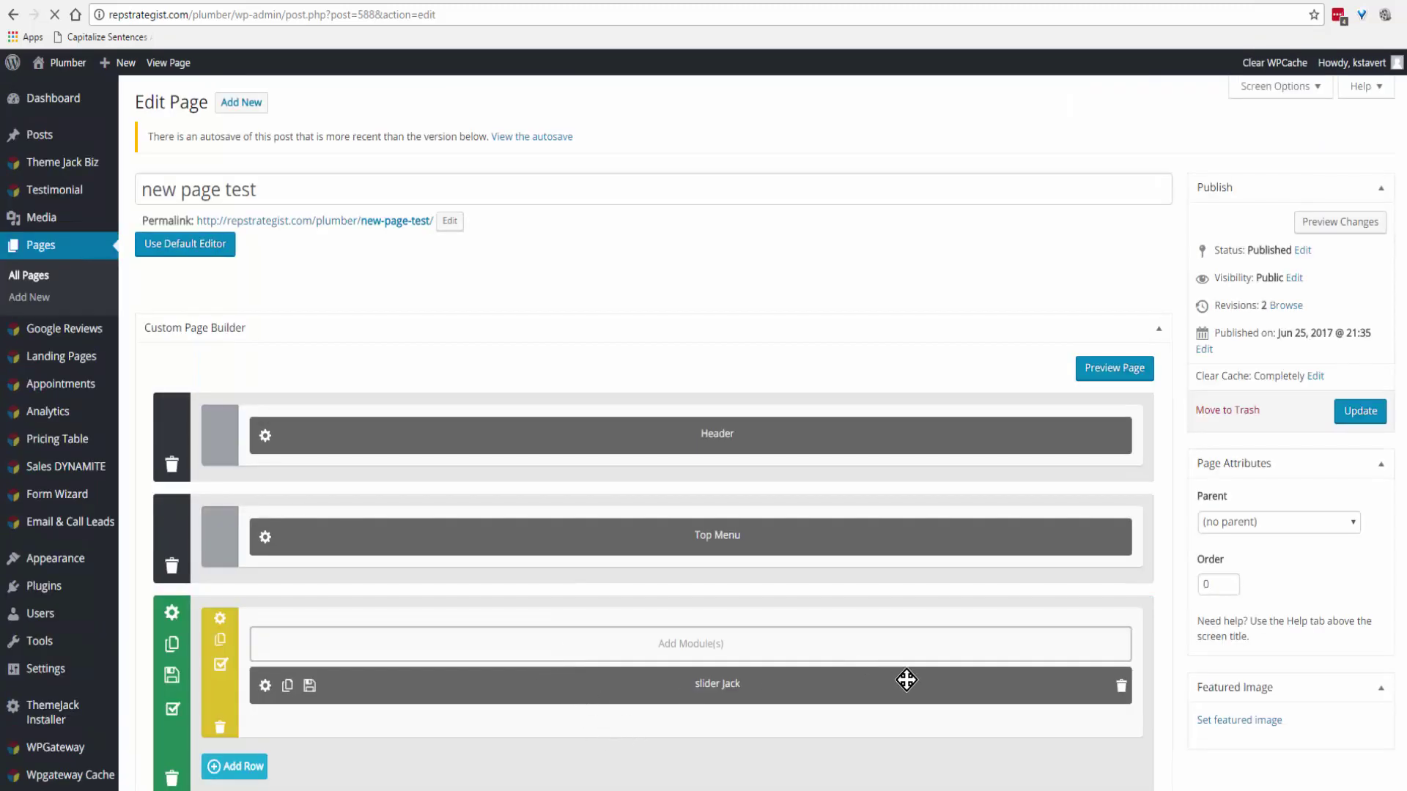
Save the current new page test changes with Update
scroll(901, 674, "down", 10)
scroll(313, 342, "up", 7)
scroll(85, 279, "up", 6)
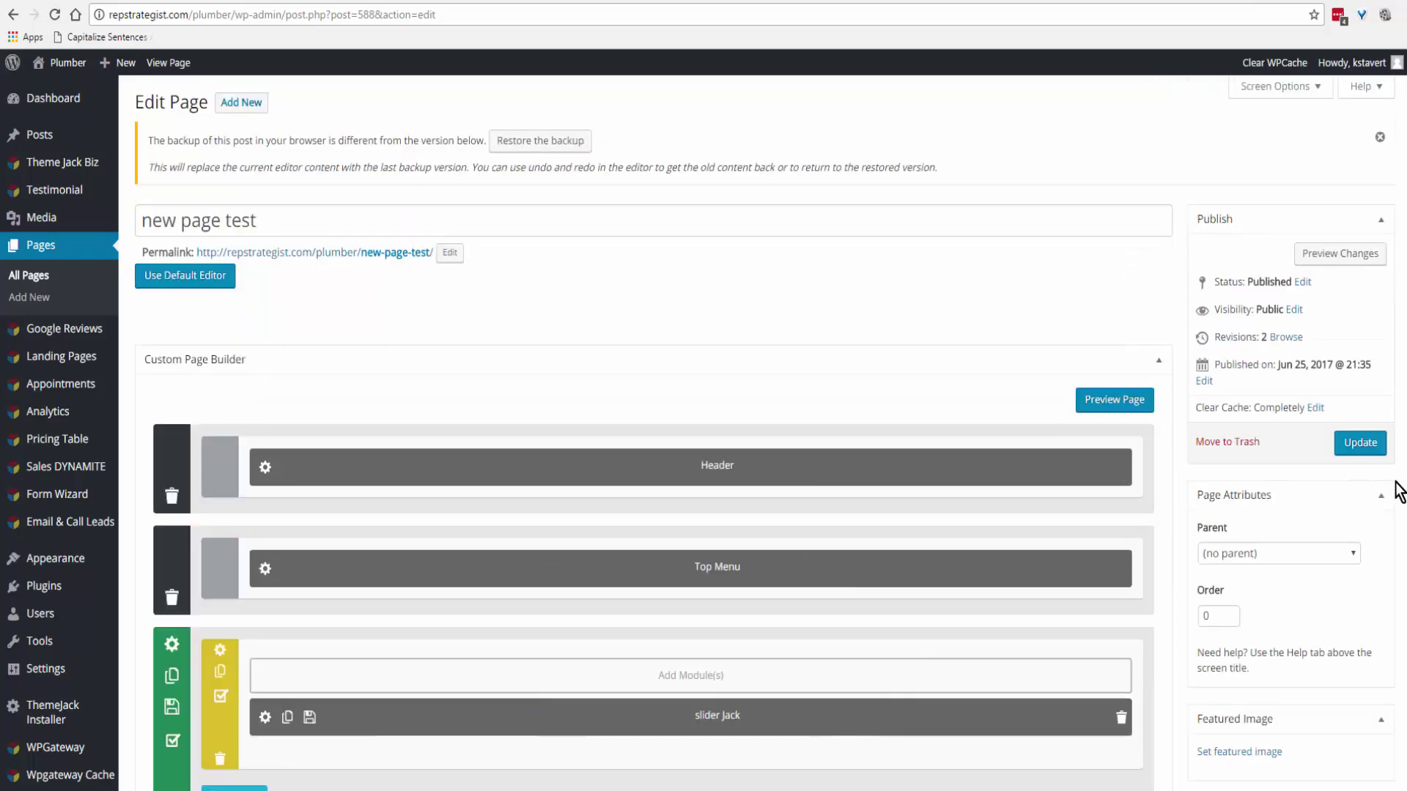
left_click(1366, 444)
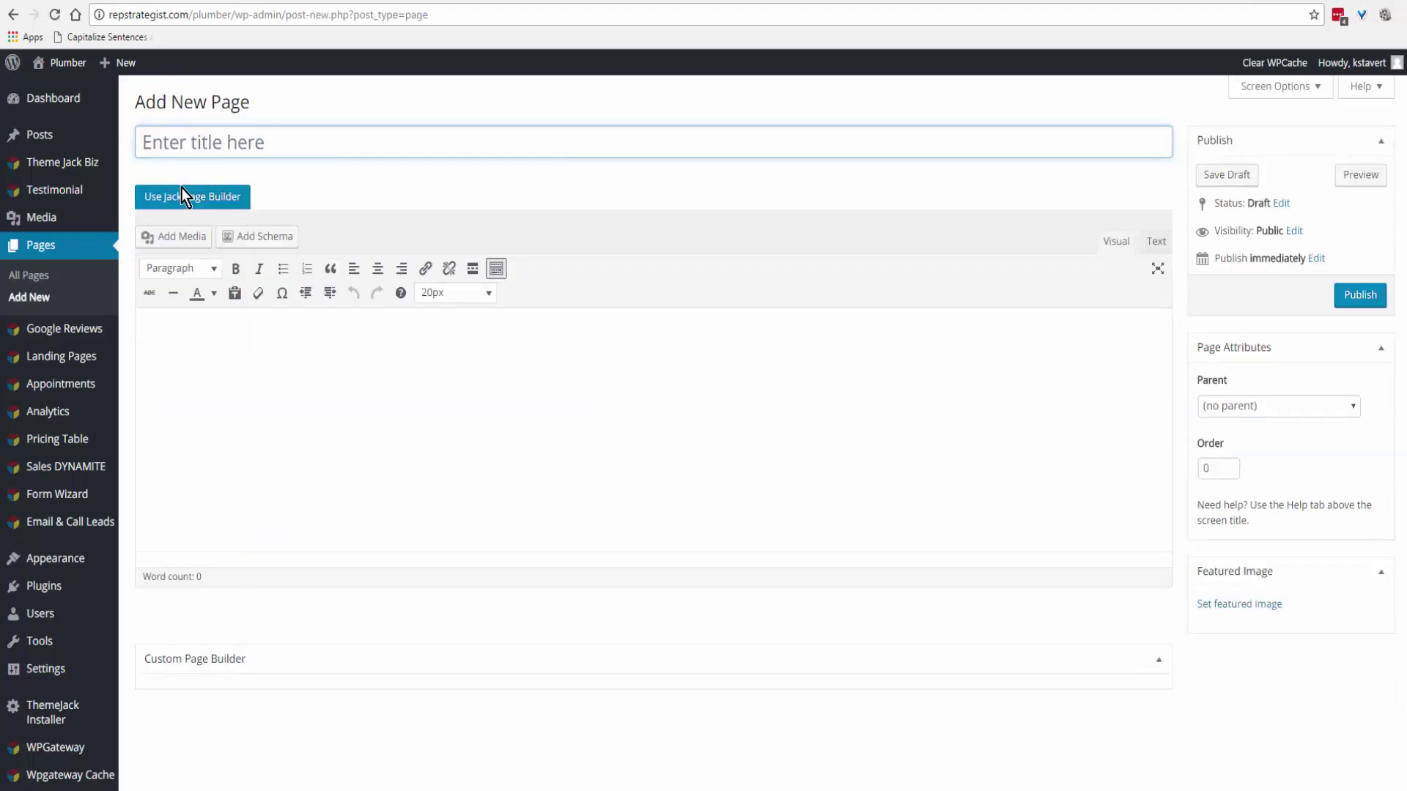
On a new page, switch to Jack Page Builder and import the saved multi sections modules template
left_click(179, 199)
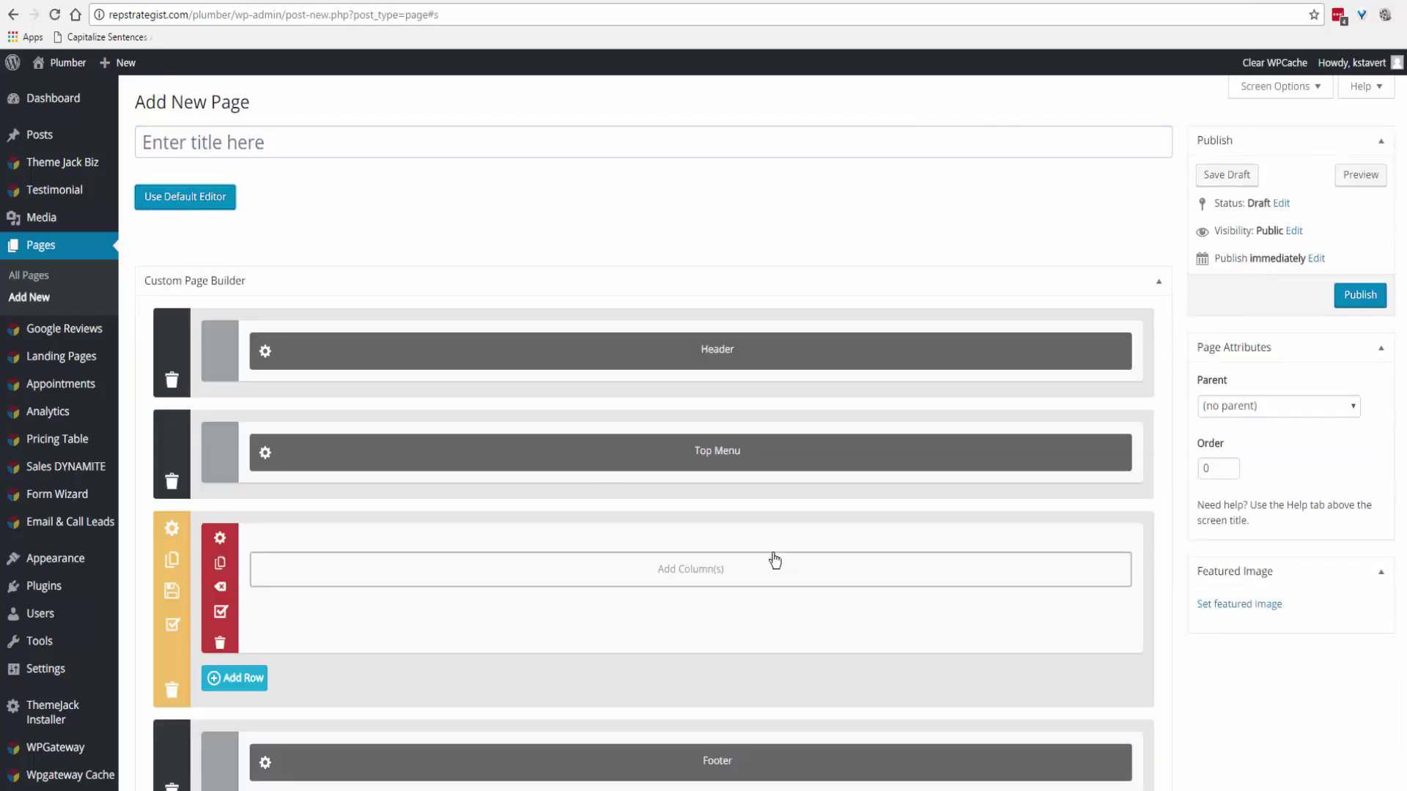
scroll(732, 565, "down", 2)
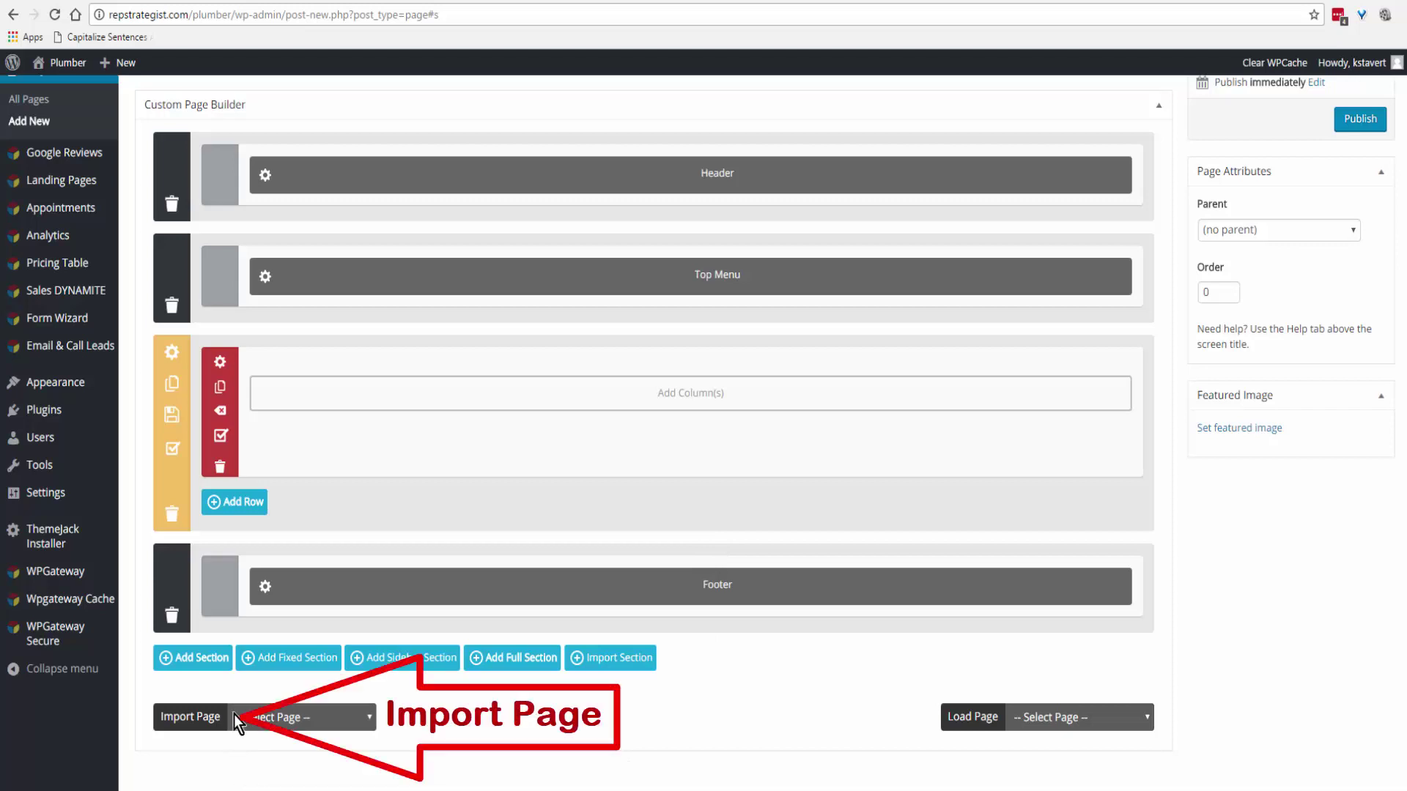
left_click(369, 719)
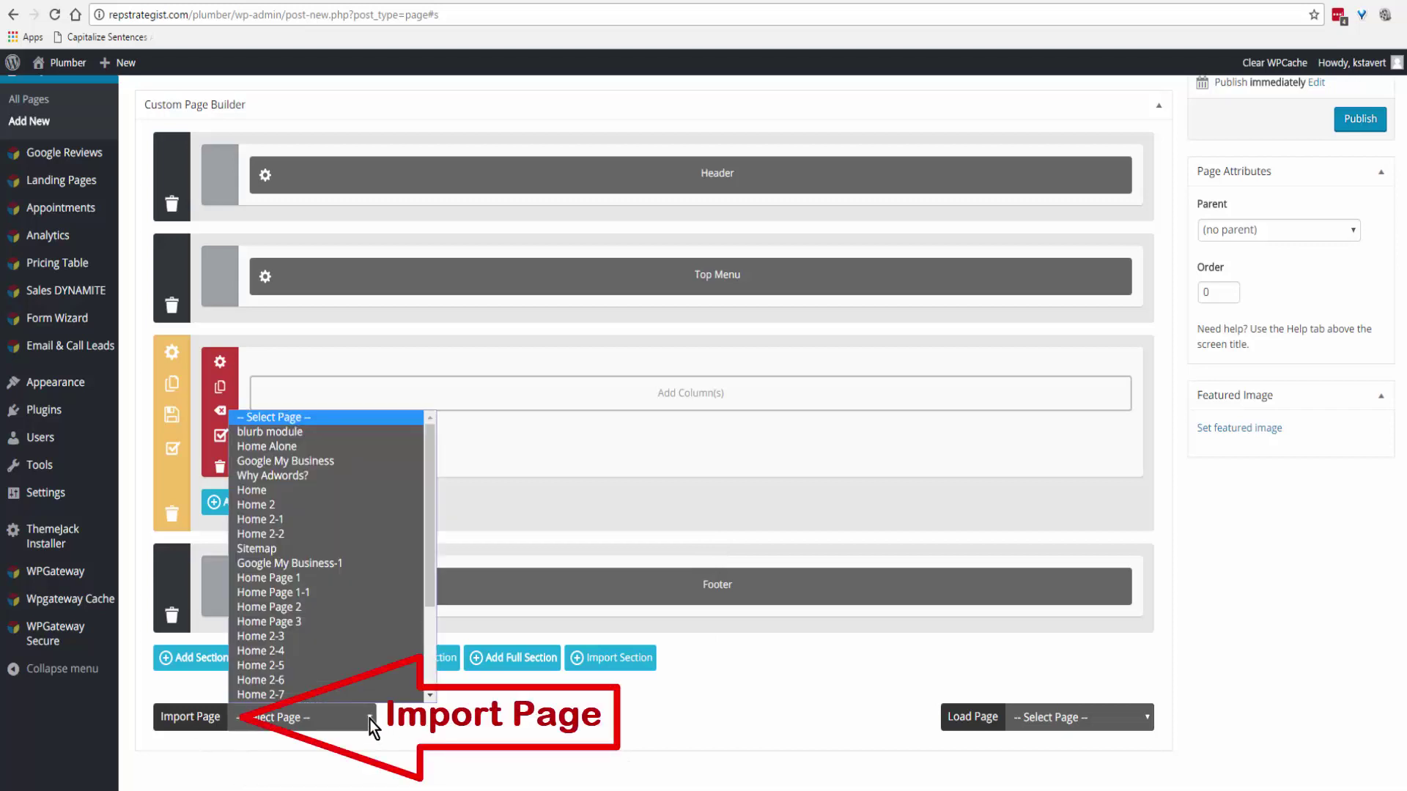
scroll(306, 694, "down", 3)
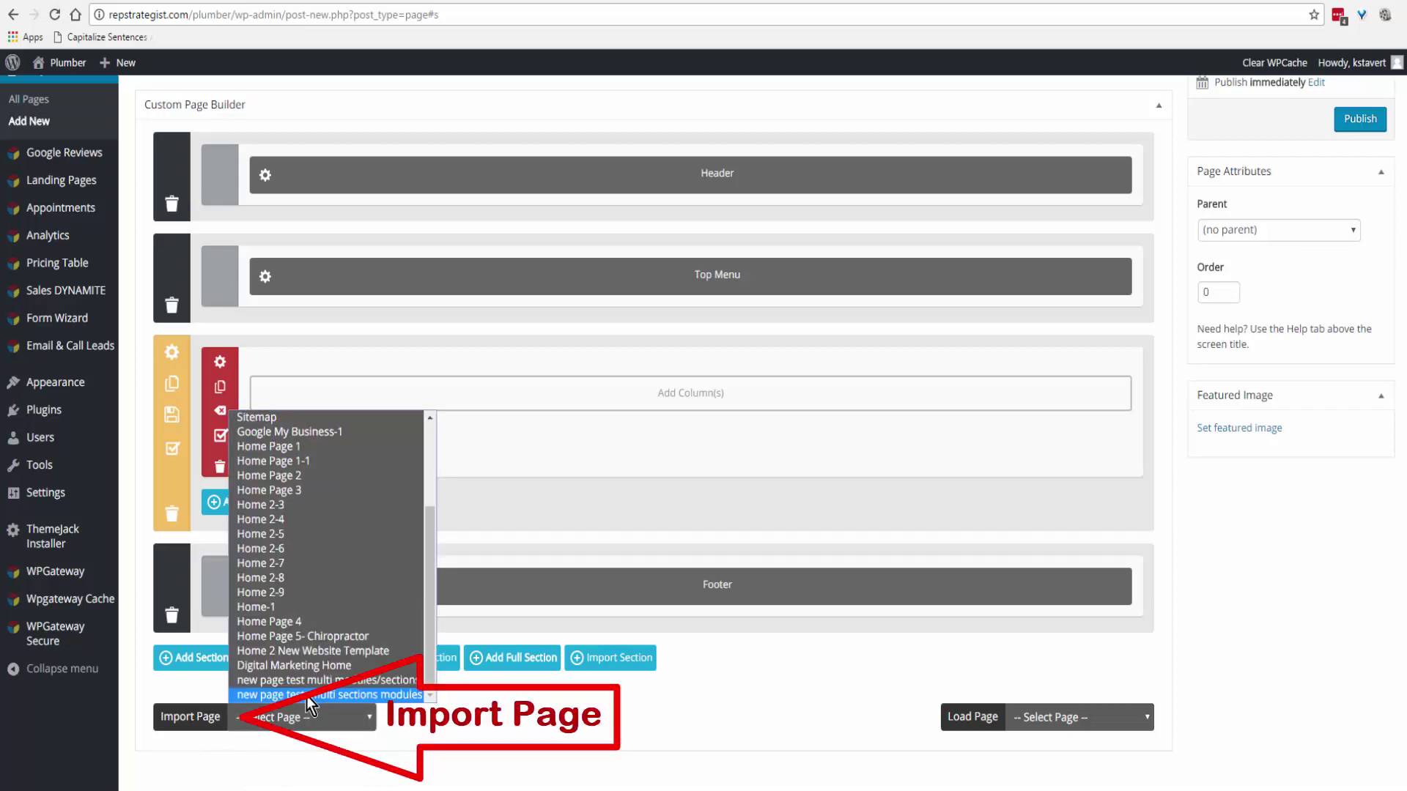
left_click(307, 694)
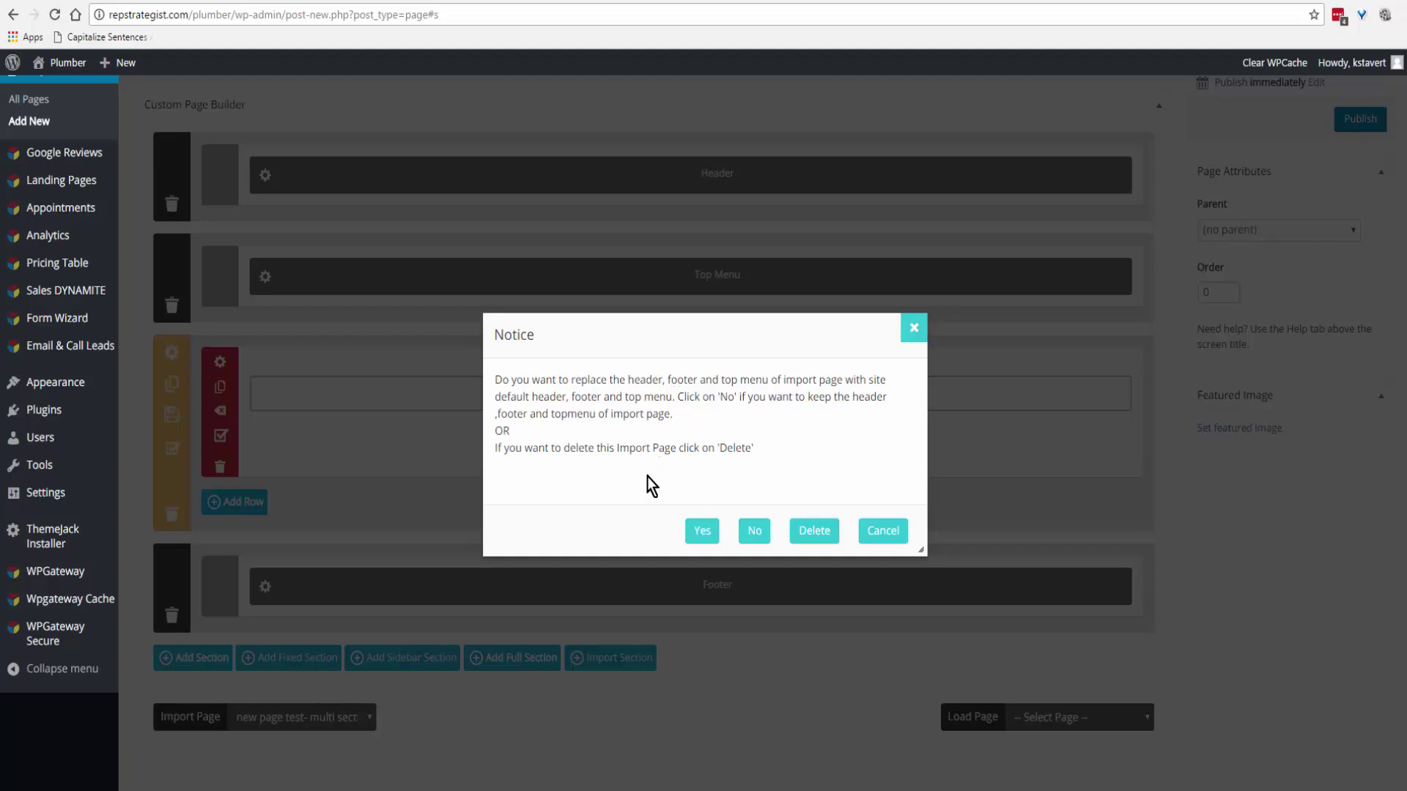
Keep the site default header, footer and menu, then preview the published imported page
left_click(705, 535)
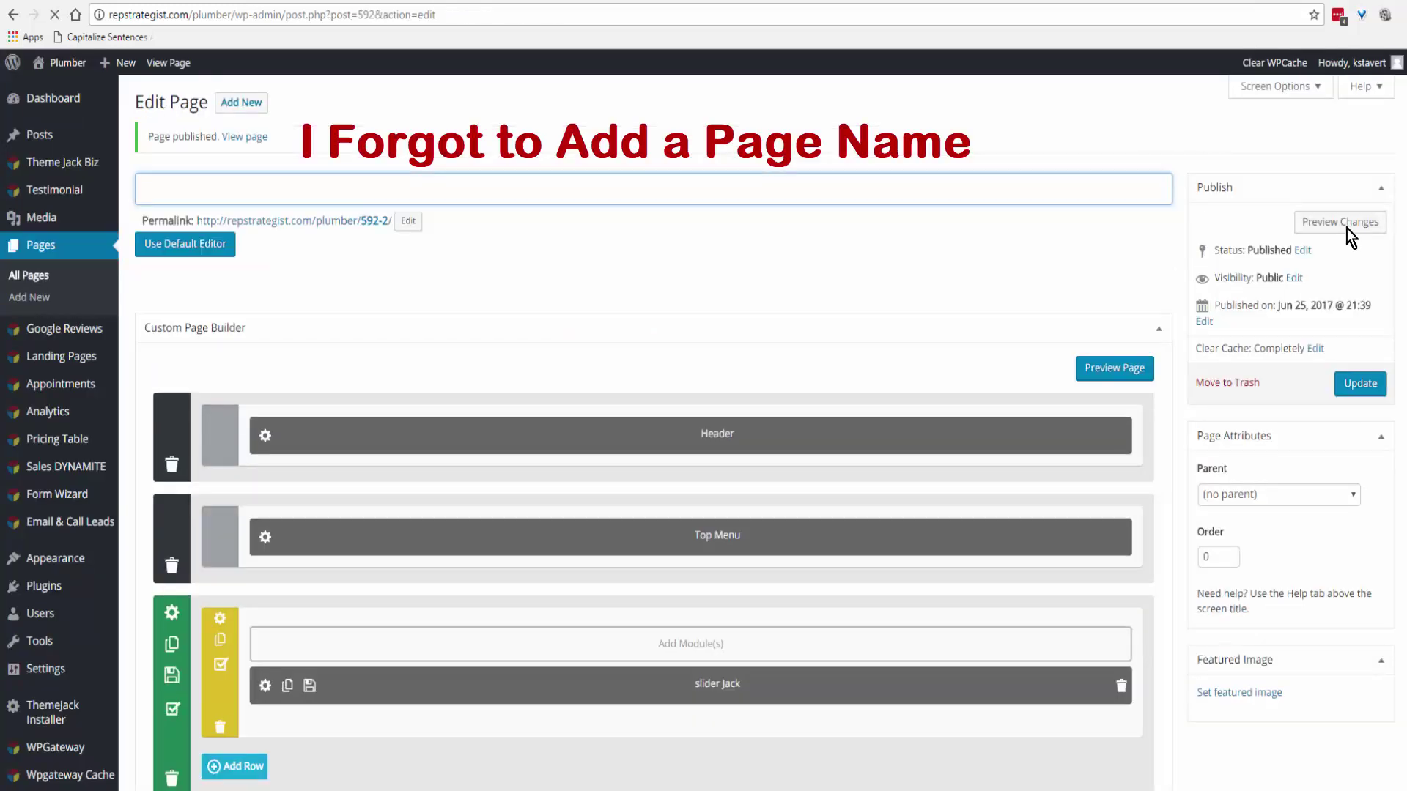
left_click(1346, 230)
scroll(1048, 429, "down", 2)
scroll(1048, 425, "up", 15)
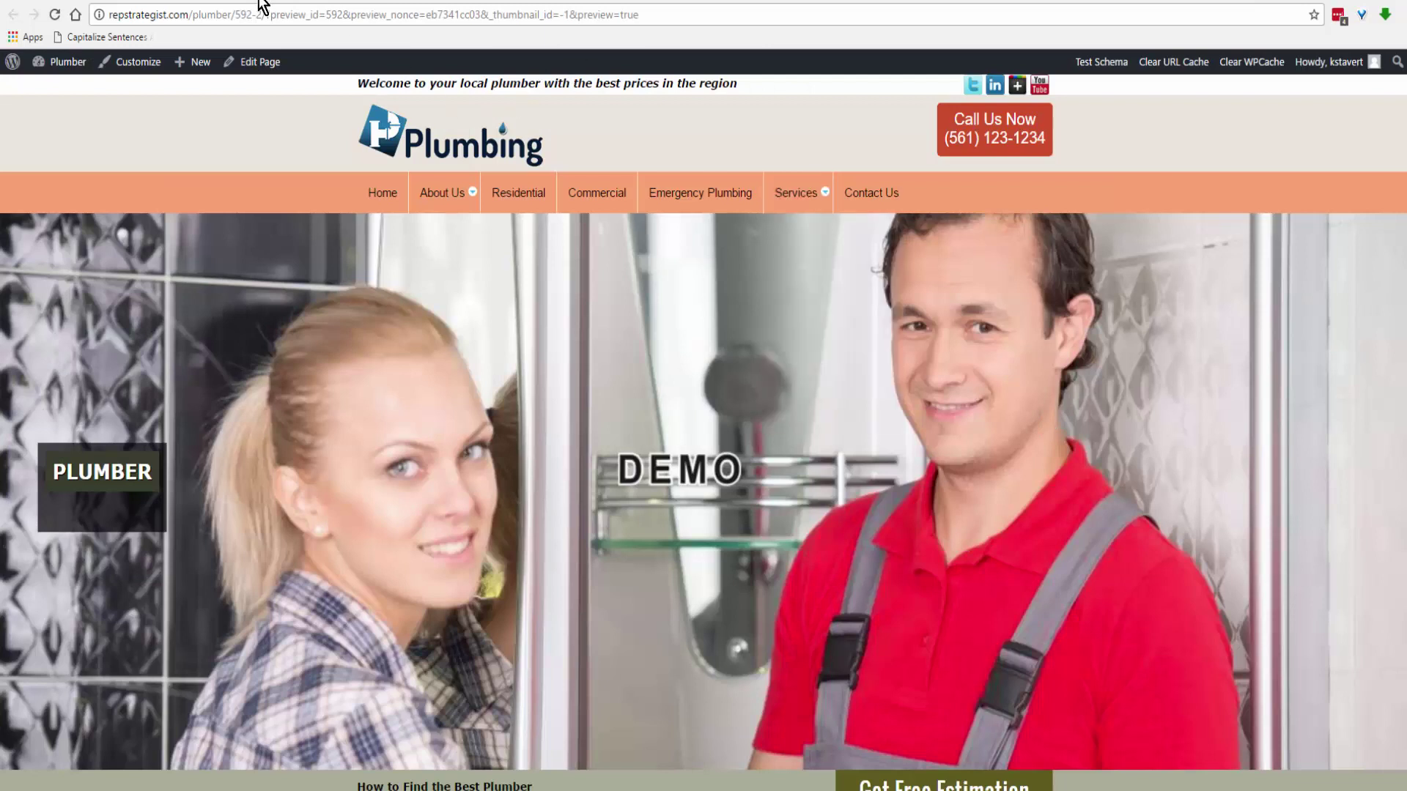
left_click(260, 2)
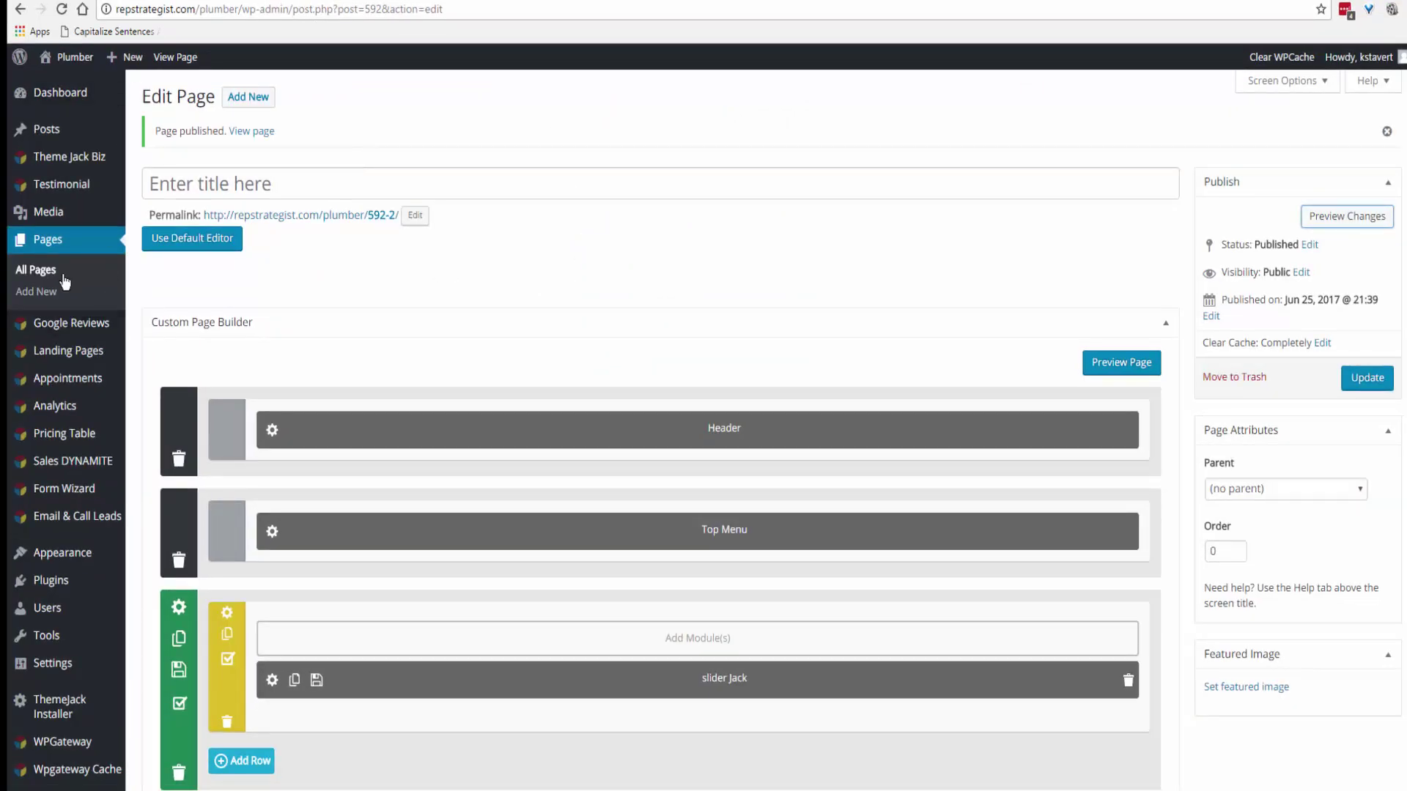
Go to All Pages and view the new page test page live
left_click(32, 275)
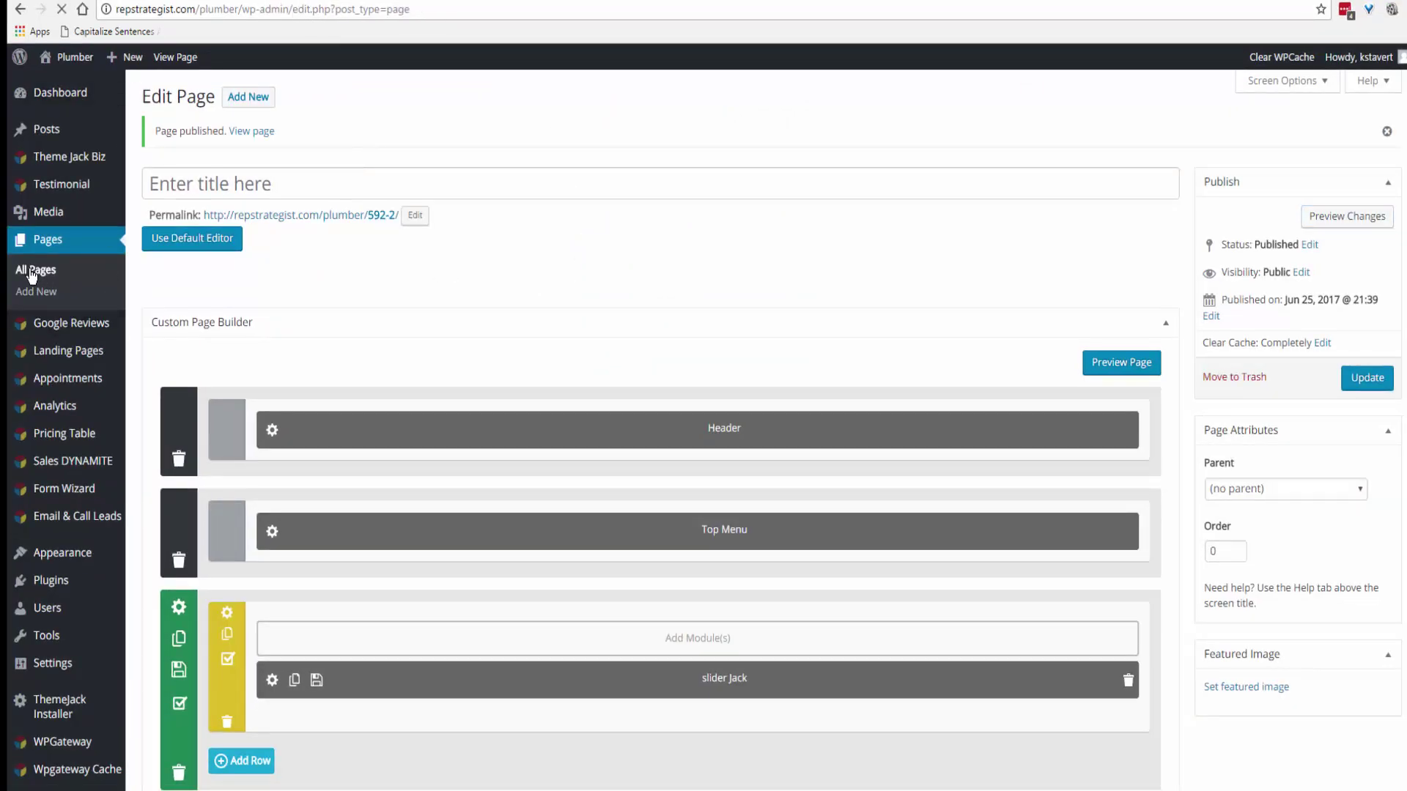
mouse_move(179, 246)
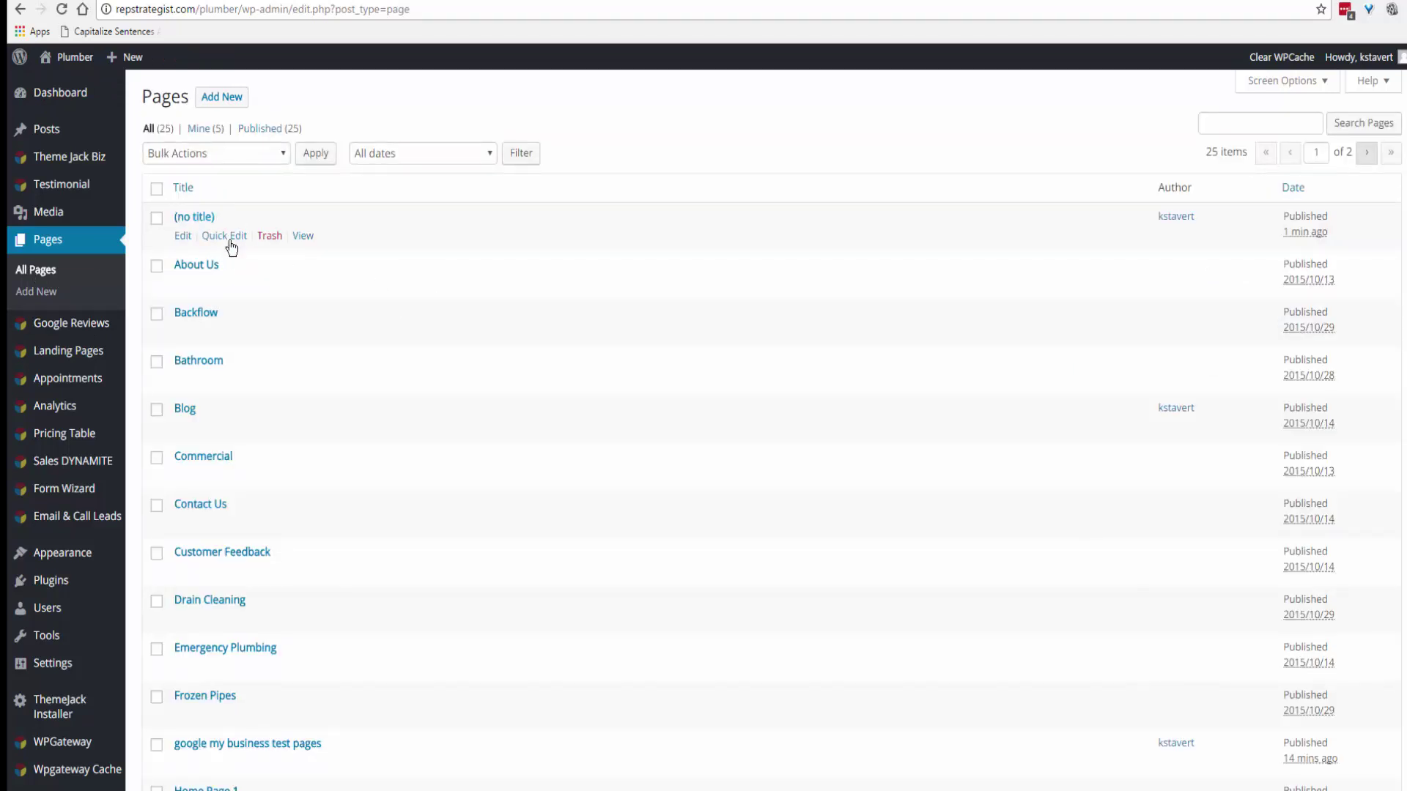
scroll(305, 512, "down", 6)
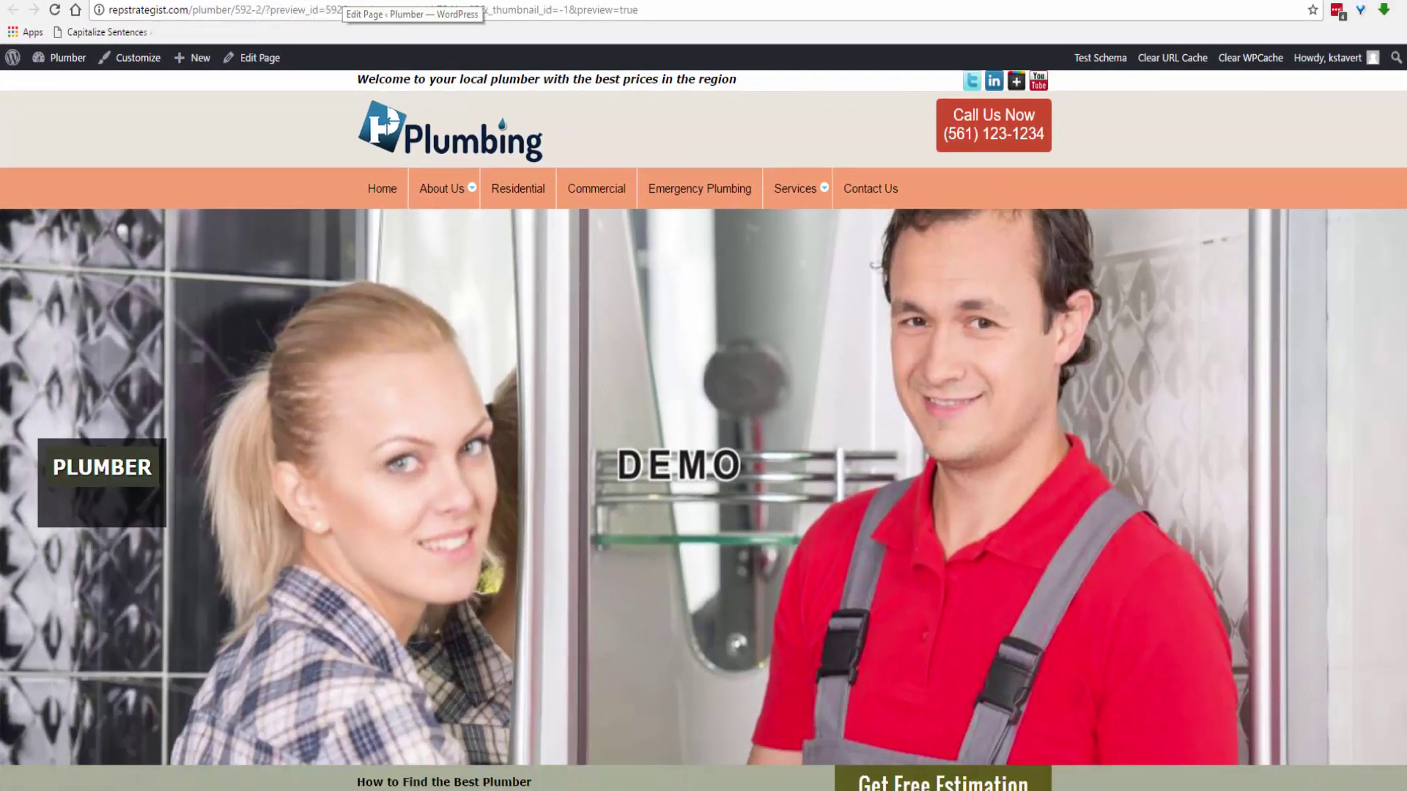
scroll(252, 62, "down", 1)
In the new page test editor, add an empty two-column row below the orange section's text and Contact Form row
left_click(253, 59)
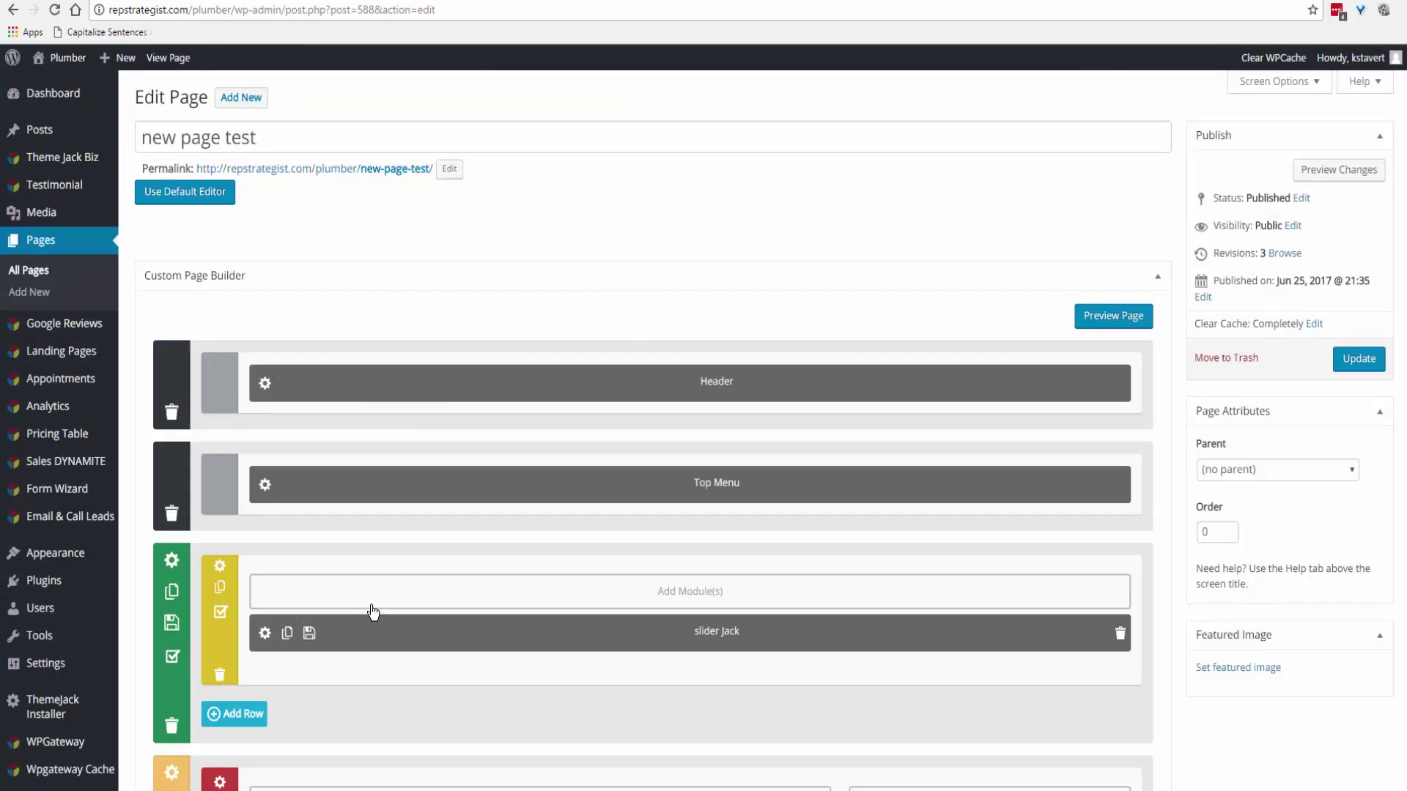
scroll(365, 650, "down", 3)
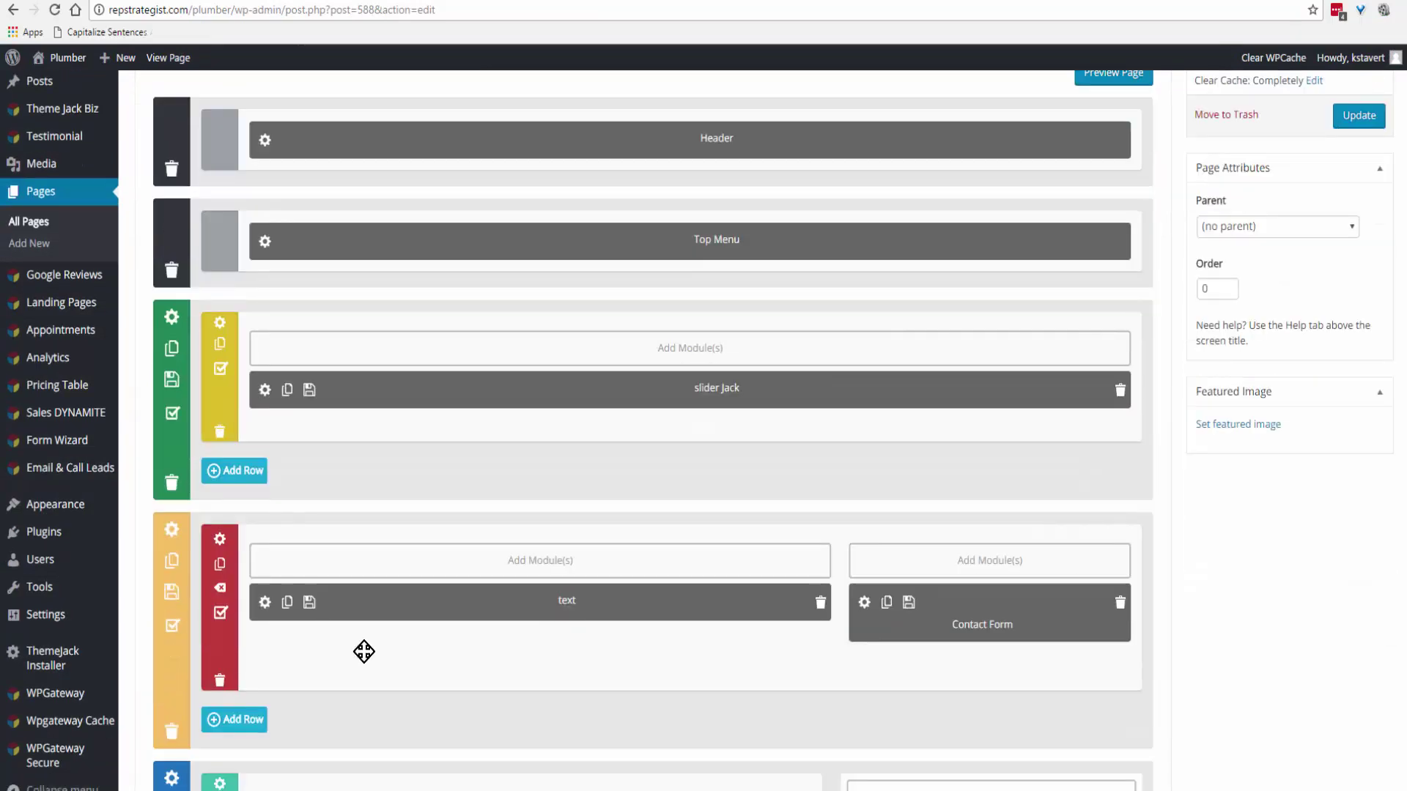
scroll(365, 650, "up", 3)
scroll(380, 619, "down", 9)
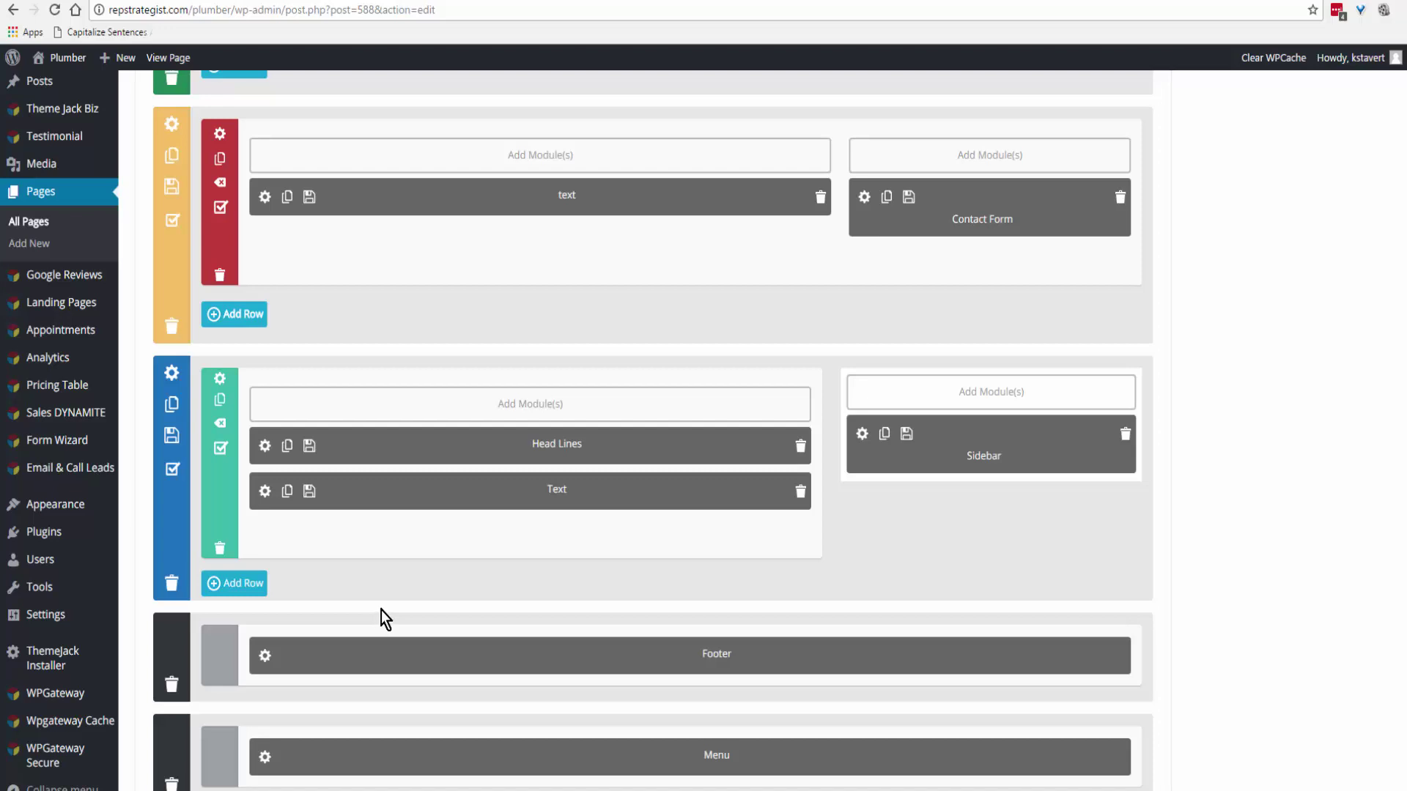
scroll(372, 605, "up", 9)
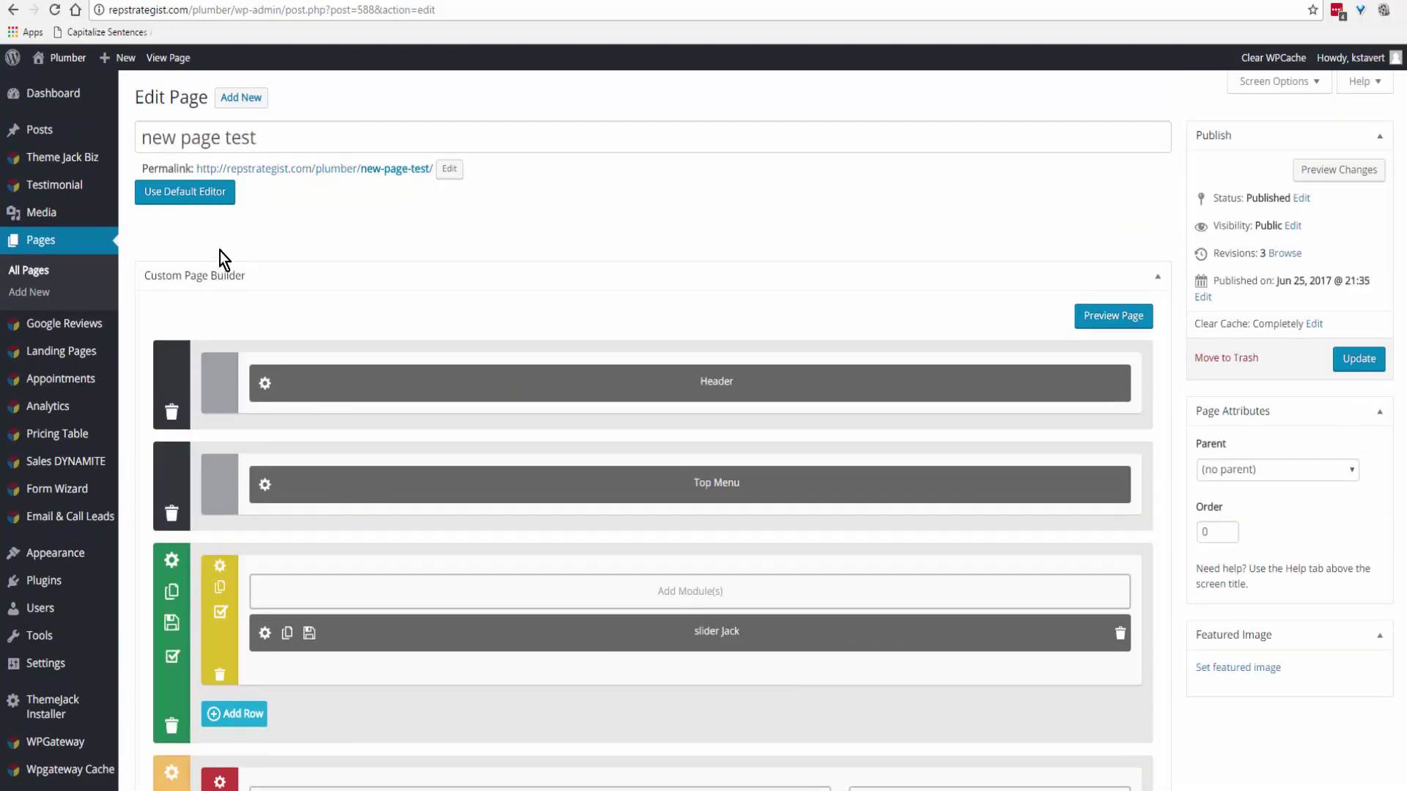
scroll(374, 631, "down", 10)
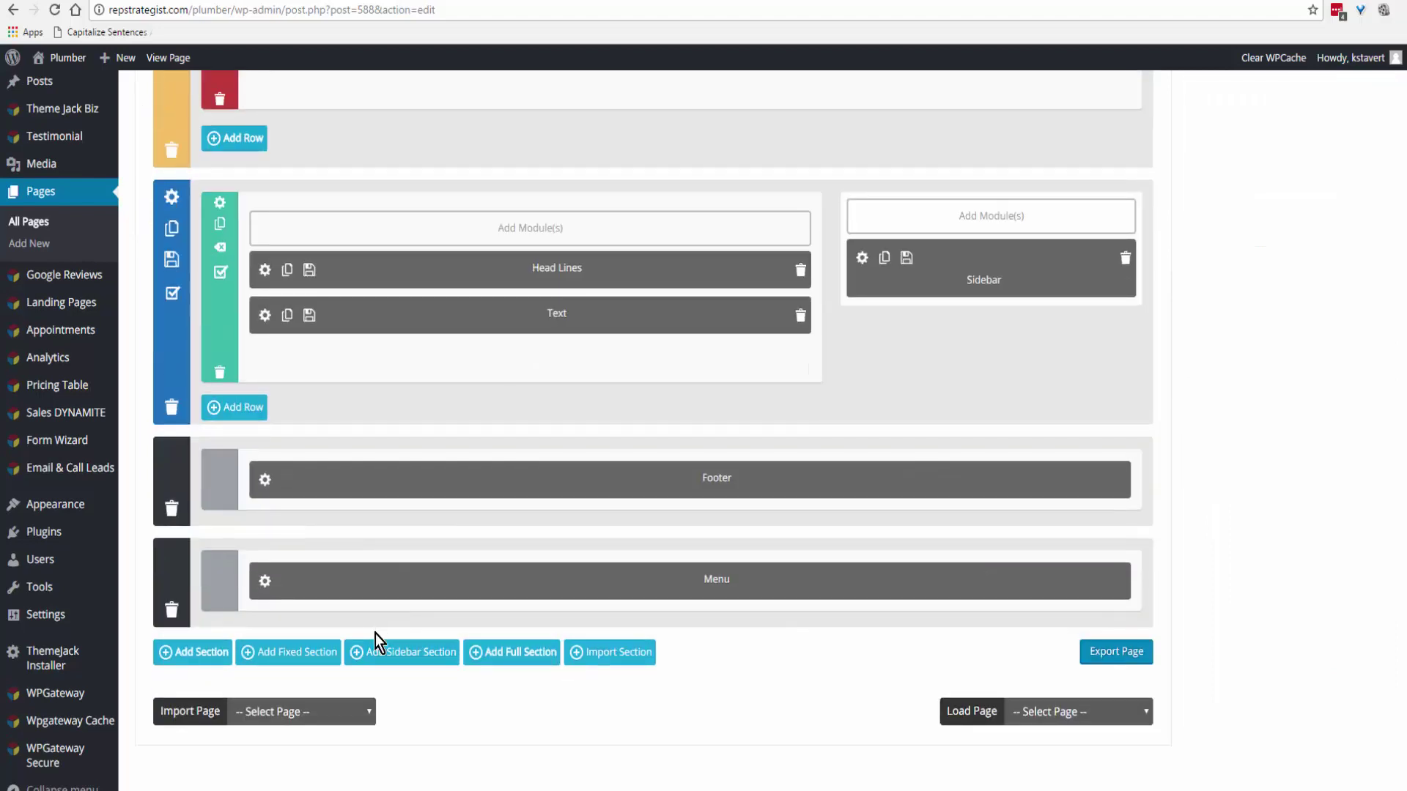
left_click(375, 651)
scroll(606, 495, "down", 8)
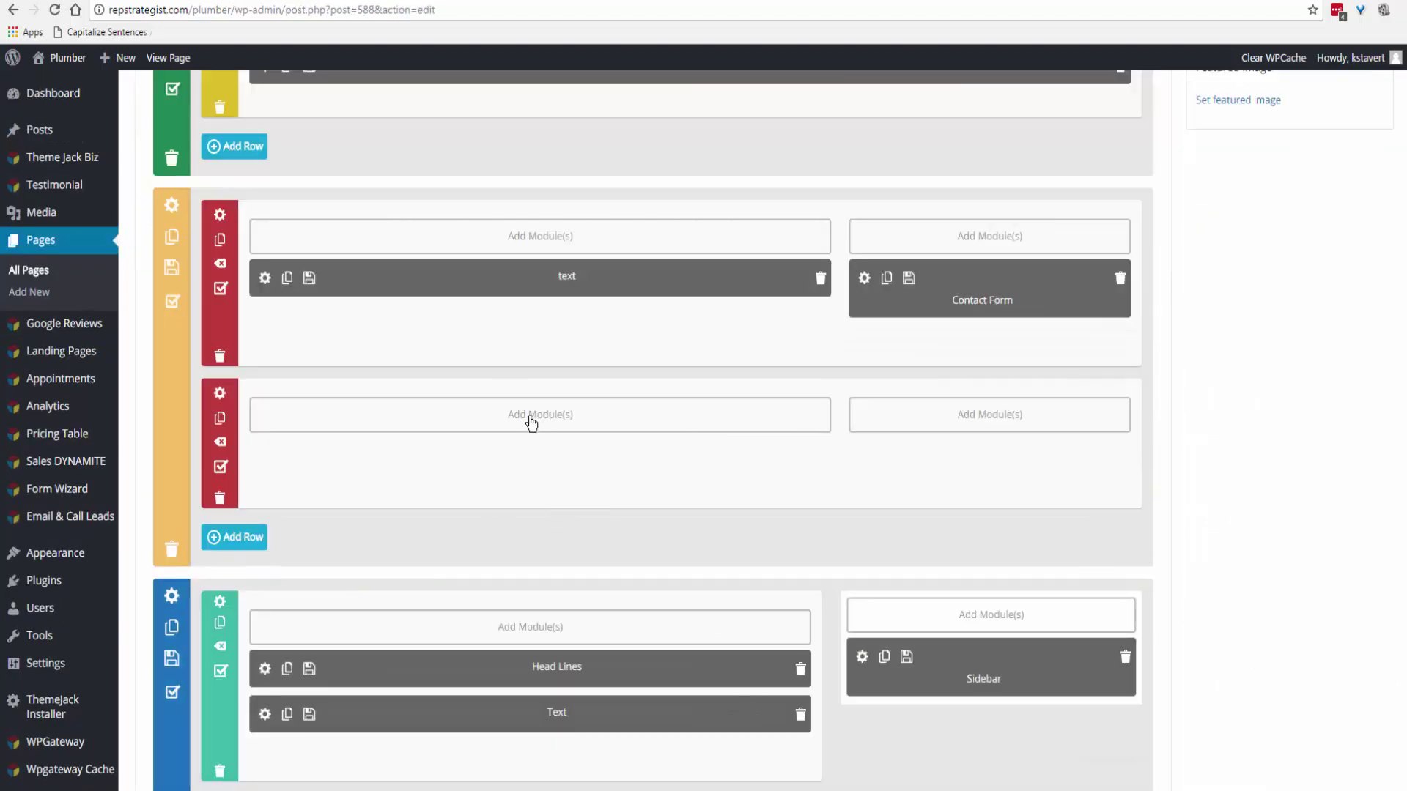
Insert the saved emergency cleaning custom module into the new row's left column
left_click(540, 419)
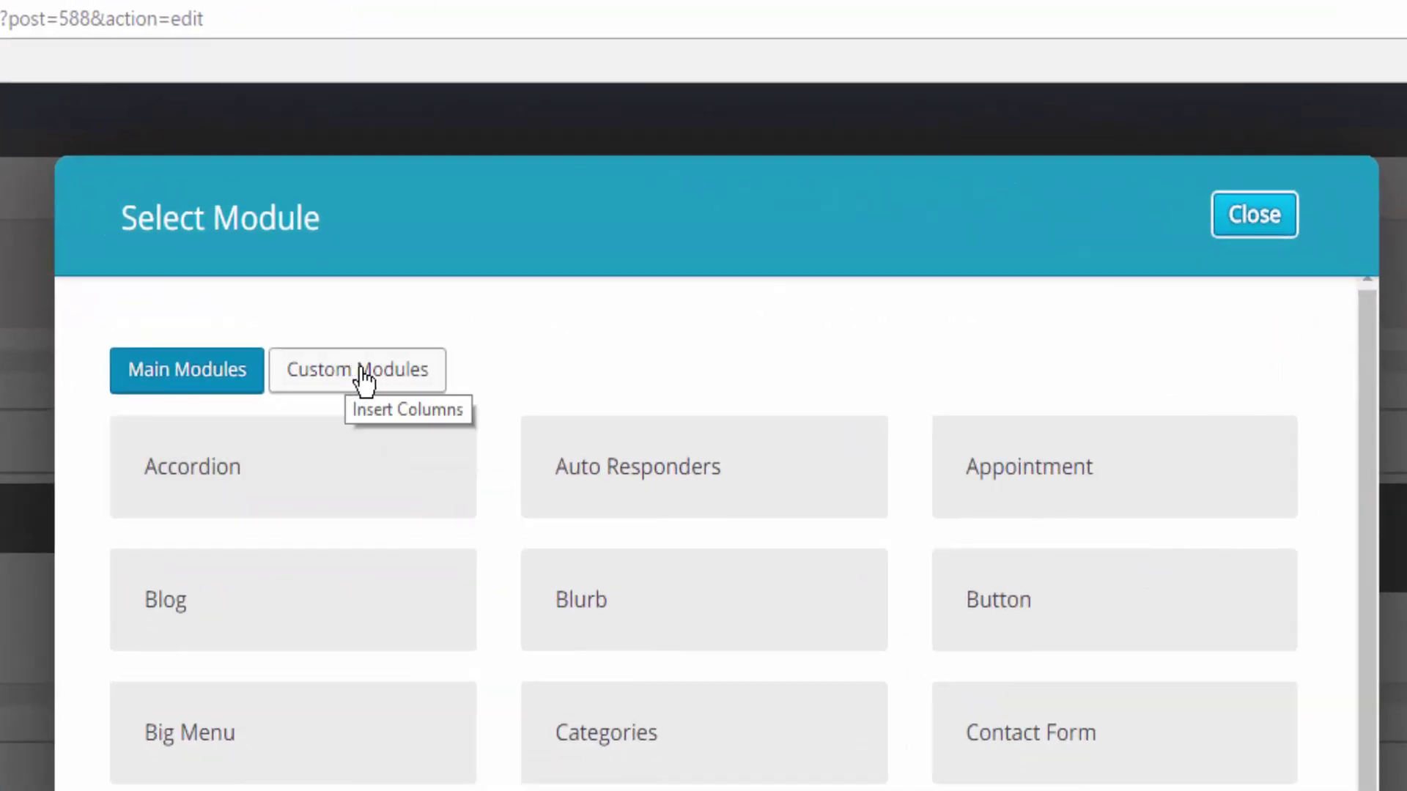
left_click(363, 373)
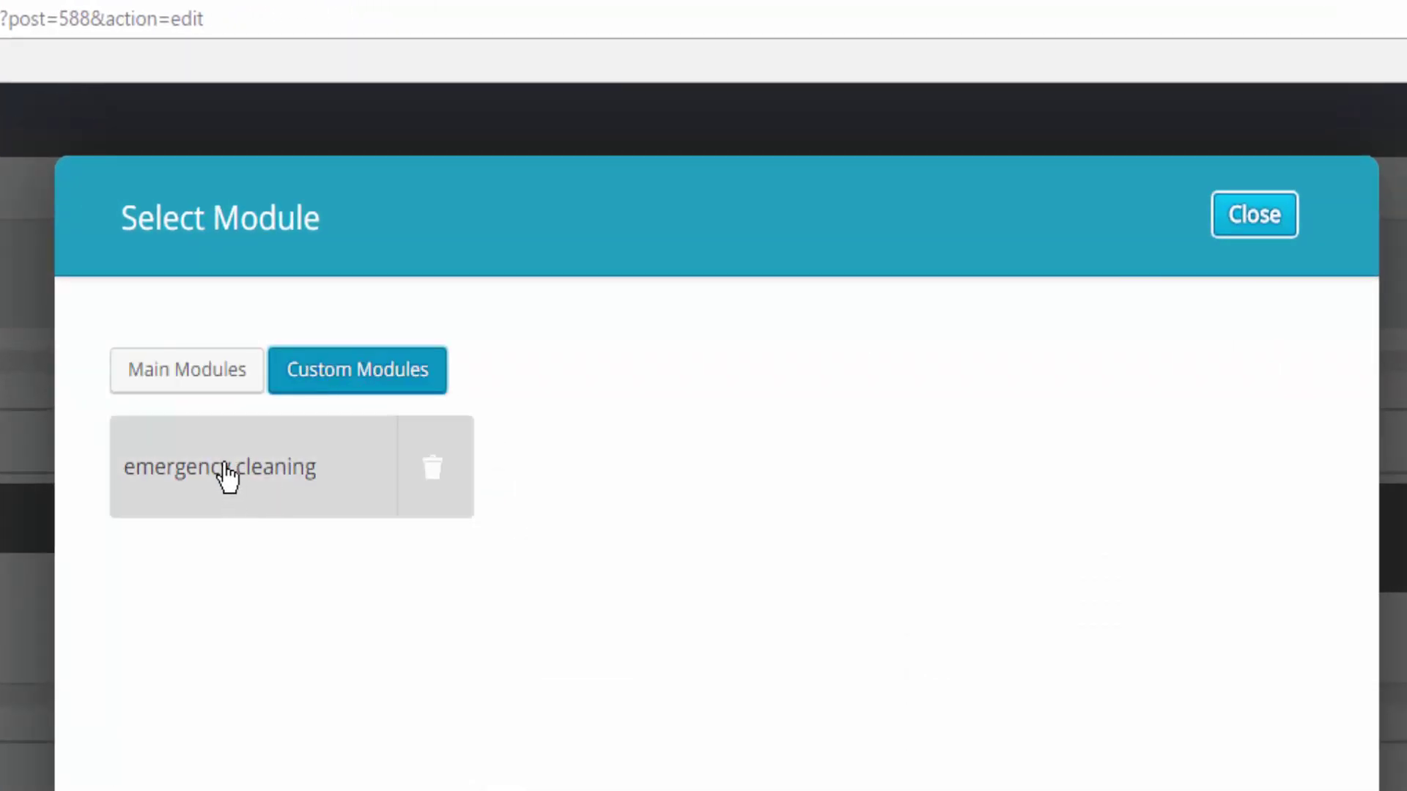
left_click(227, 473)
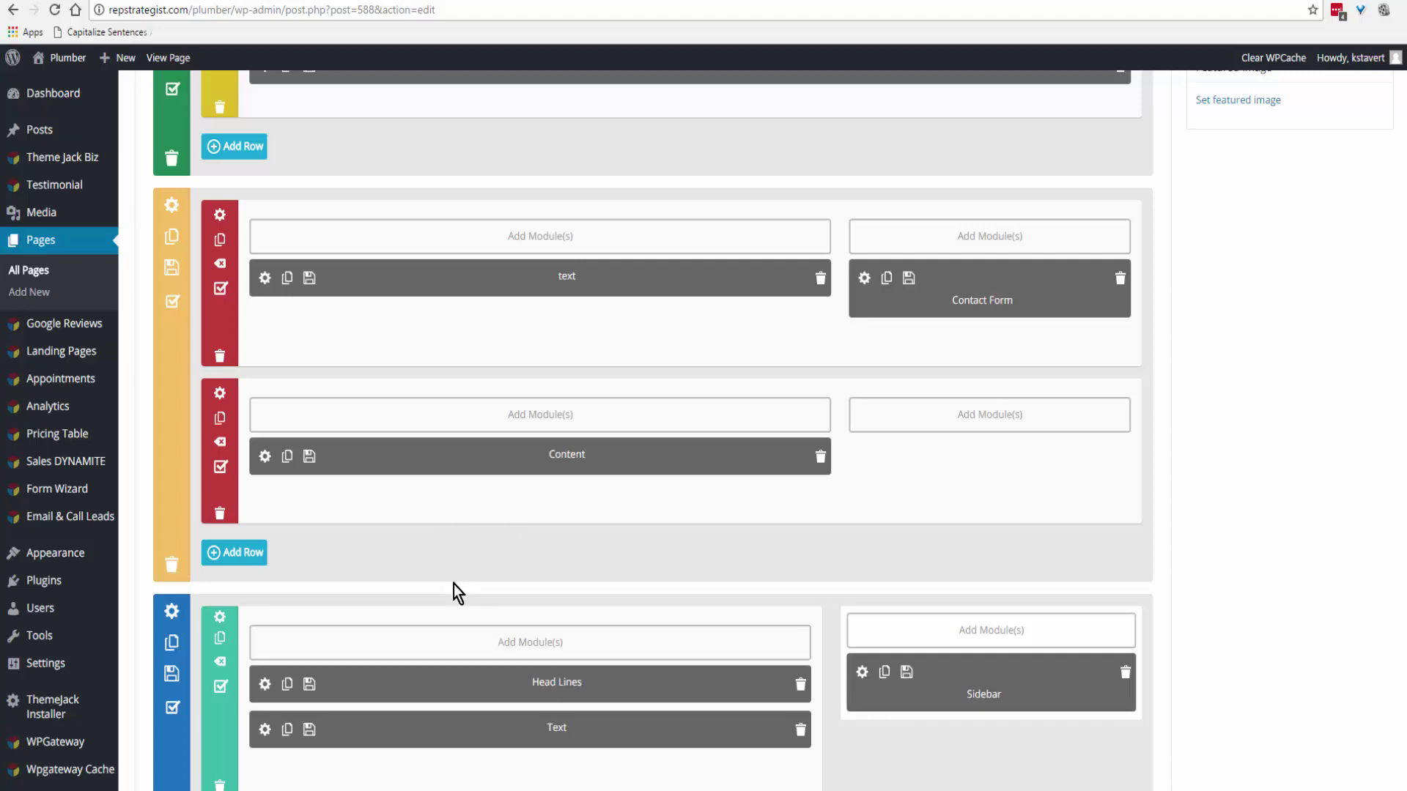
Update the page, check the emergency plumbing content in the live preview, and return to editing
scroll(1157, 521, "up", 5)
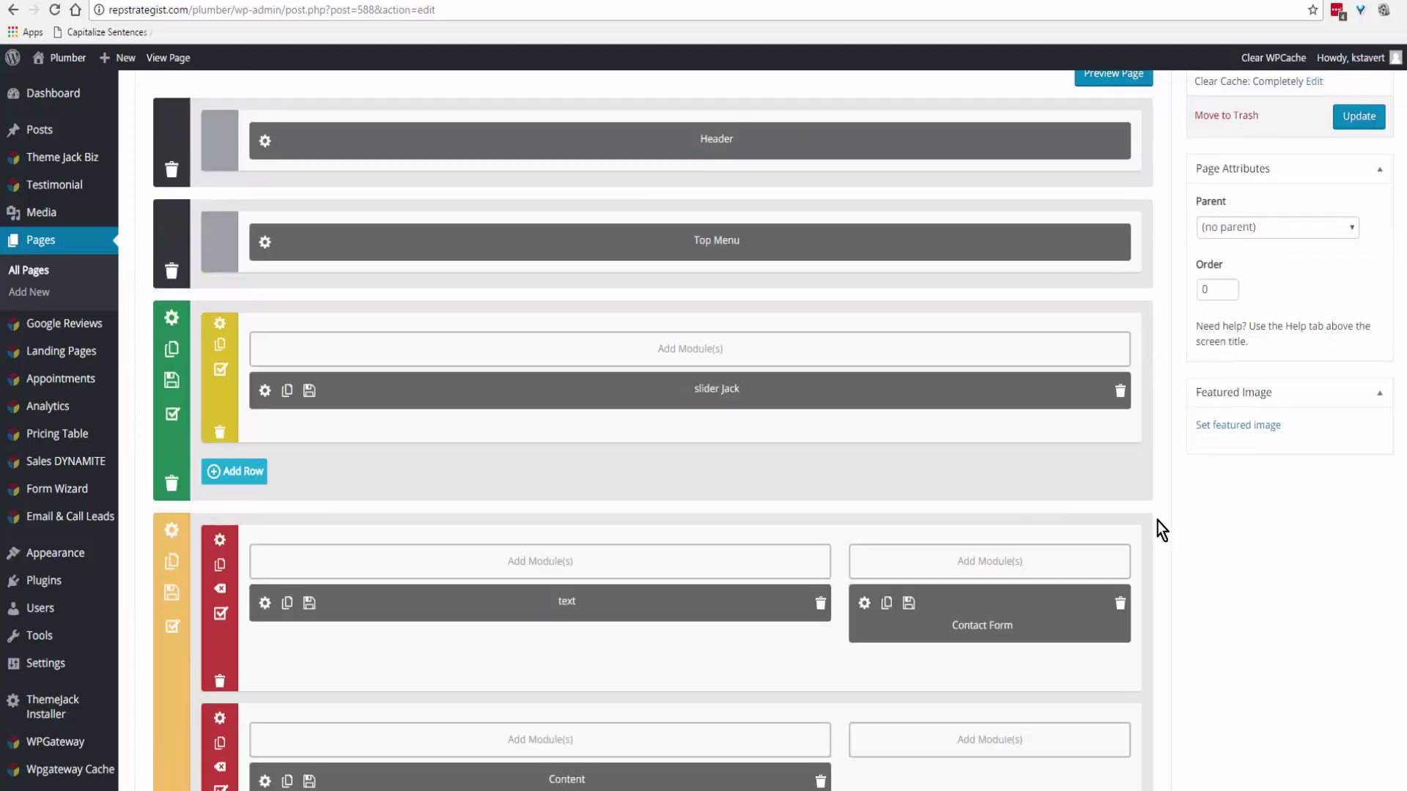
scroll(1161, 531, "up", 3)
left_click(1357, 361)
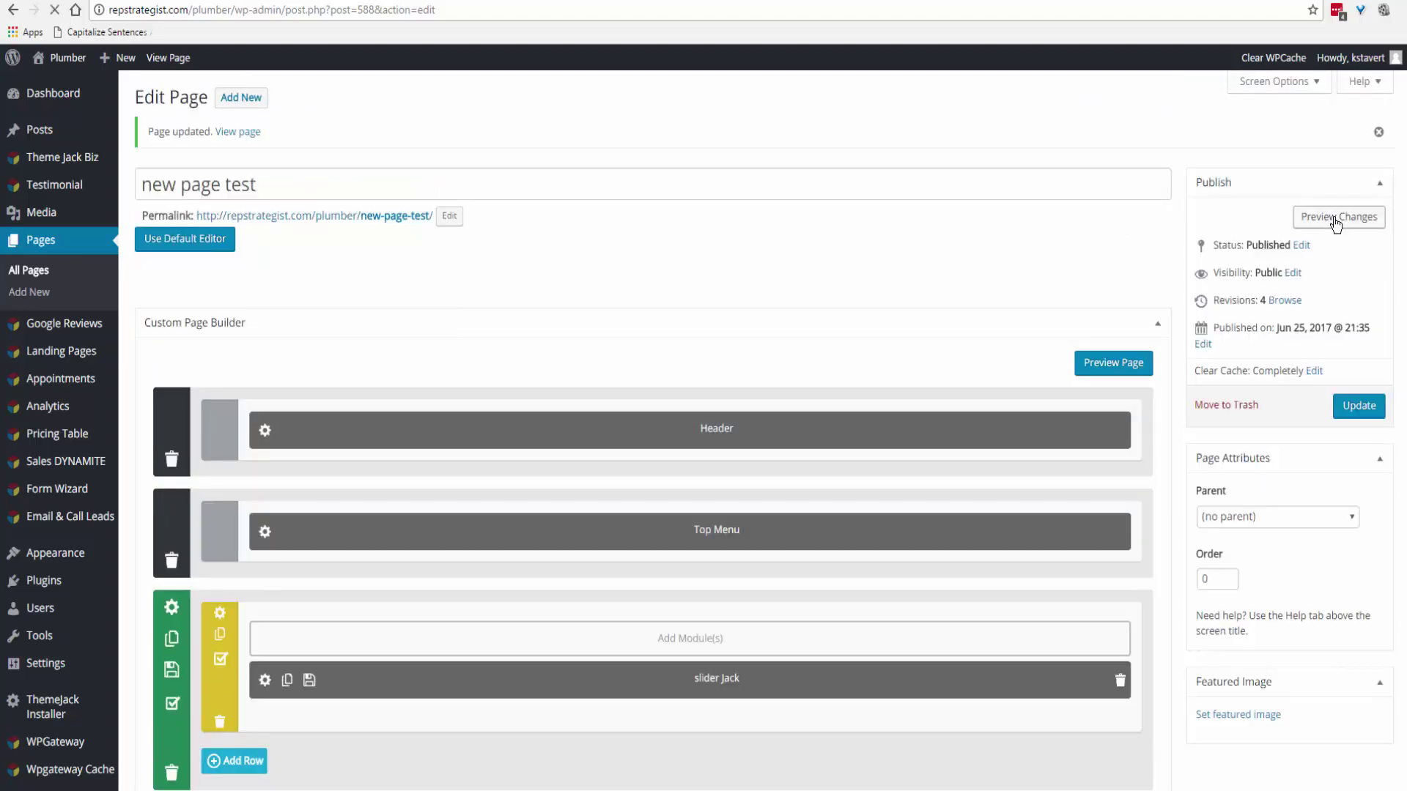
left_click(1335, 218)
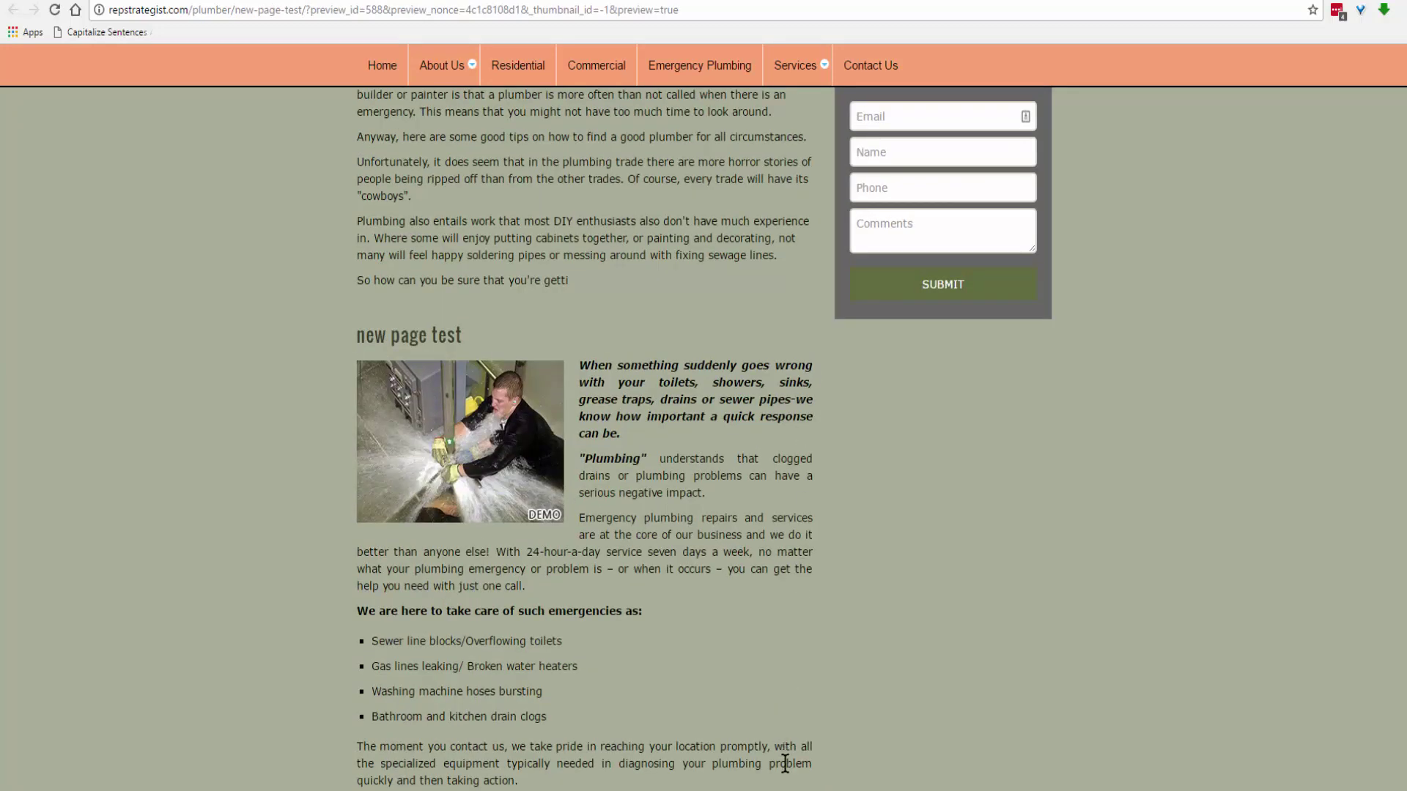
scroll(798, 781, "down", 3)
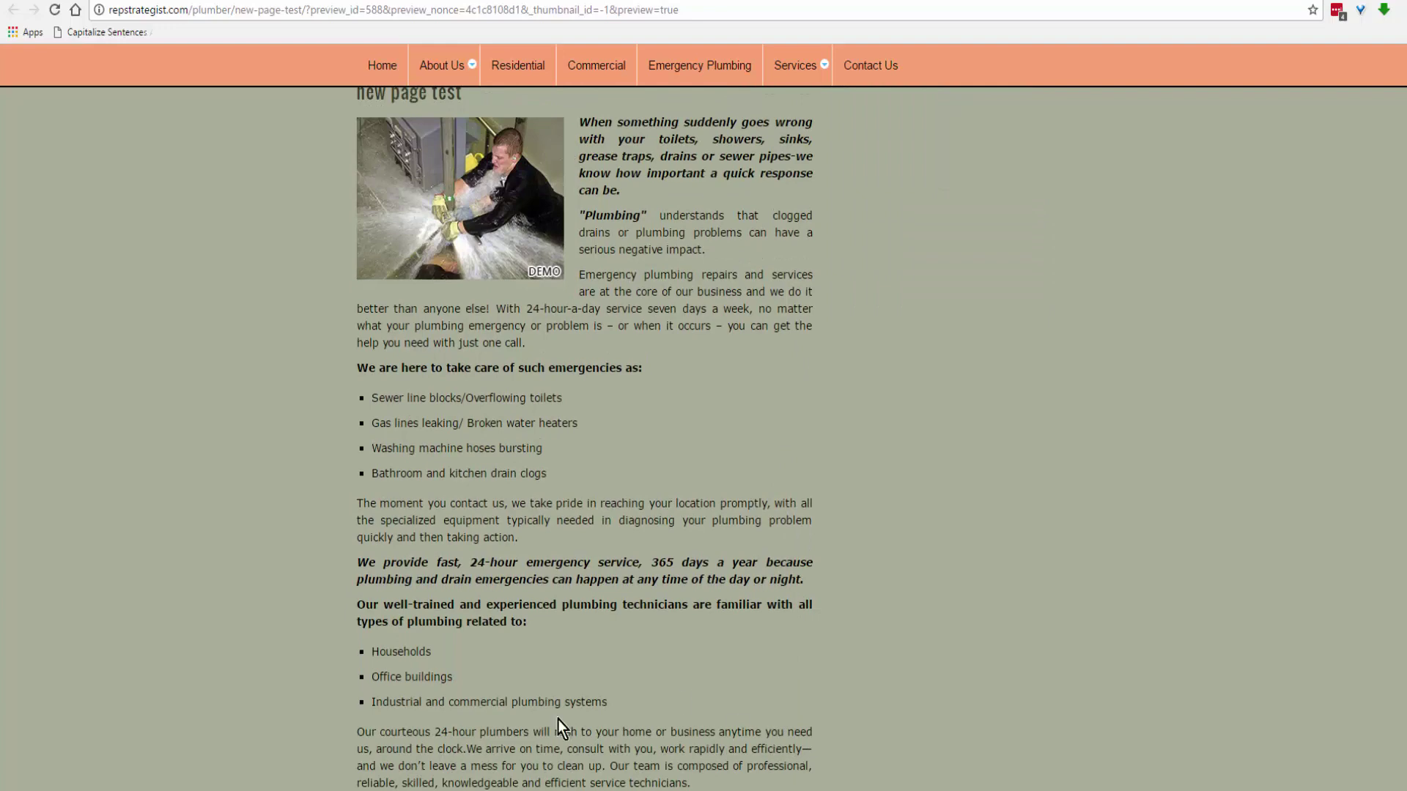
scroll(587, 476, "up", 4)
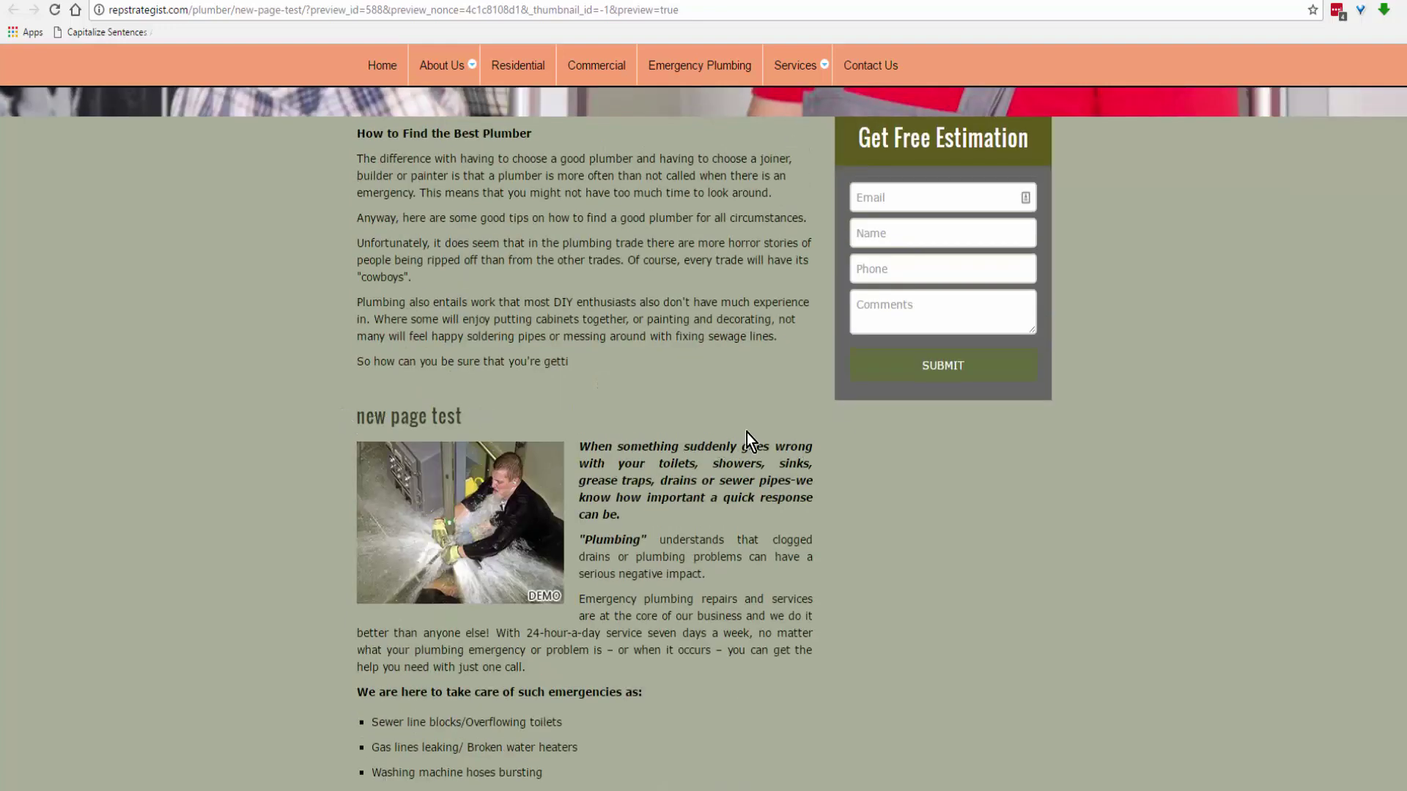
left_click(220, 2)
left_click(235, 1)
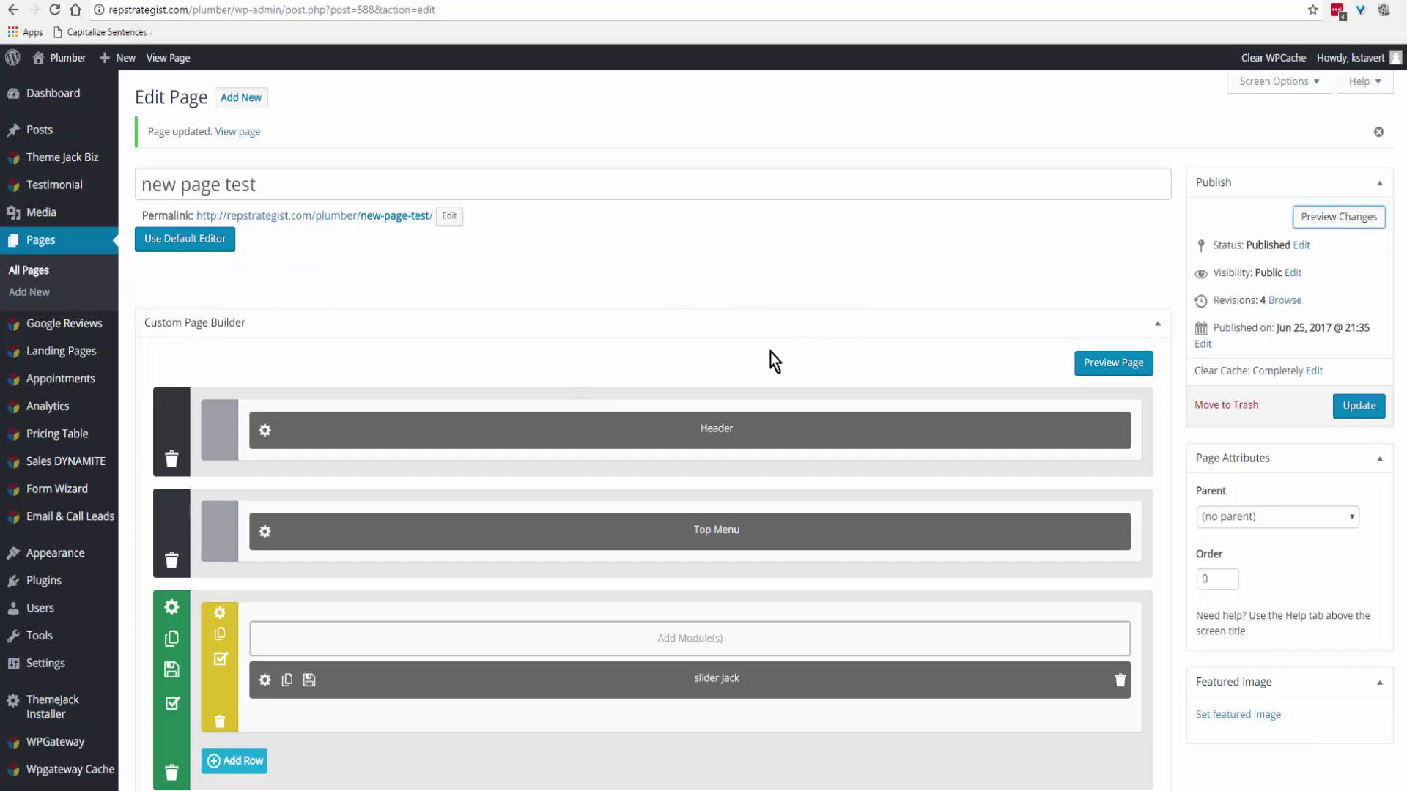
Export the updated new page test layout from the bottom of the builder as a saved page
scroll(767, 340, "down", 3)
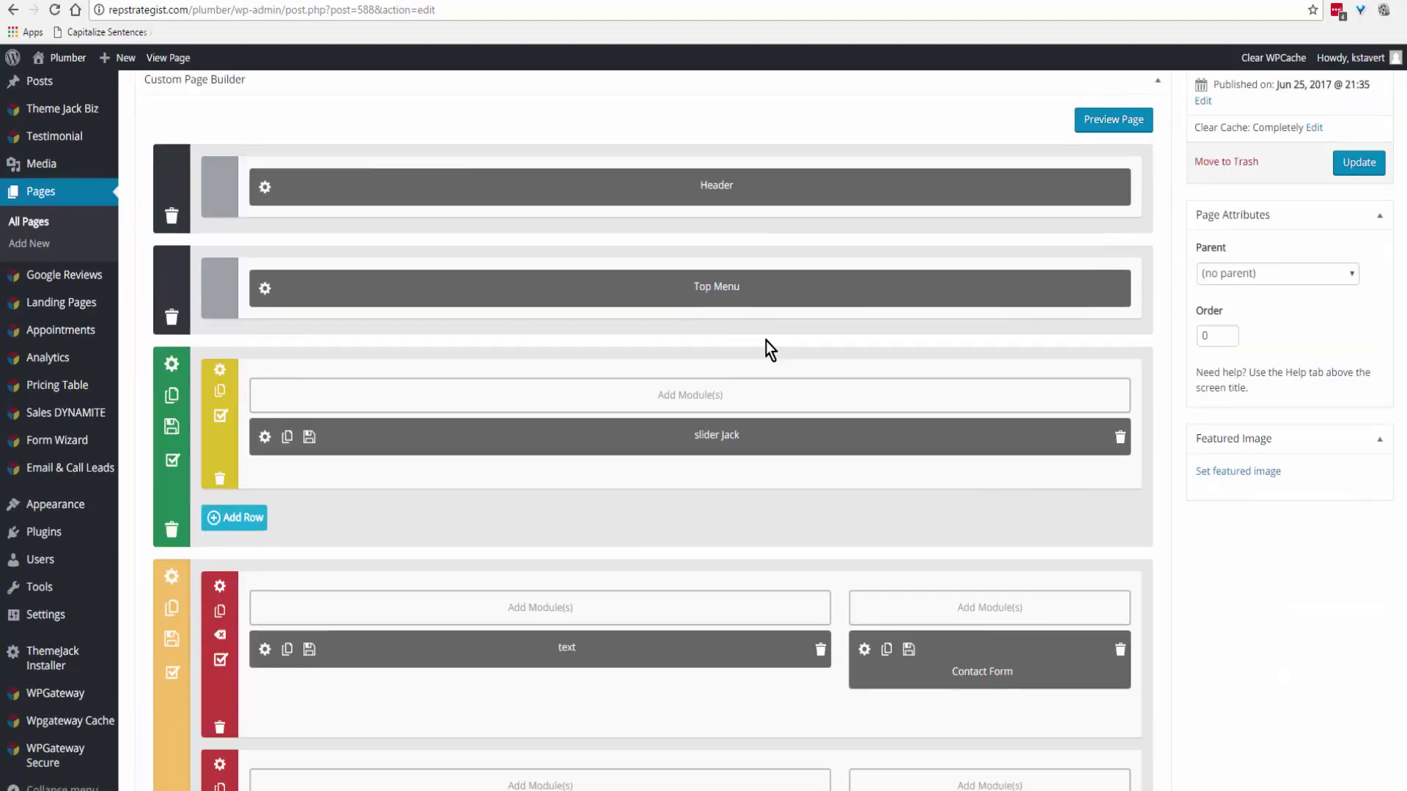
scroll(734, 380, "down", 5)
scroll(734, 380, "down", 4)
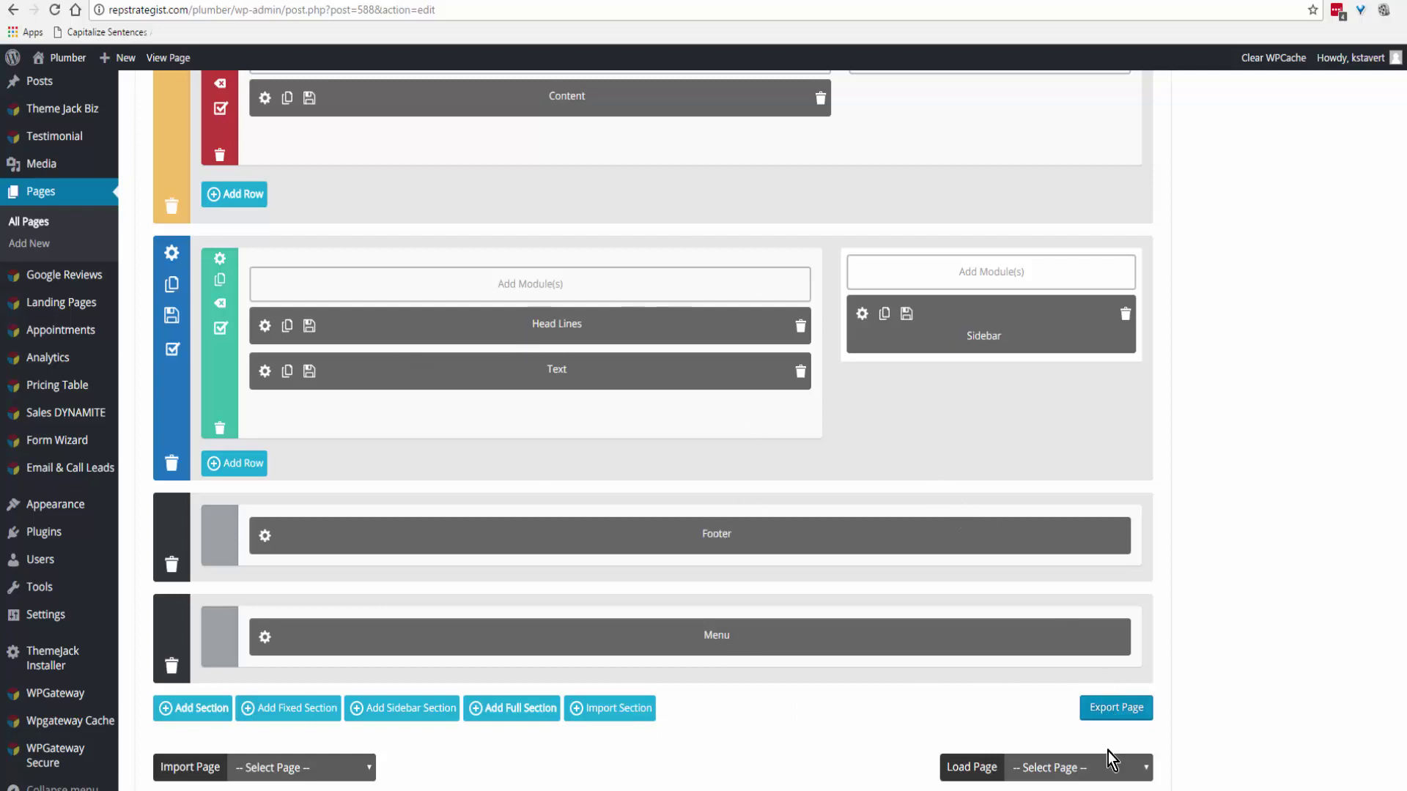
left_click(1116, 710)
left_click(795, 507)
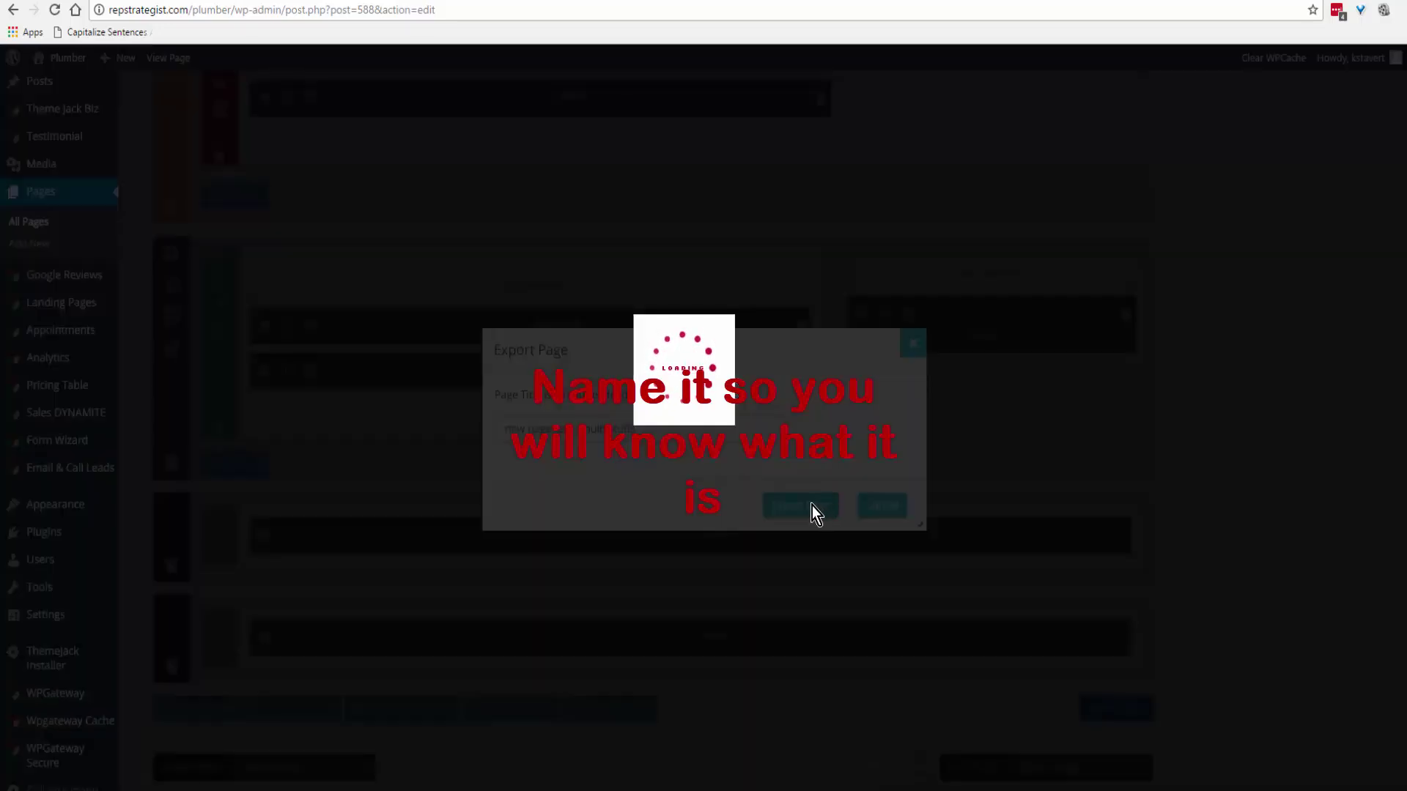
left_click(830, 105)
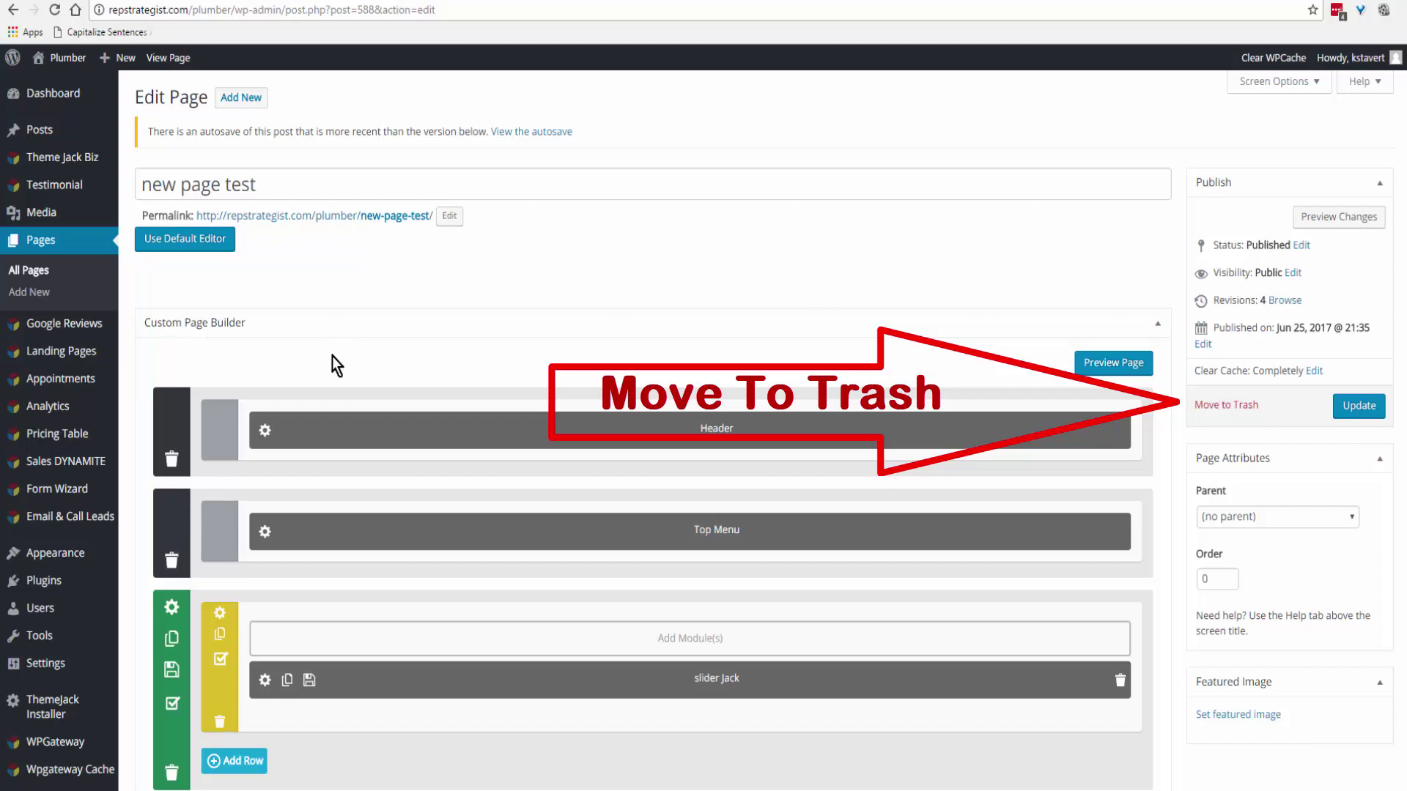
In All Pages, select google my business test pages and new page test, choosing Move to Trash
left_click(30, 270)
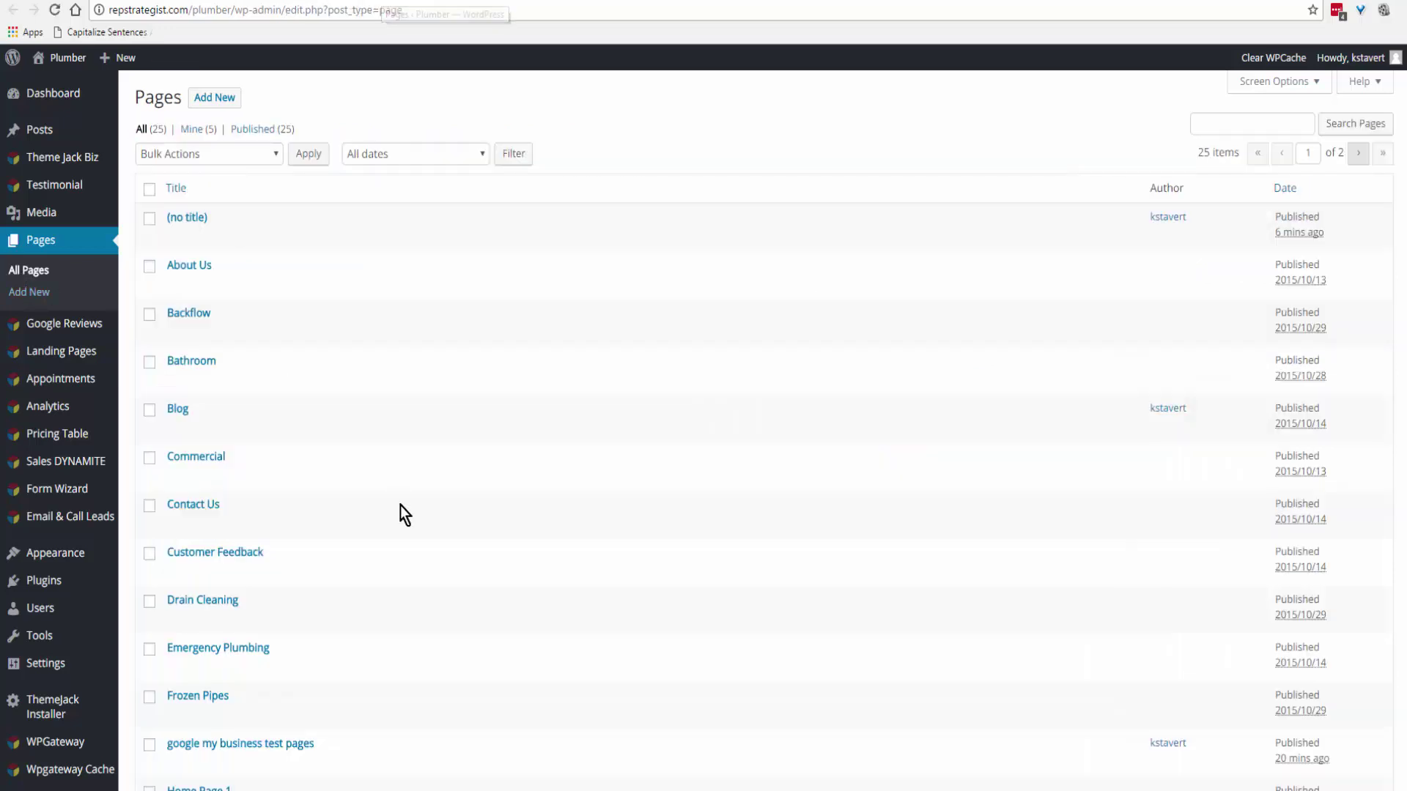
scroll(365, 484, "down", 3)
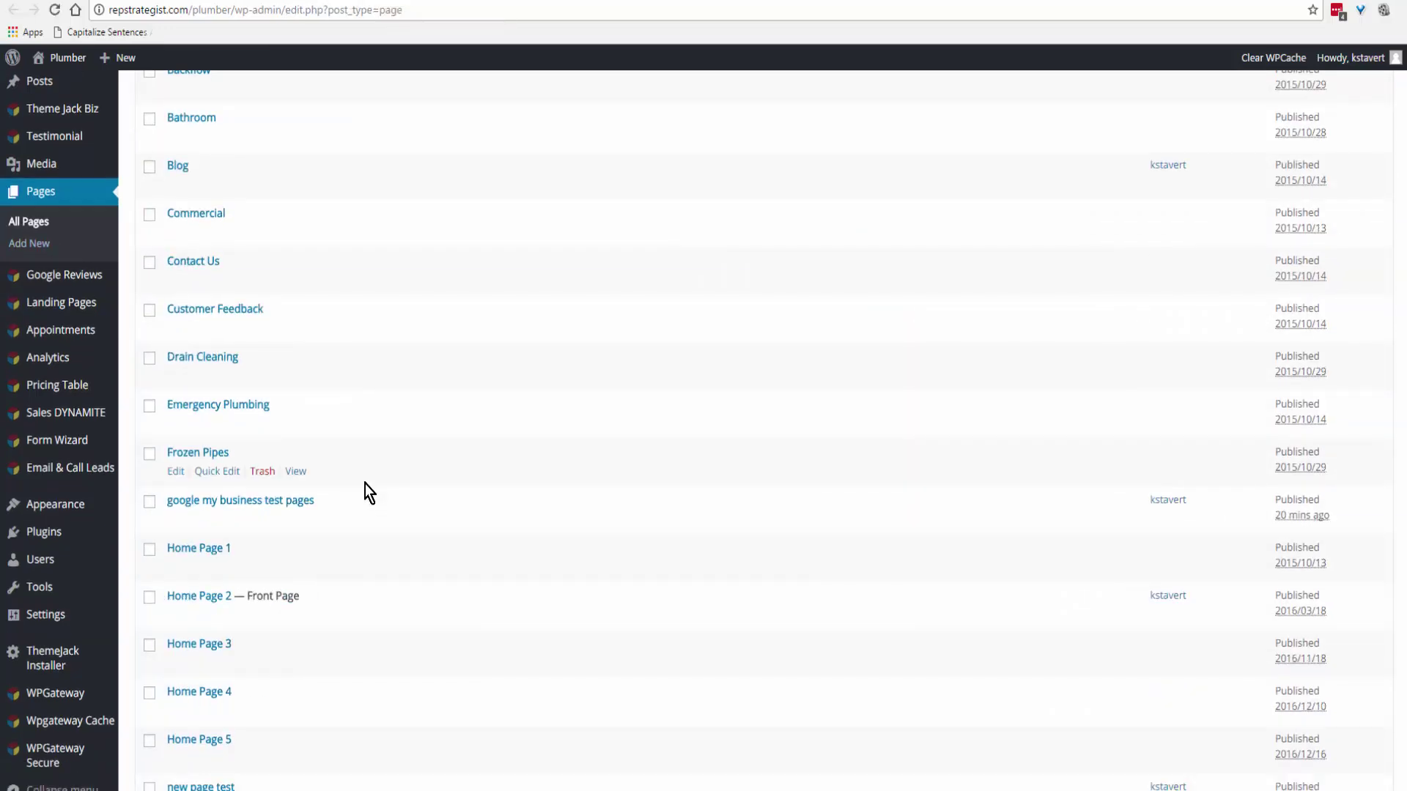
scroll(367, 481, "down", 2)
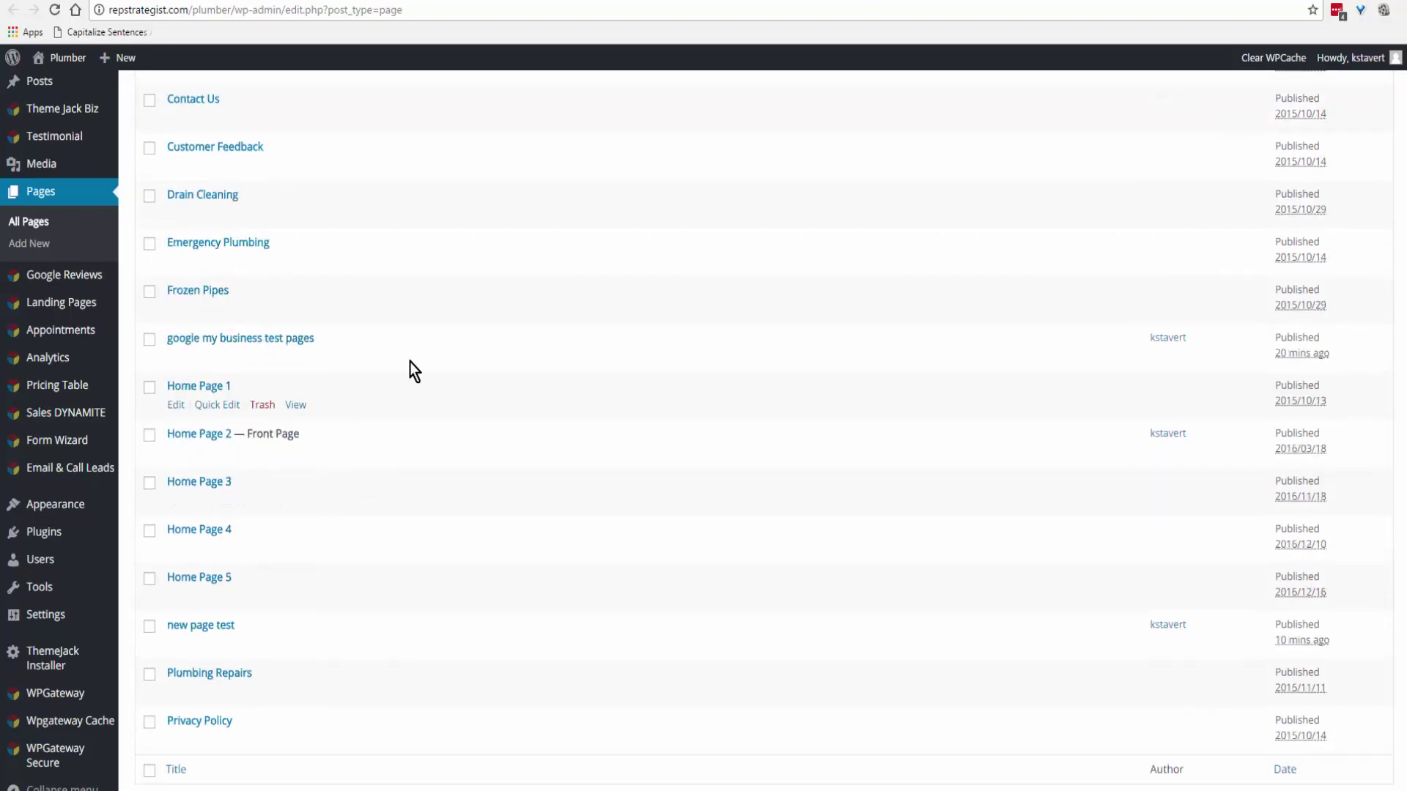
left_click(150, 341)
left_click(150, 628)
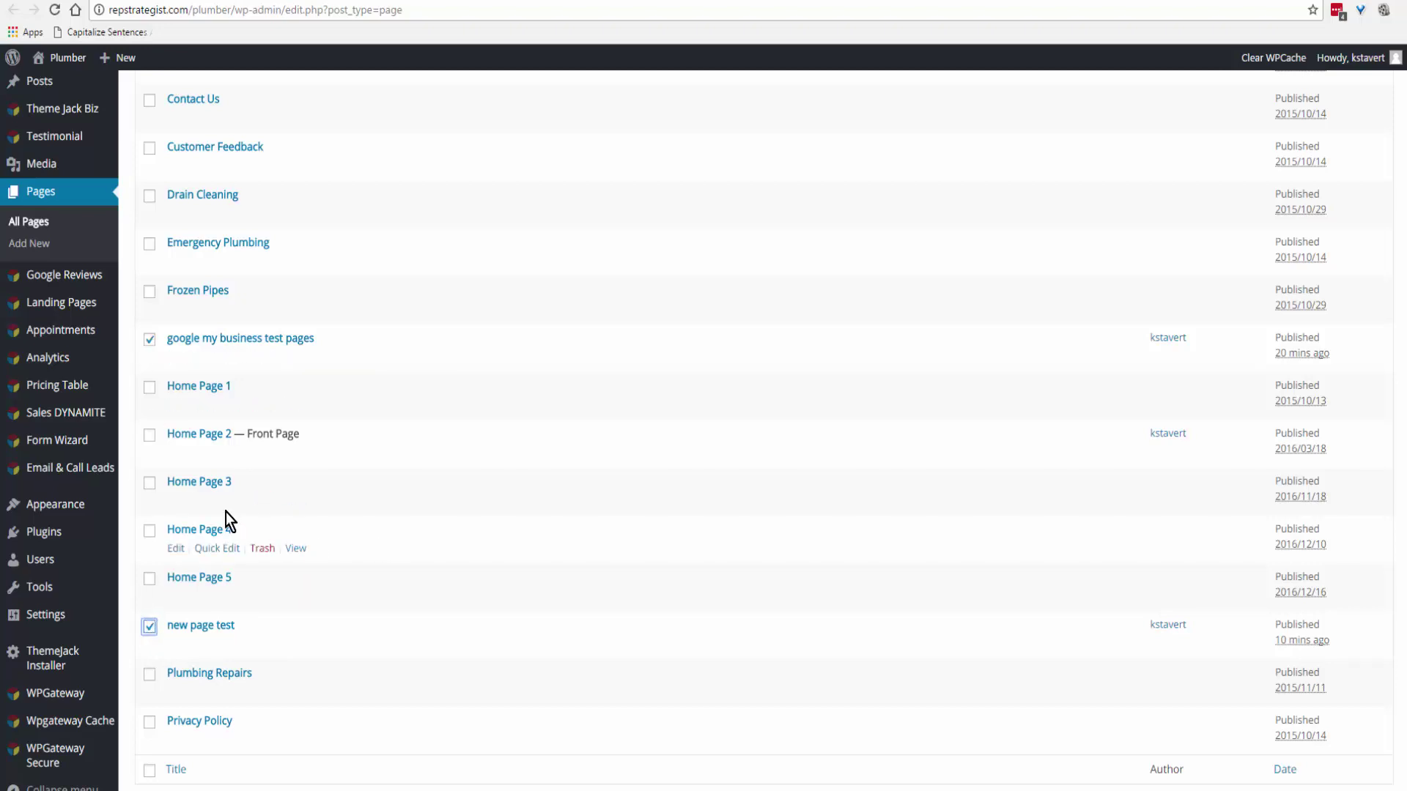
scroll(349, 528, "up", 2)
scroll(349, 541, "down", 3)
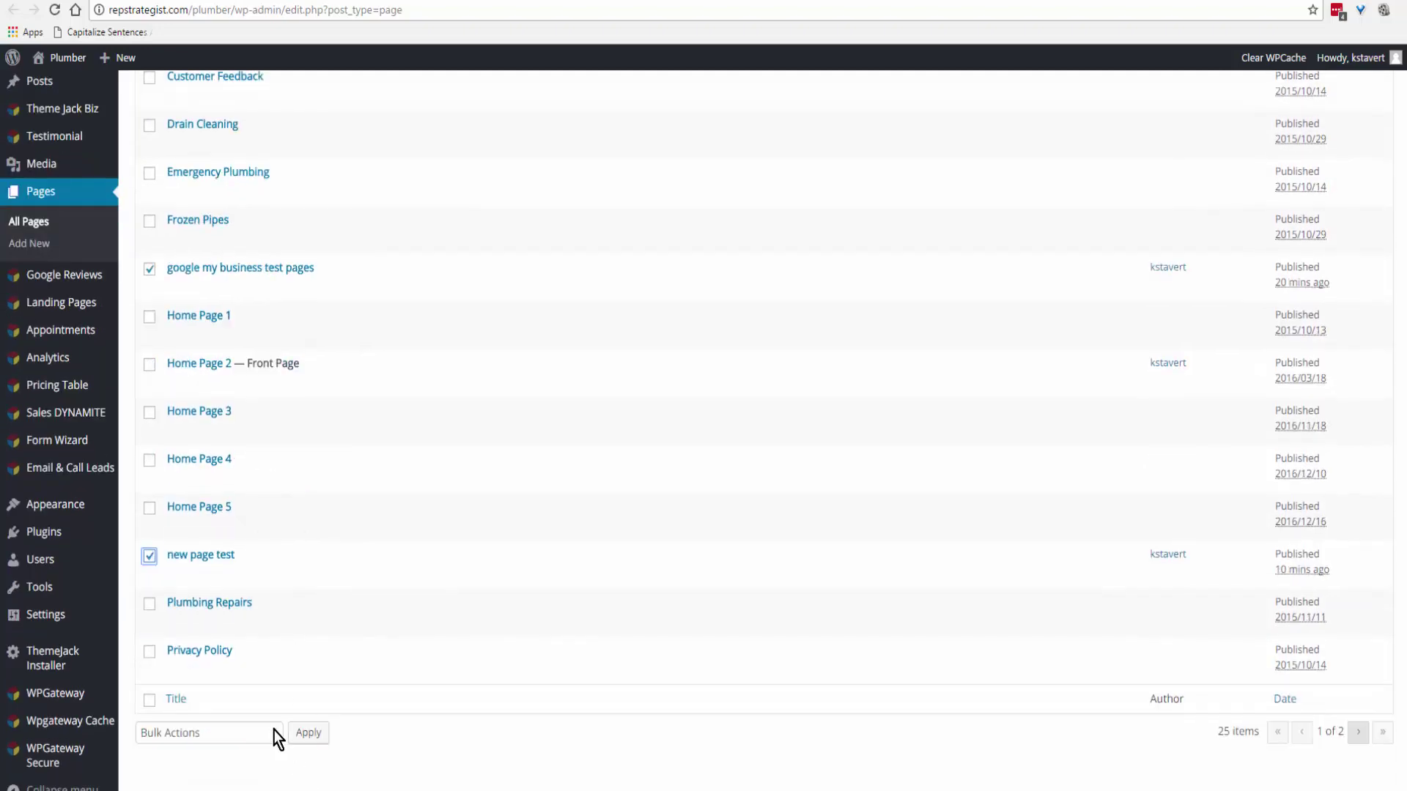
left_click(278, 731)
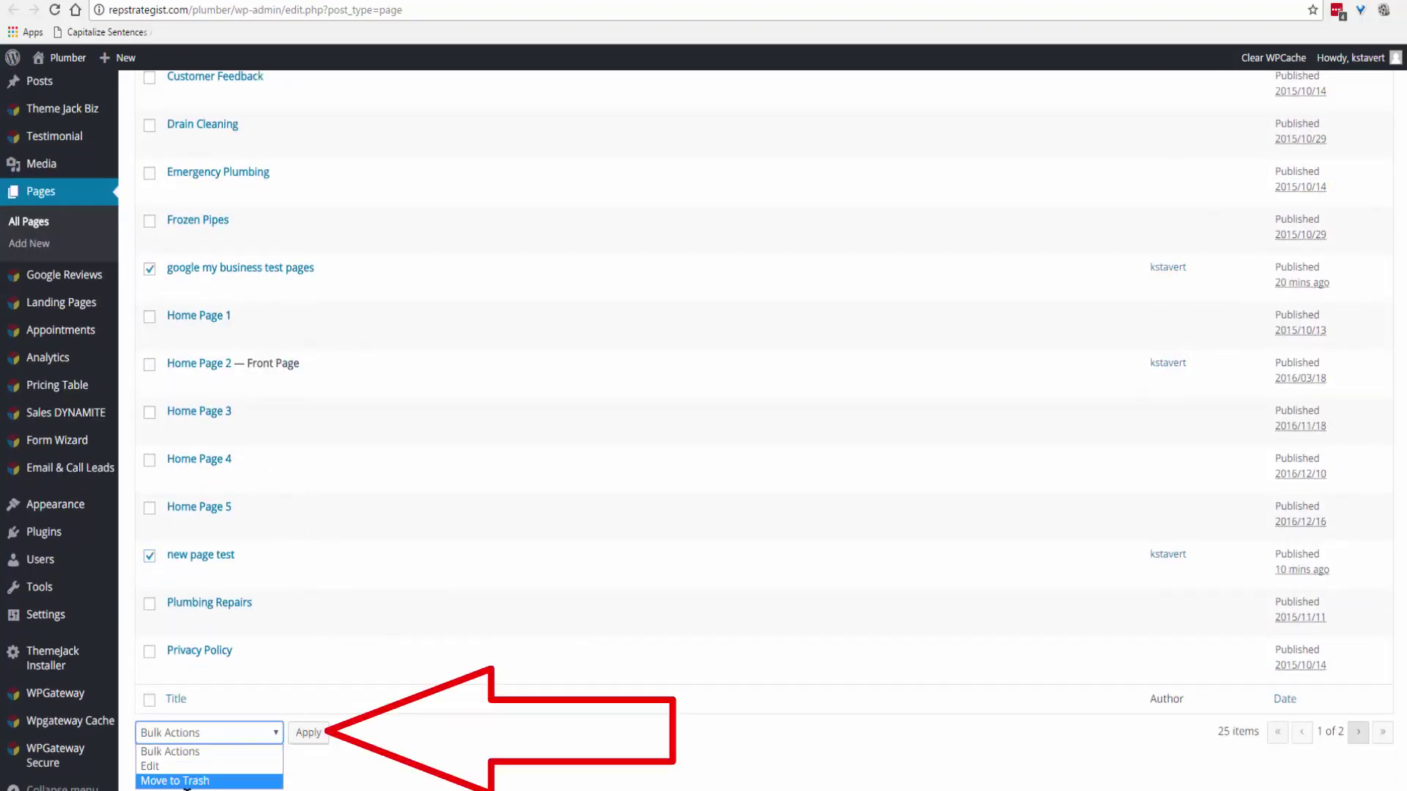
left_click(174, 781)
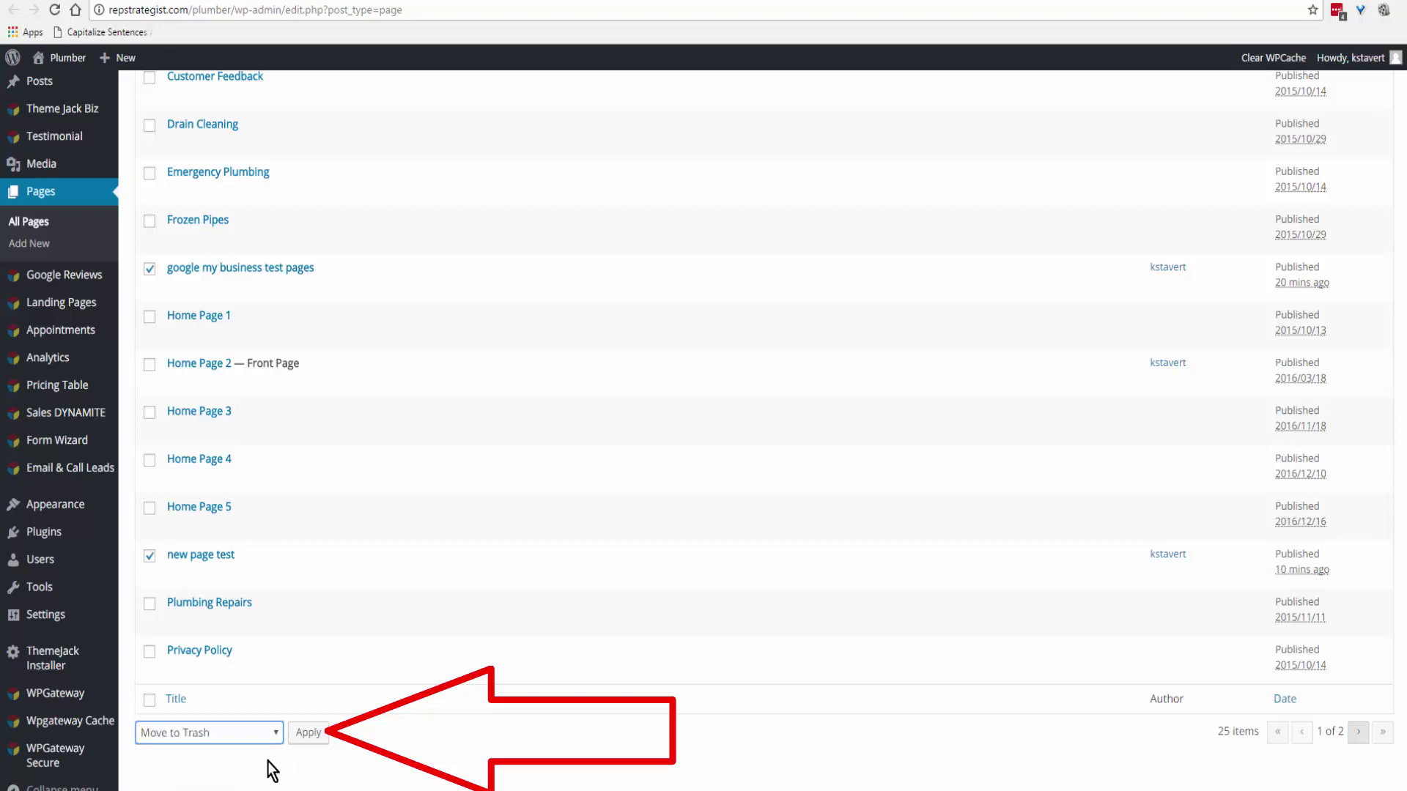
Trash both test pages, then select them in the Trash and delete them permanently
left_click(309, 733)
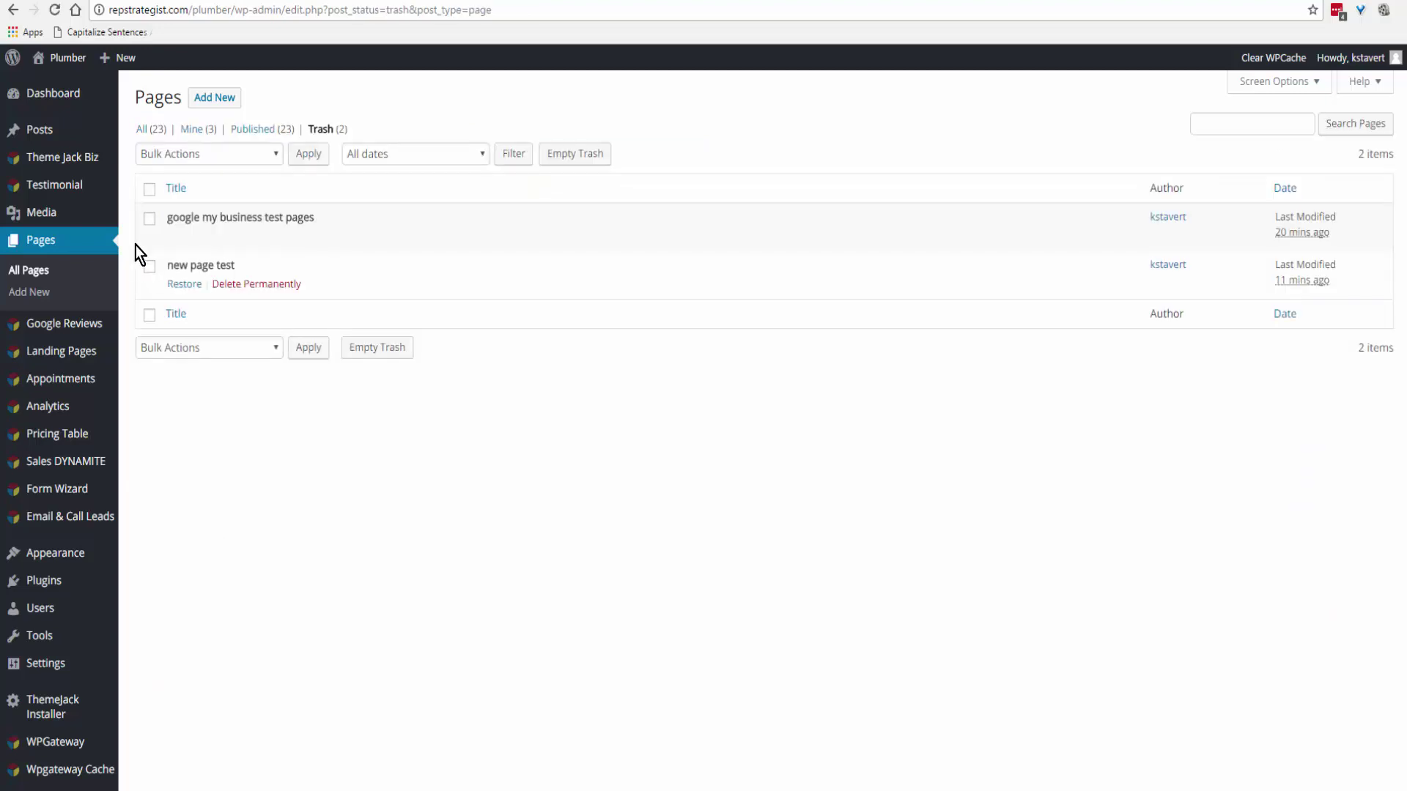
left_click(150, 267)
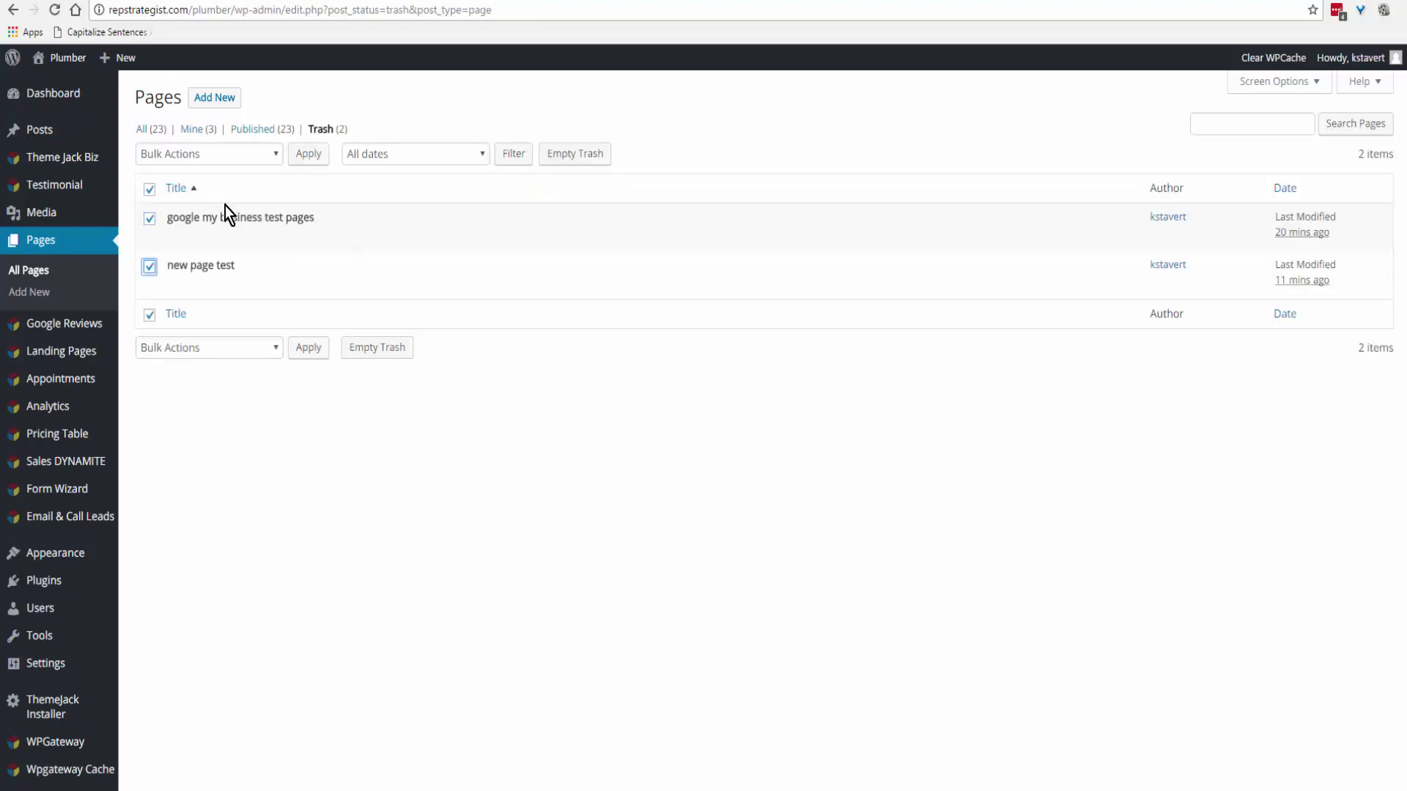
left_click(274, 152)
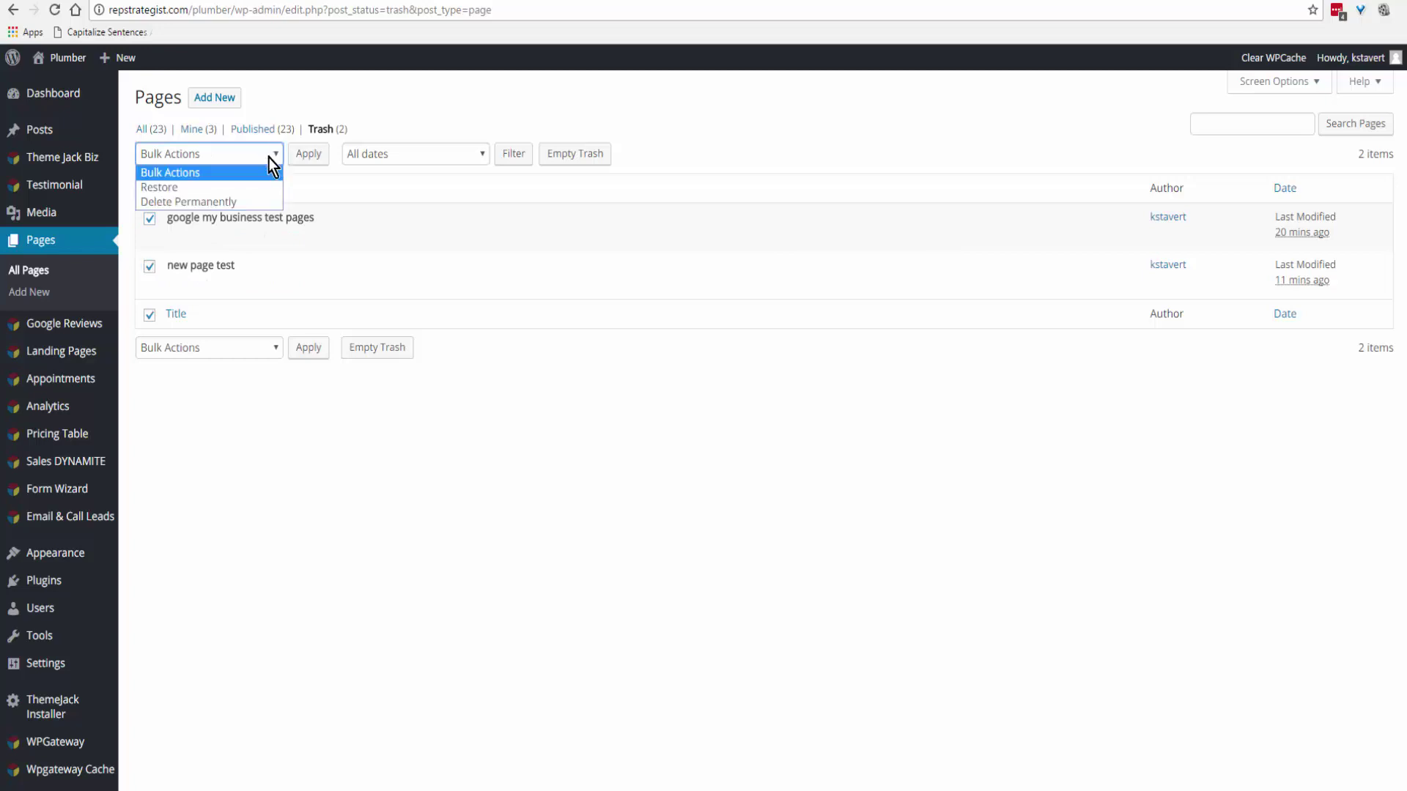
left_click(189, 203)
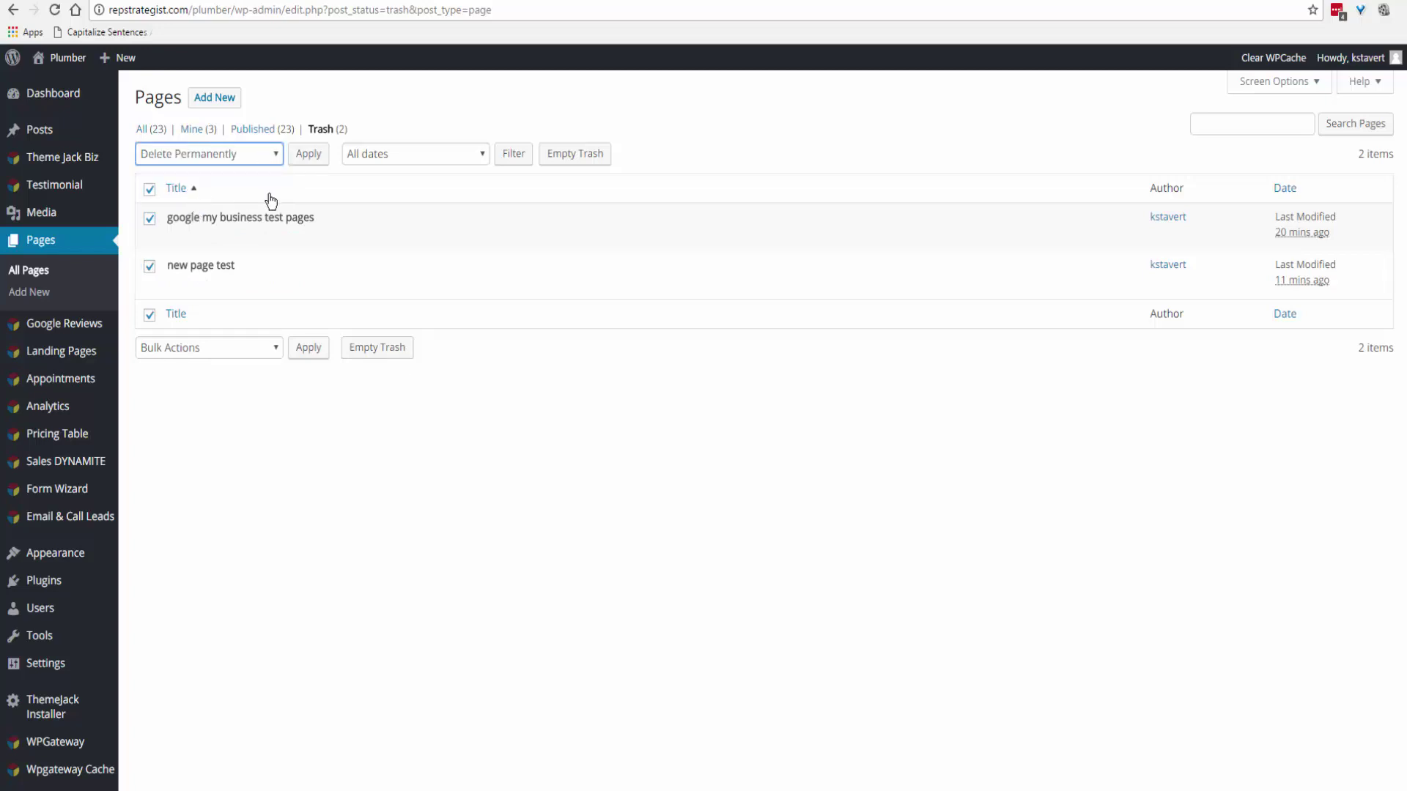
left_click(311, 160)
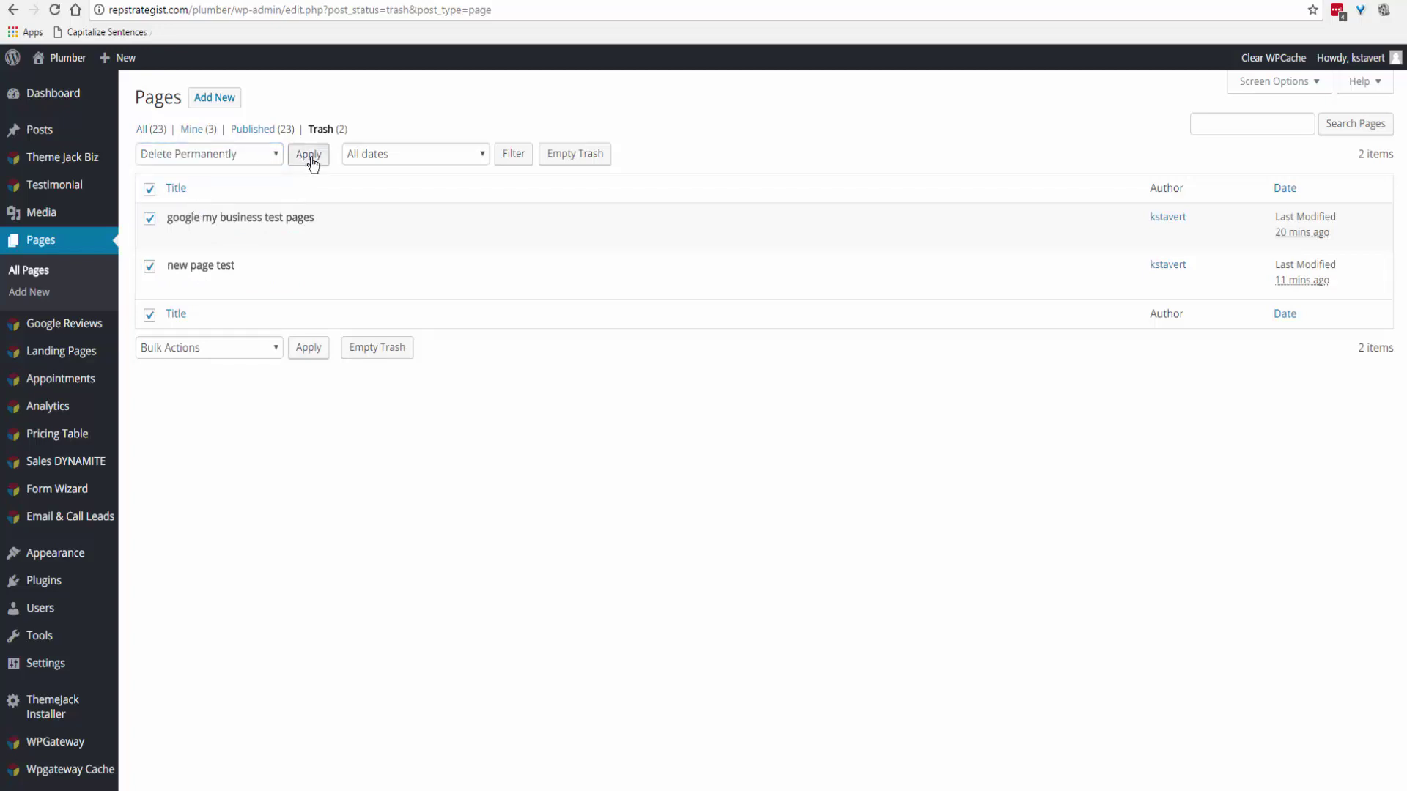